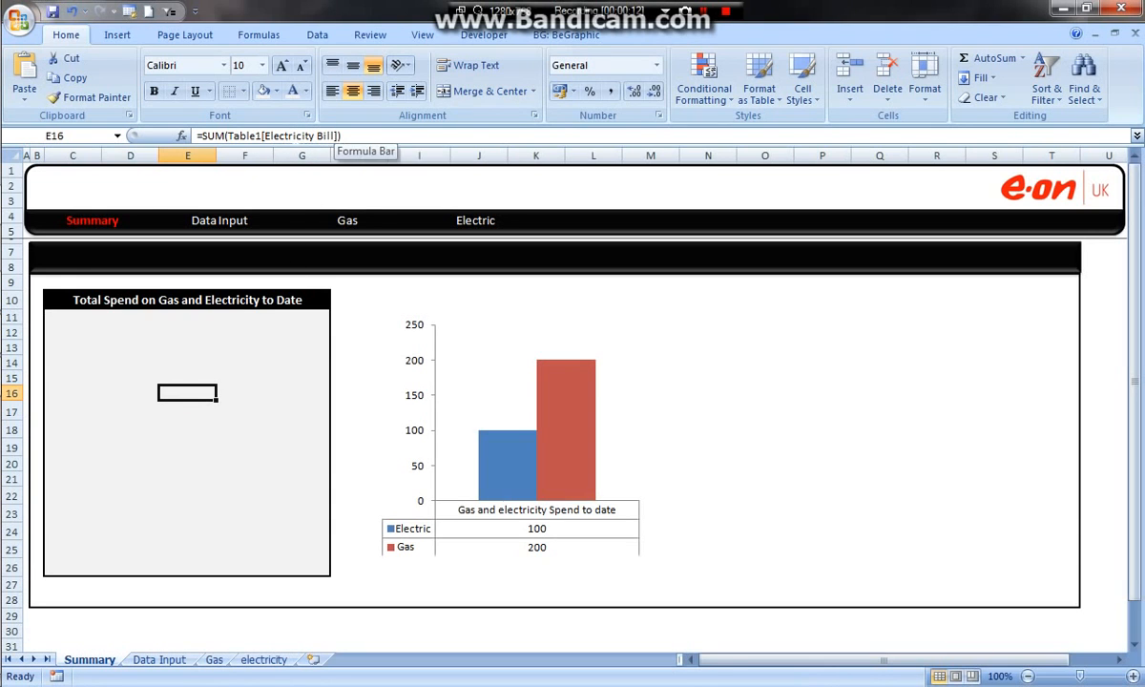
Step: Move the gas and electricity spend chart into the Total Spend on Gas and Electricity to Date panel
left_click(552, 324)
left_click(511, 325)
left_click_drag(516, 315, 200, 311)
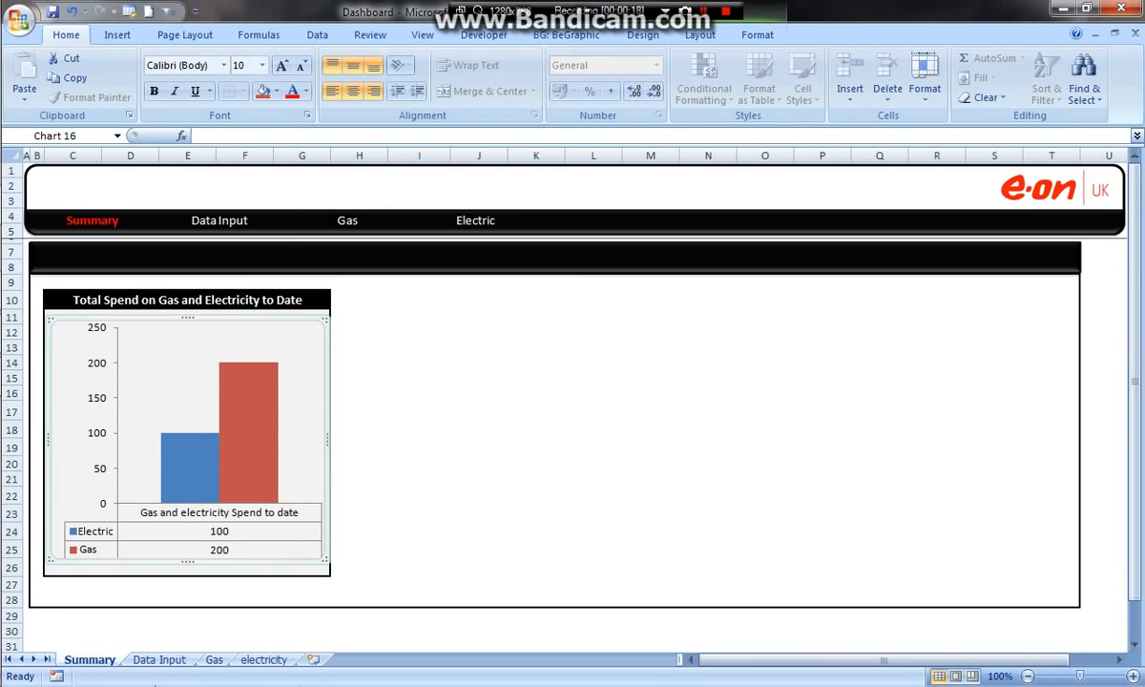
Step: Switch to the Energy Dashboard workbook and examine the Summary sheet's allowance bar, its Data Bars conditional formatting options and the Date Selection cell
mouse_move(10, 205)
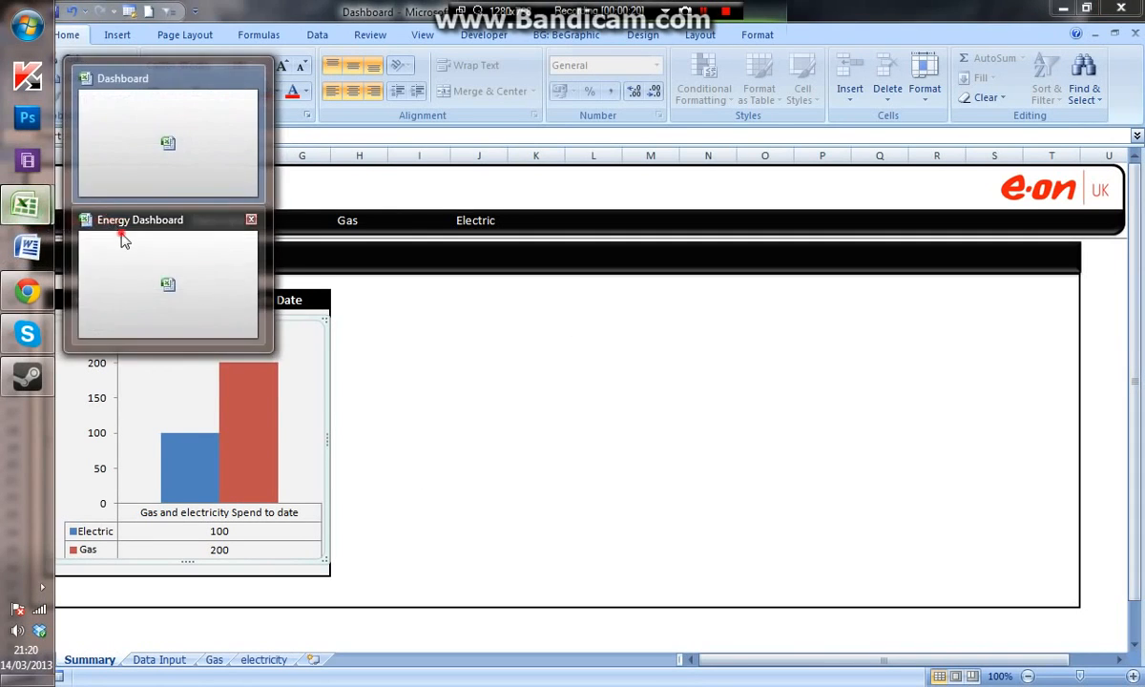
left_click(120, 238)
left_click(89, 660)
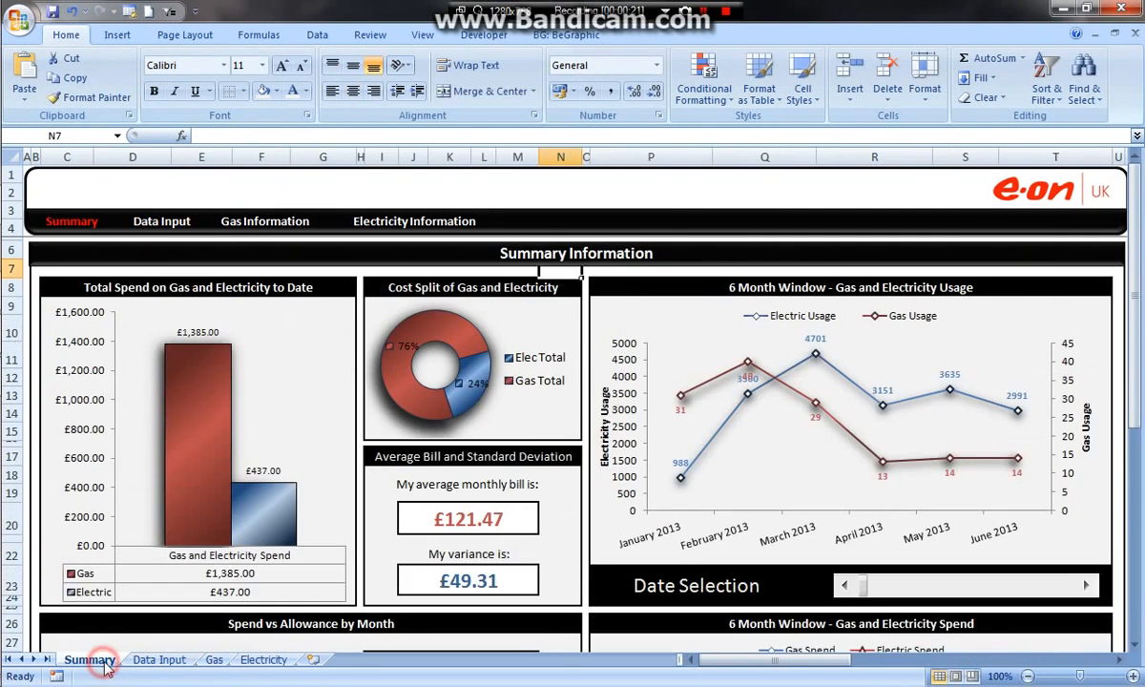
scroll(428, 483, "down", 5)
left_click(420, 601)
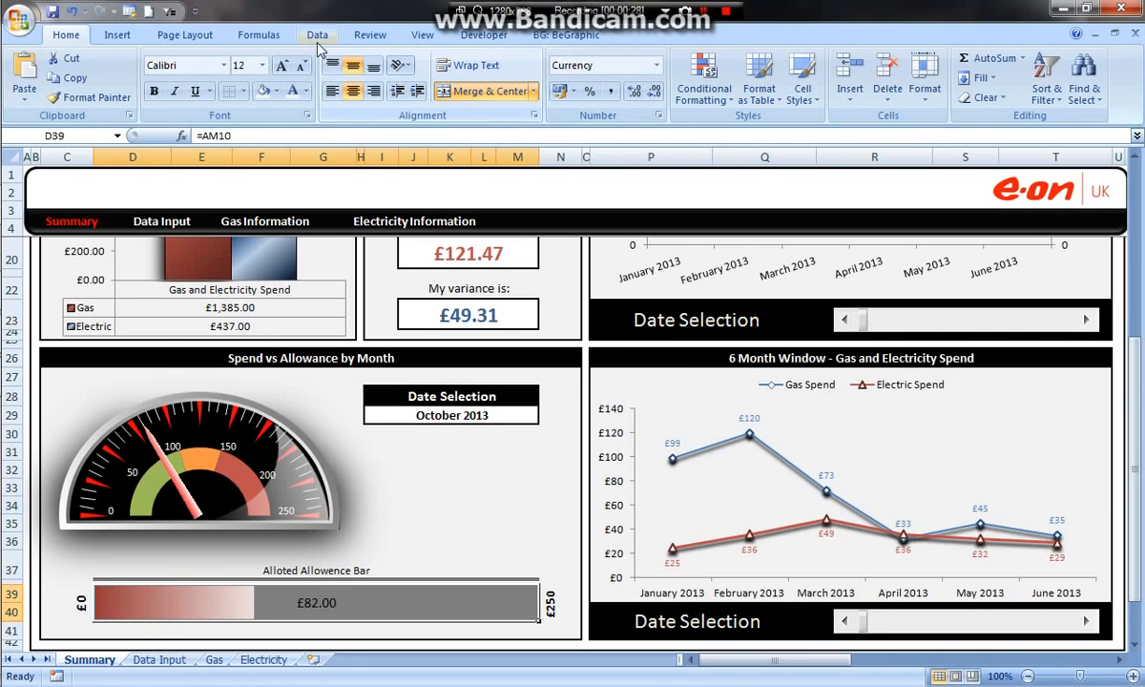
left_click(705, 84)
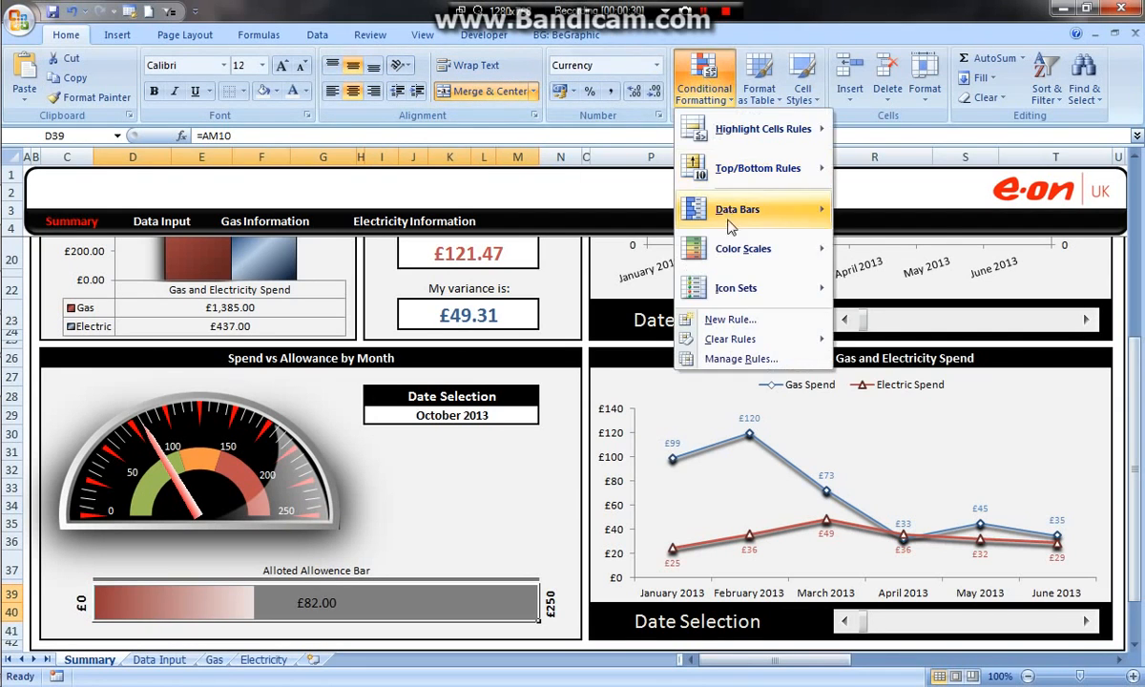
mouse_move(731, 218)
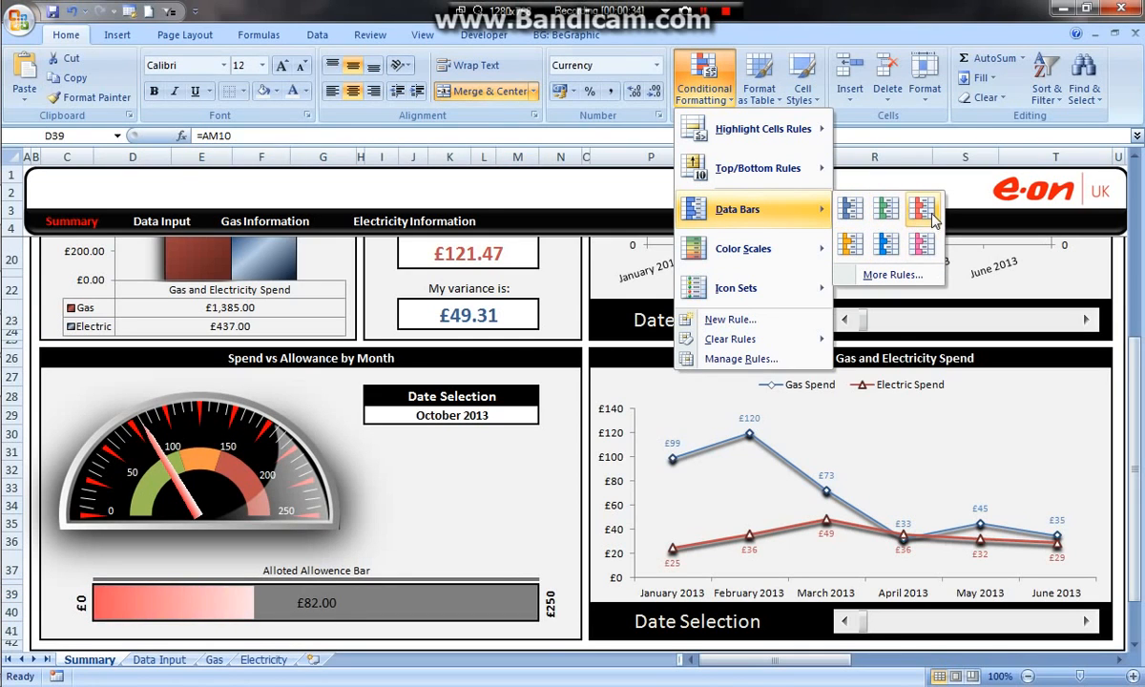
left_click(584, 348)
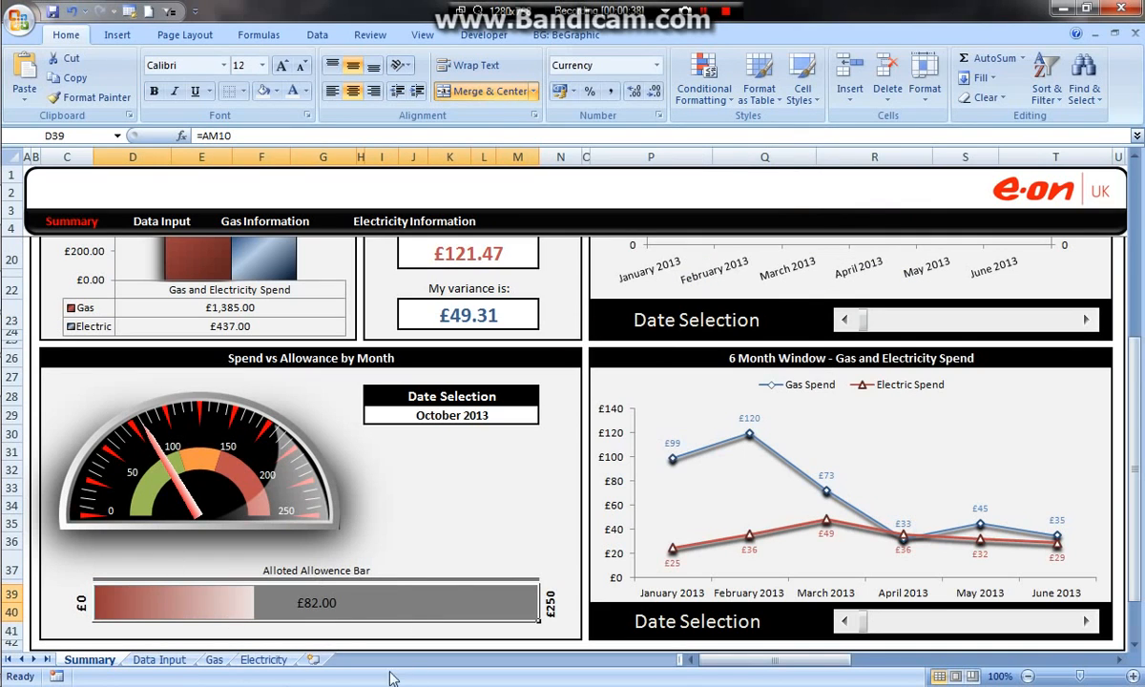
left_click(445, 395)
left_click(465, 417)
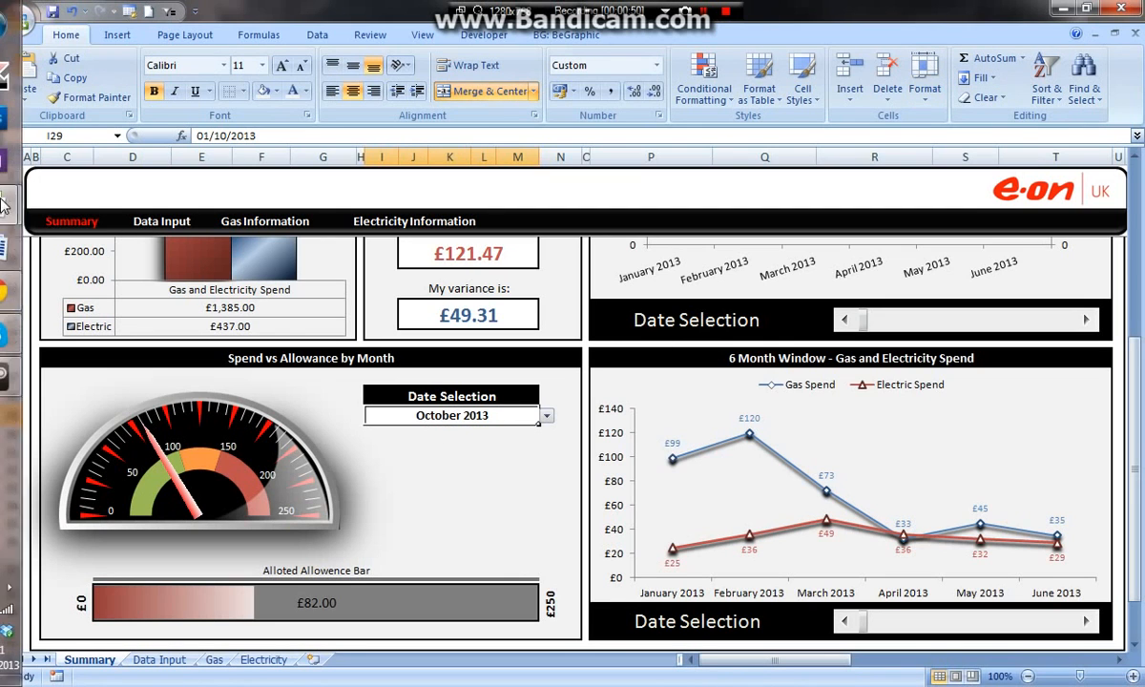
Step: Switch back to the Dashboard workbook and merge and center cells J16:K16 on the Summary sheet
mouse_move(21, 210)
left_click(162, 133)
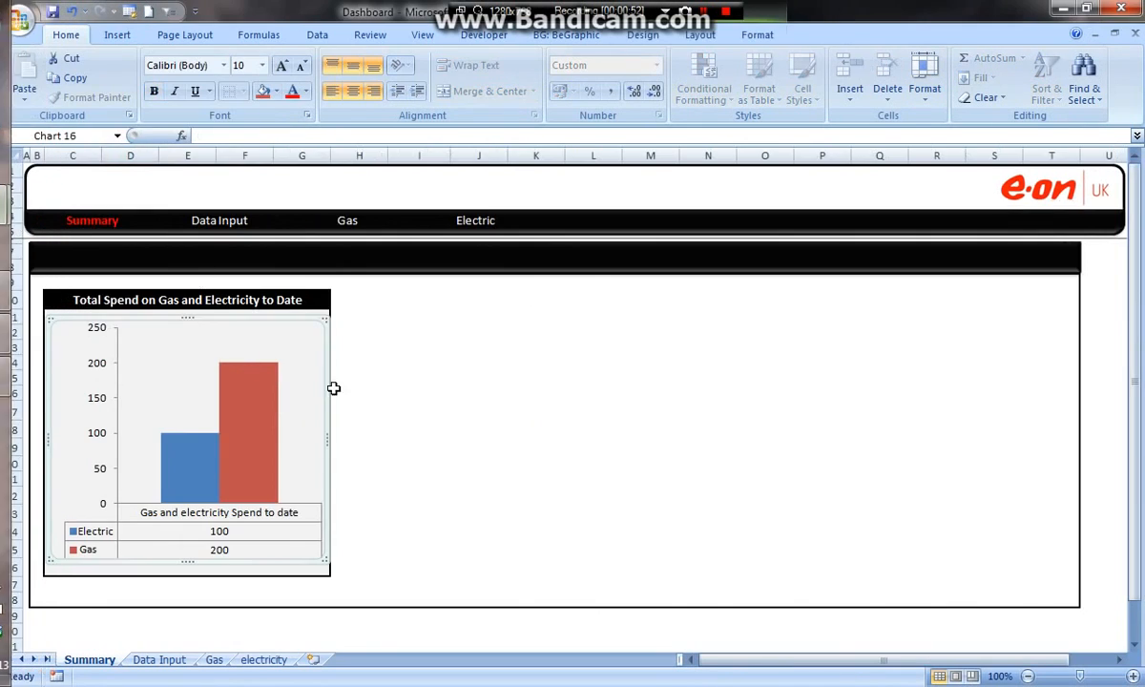
left_click(487, 424)
left_click_drag(478, 391, 550, 391)
left_click(483, 91)
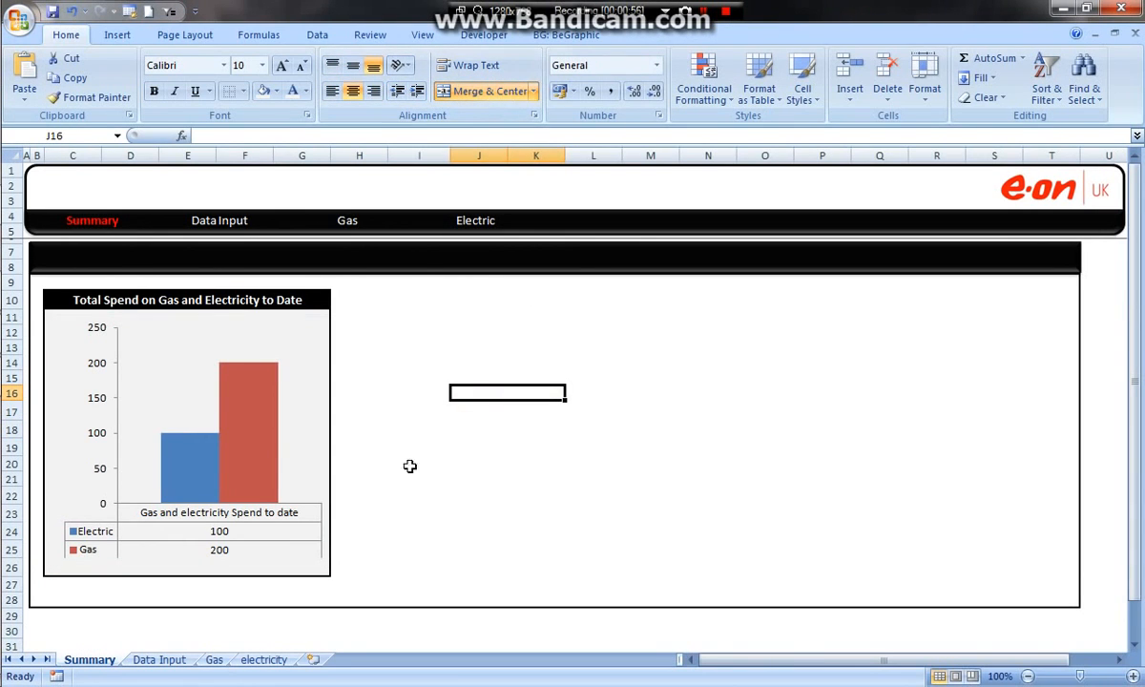
Step: Open the Data Input sheet and examine the Month column of the readings table
left_click(148, 661)
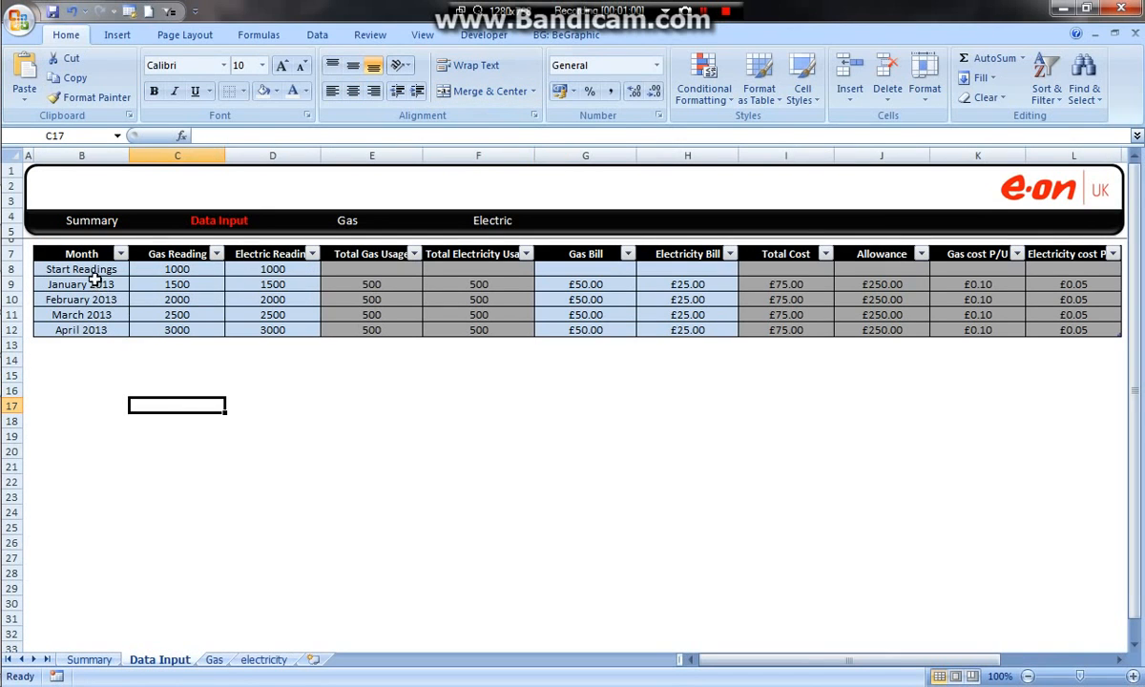
left_click_drag(91, 268, 96, 346)
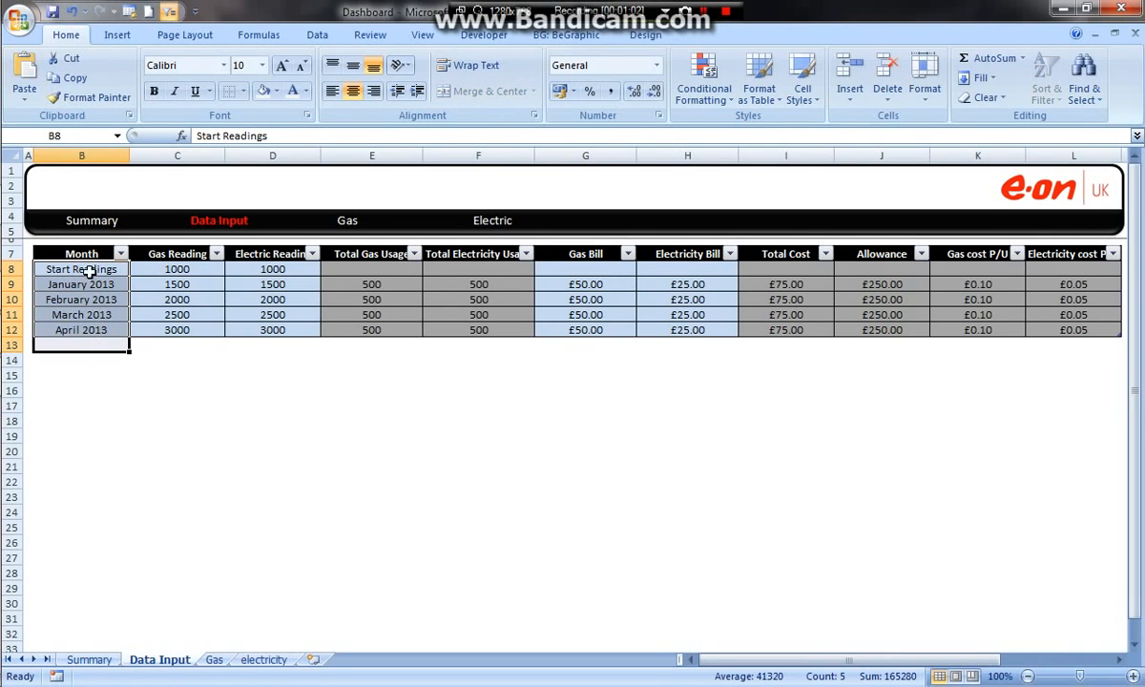
left_click_drag(86, 253, 84, 330)
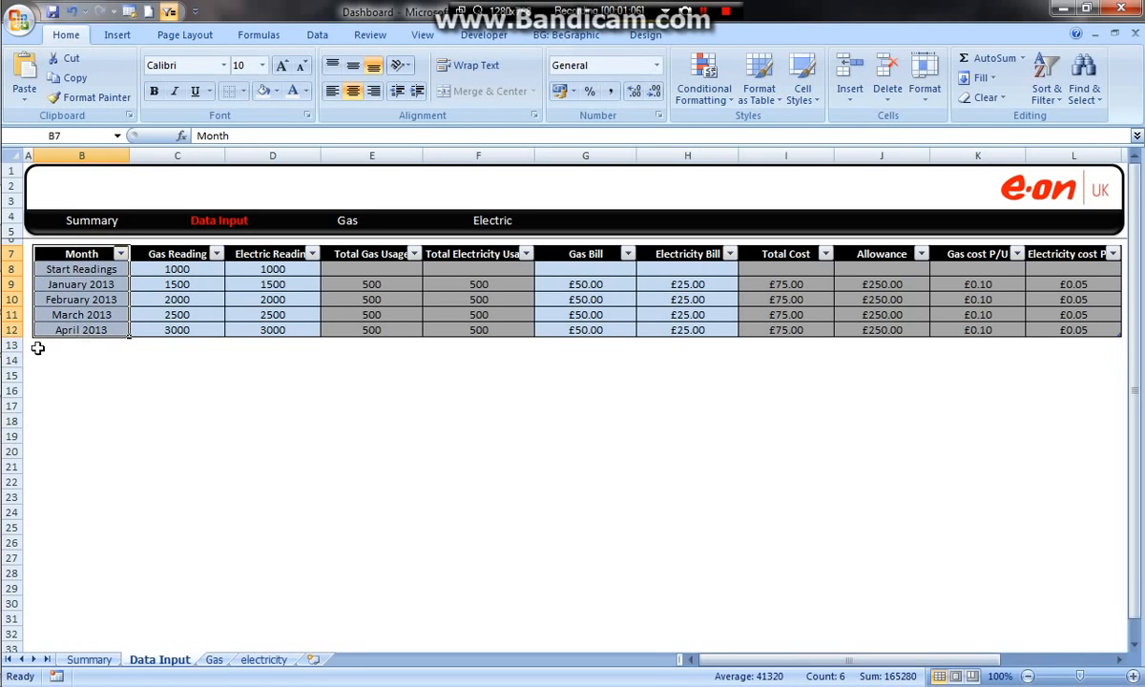
Step: Begin an OFFSET formula in cell C20 with the absolute reference $B$9, leaving the rows and cols arguments empty
left_click(175, 452)
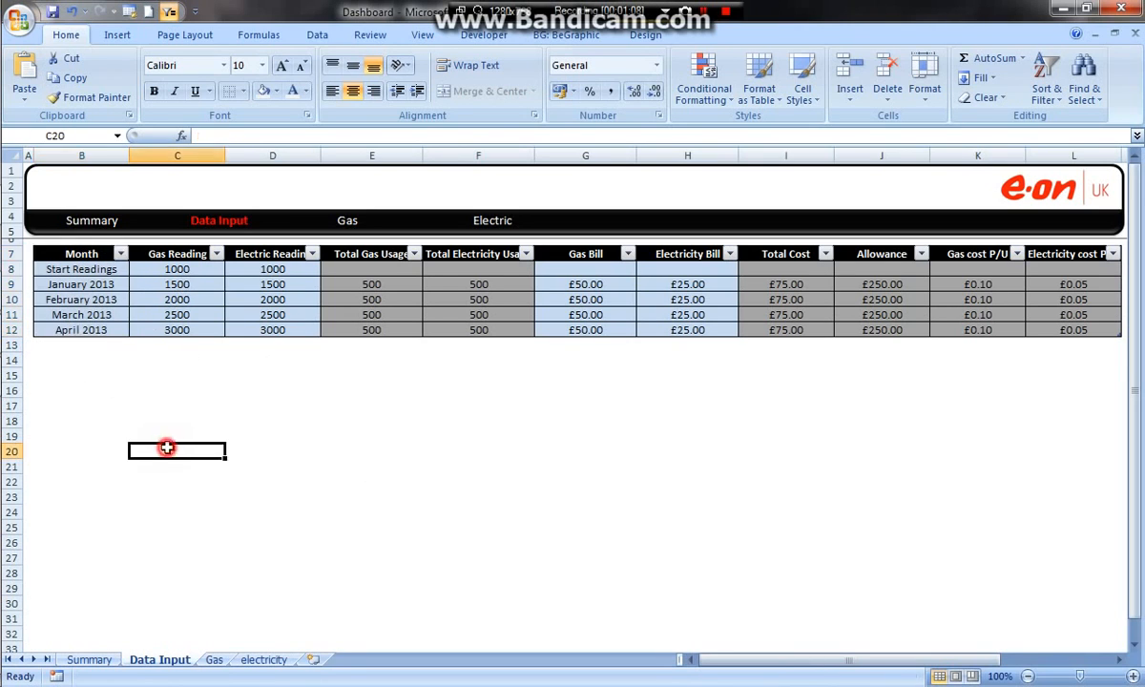
type("=of")
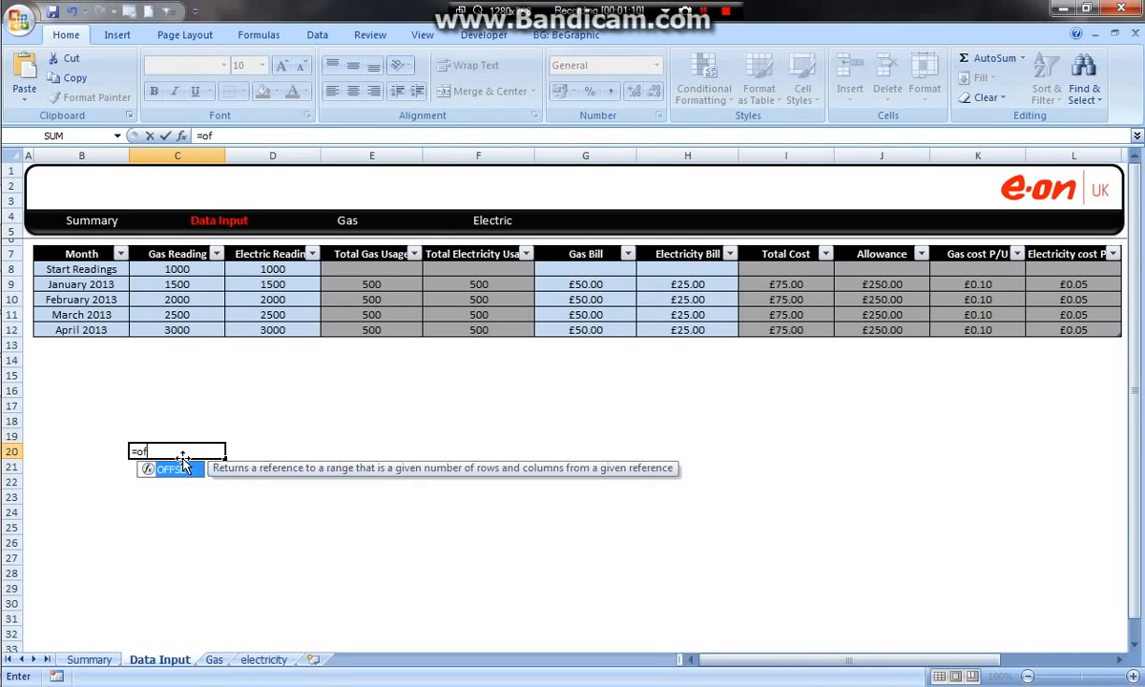
type("fset(")
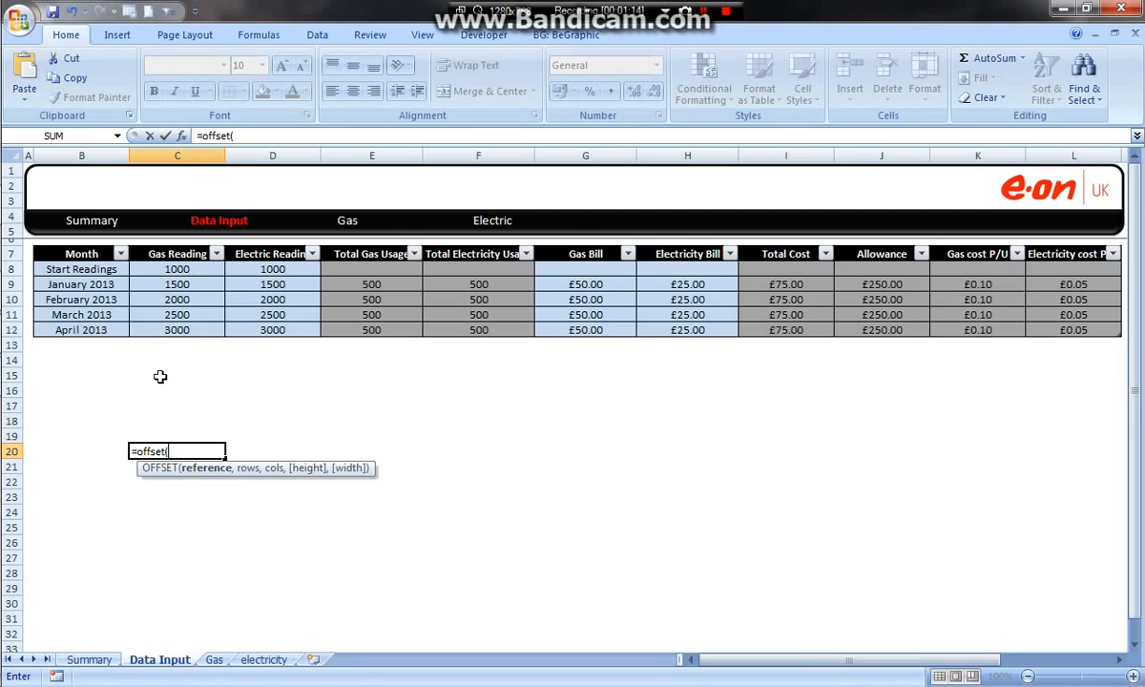
left_click(81, 287)
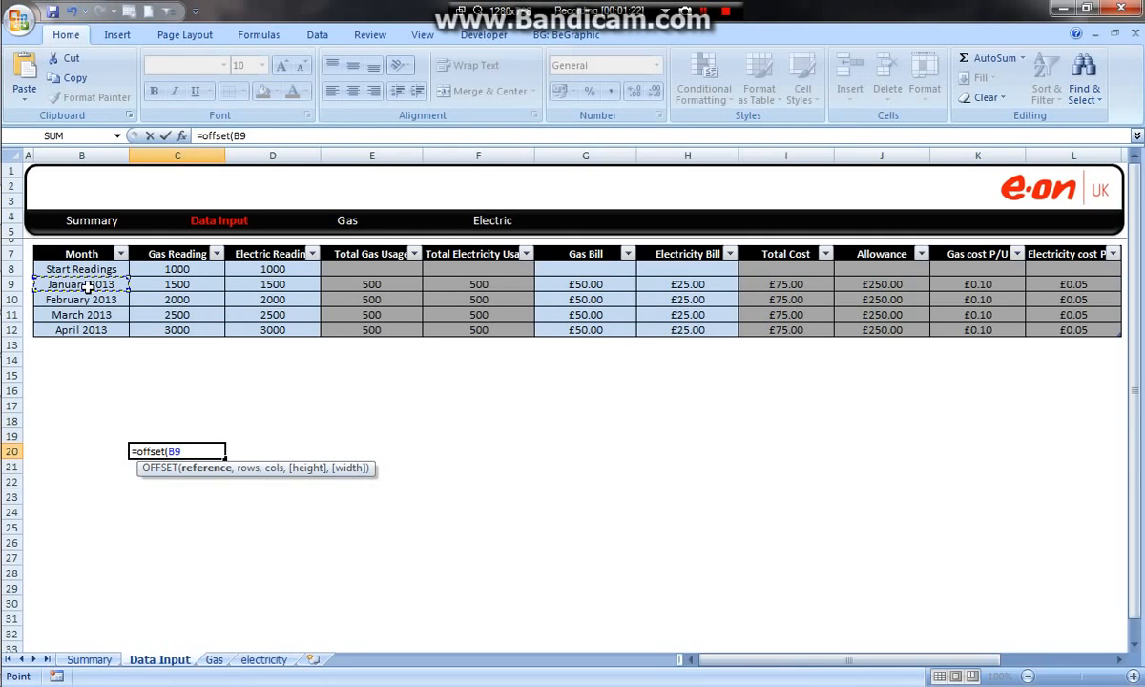
key("F4")
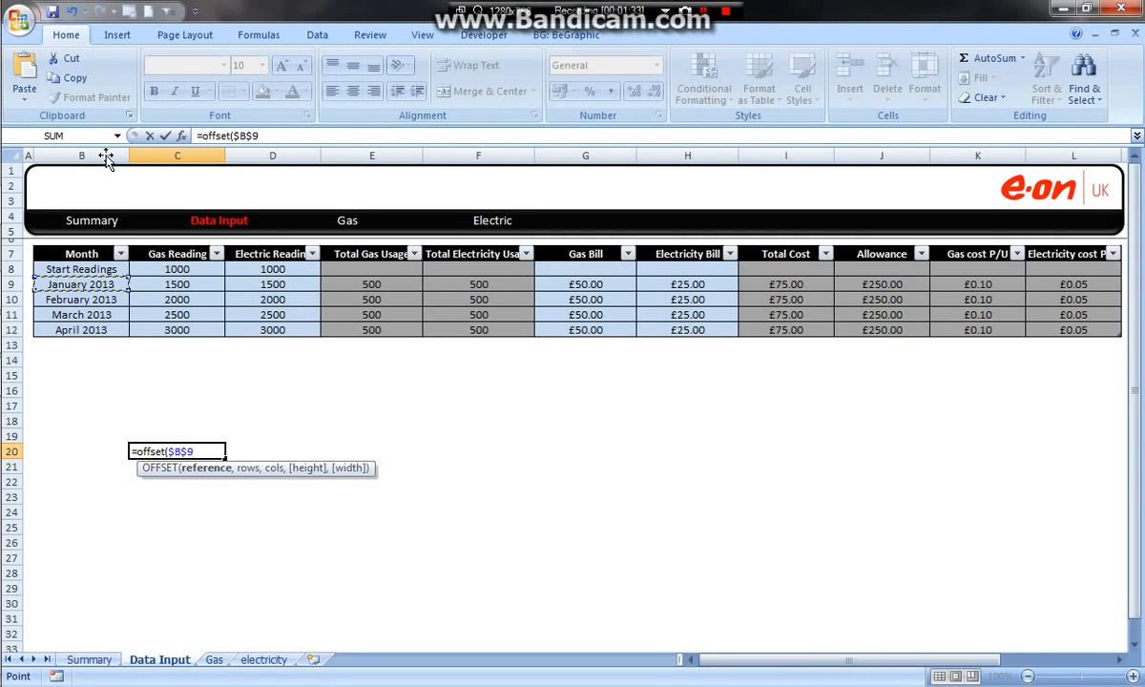
type(",")
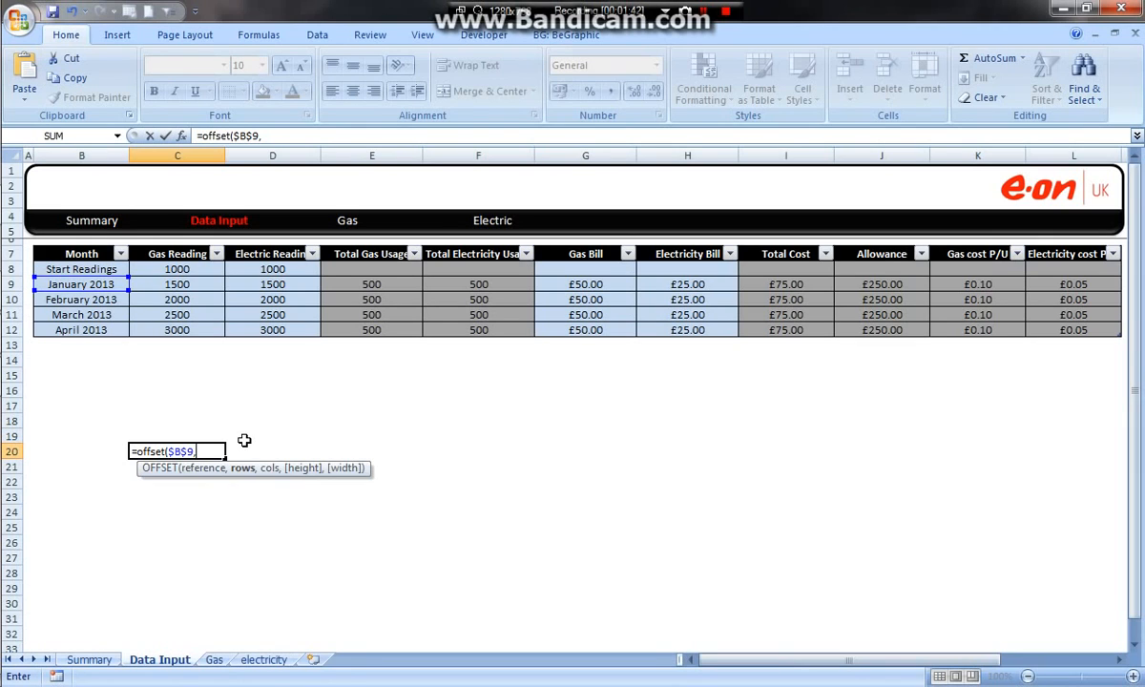
type(",")
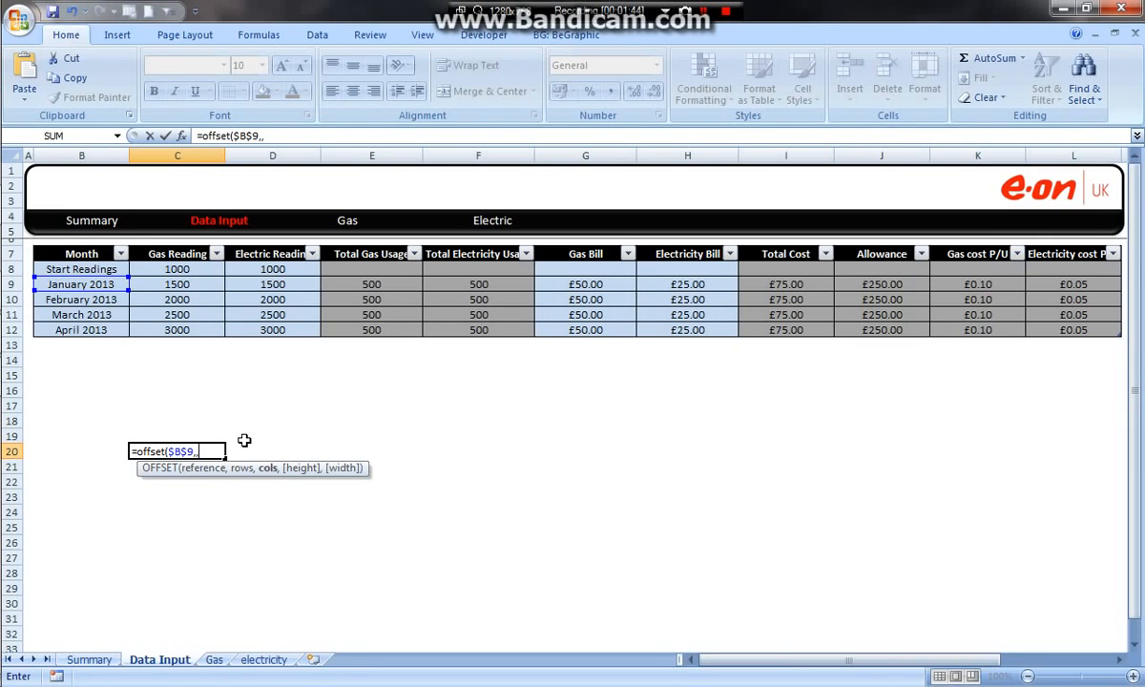
type(",")
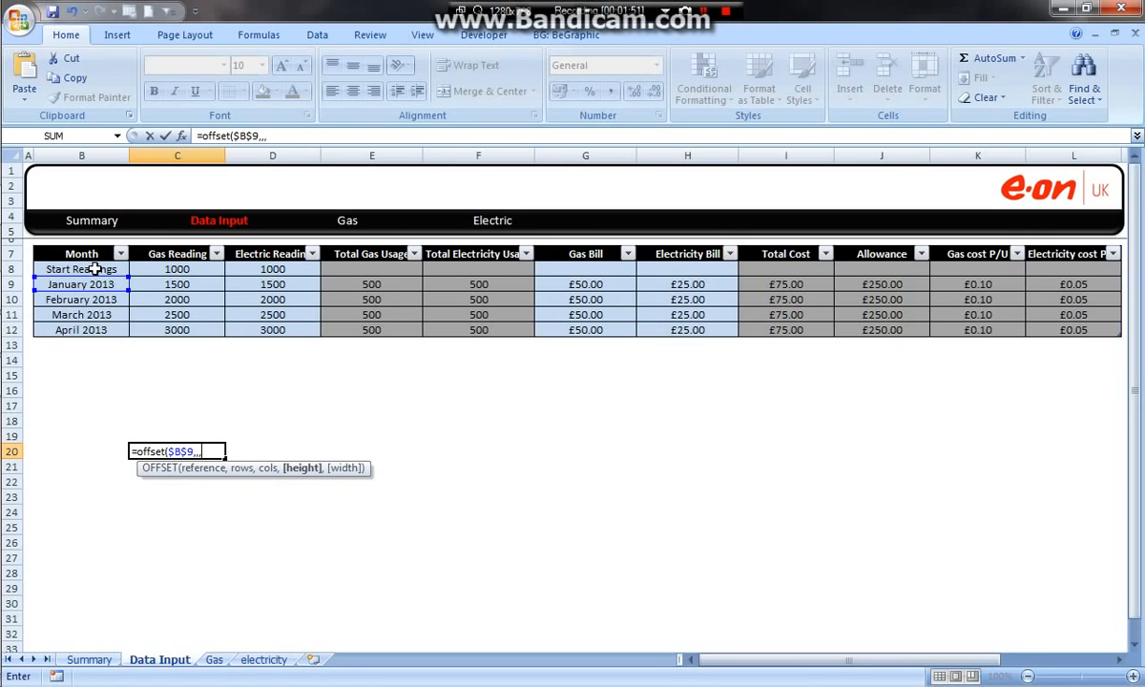
Step: Complete the OFFSET formula in C20 with COUNTA(Table1[Month])-1 as its height argument
type("counta")
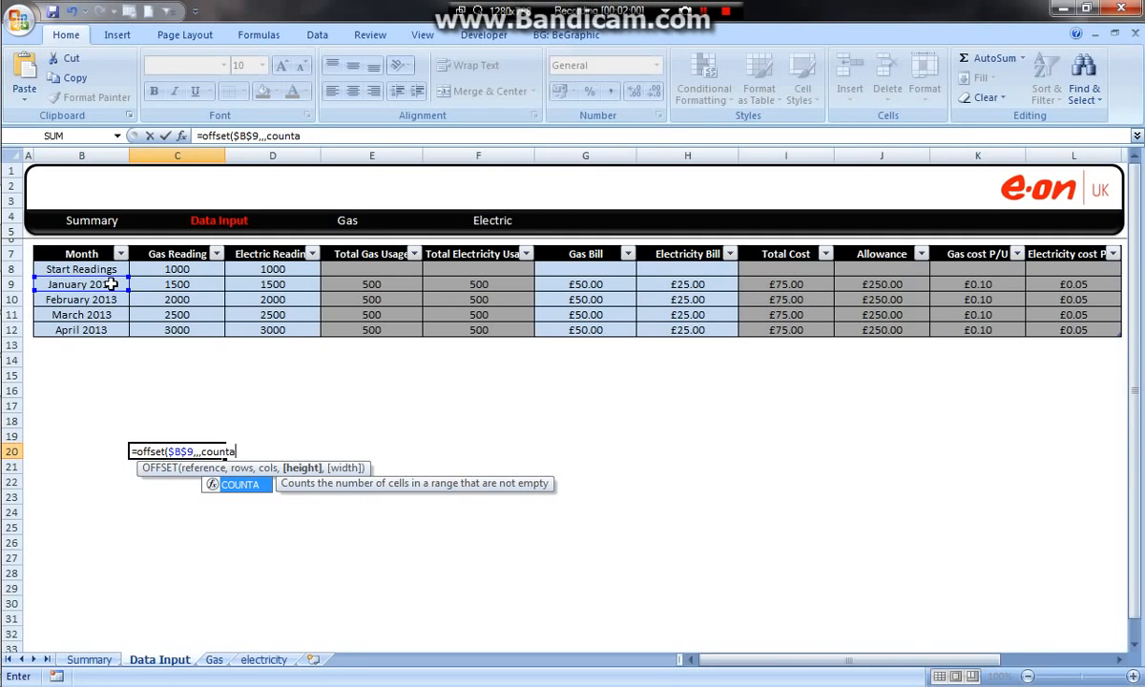
type("(")
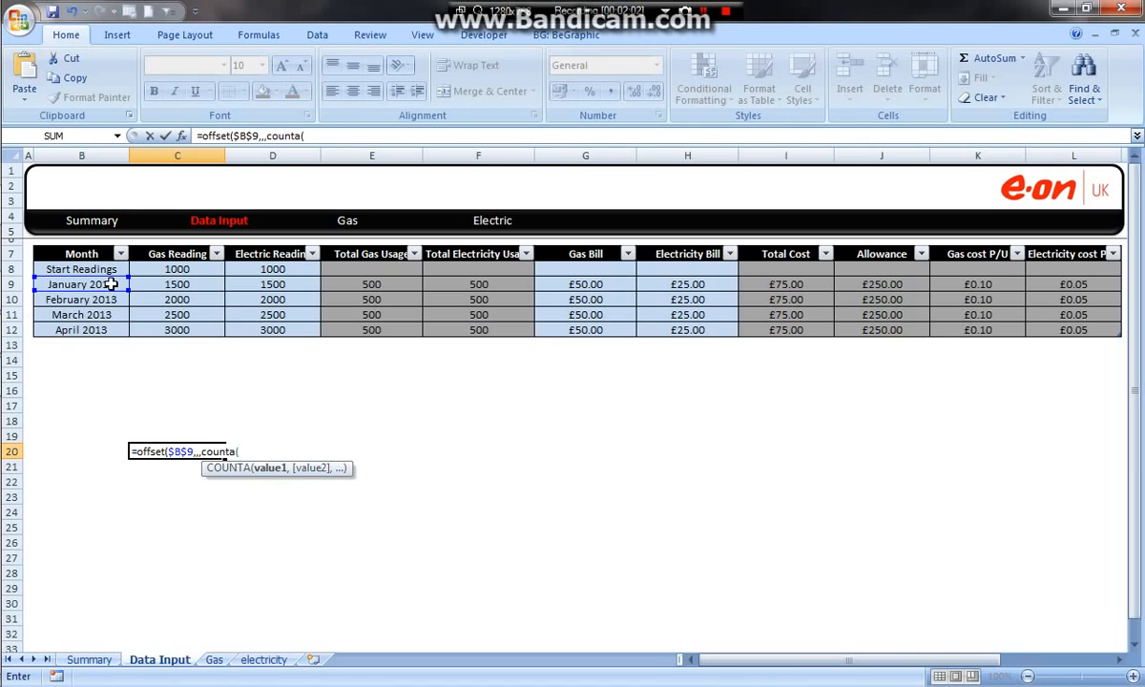
left_click_drag(105, 268, 98, 330)
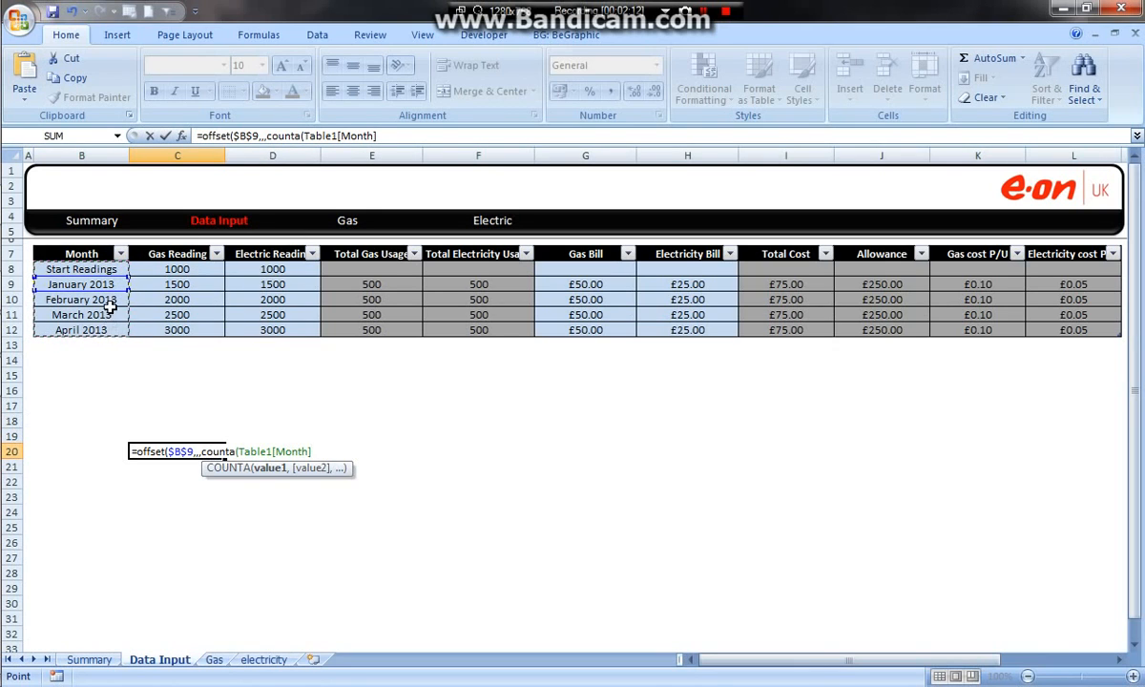
left_click(382, 136)
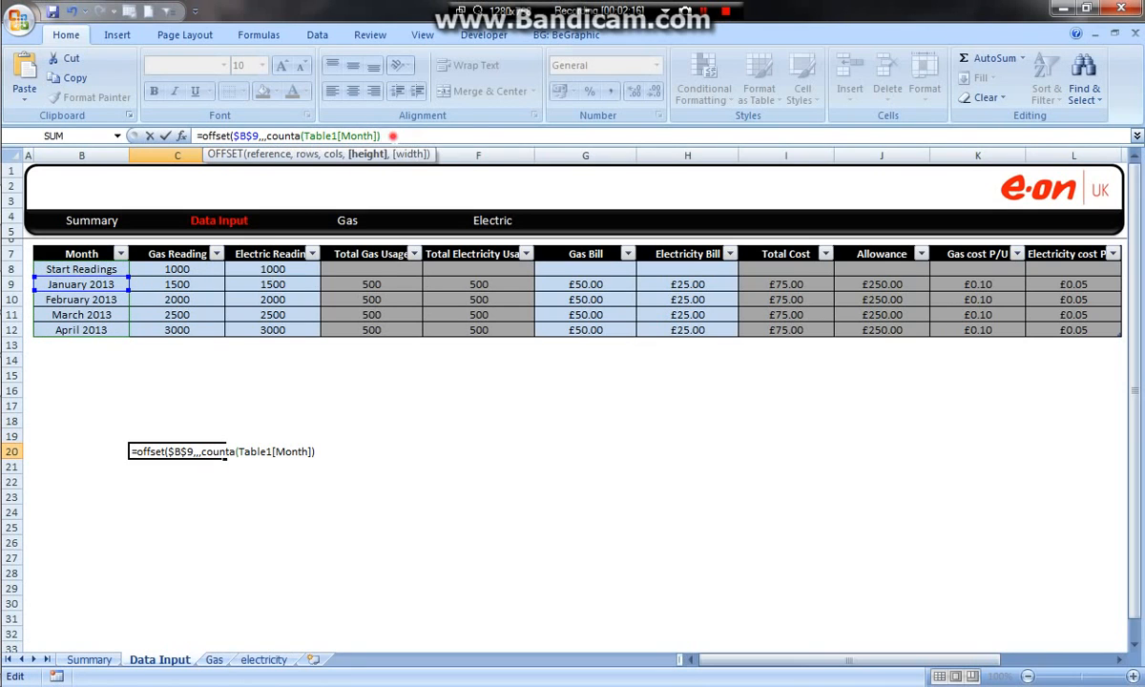
left_click_drag(381, 136, 280, 135)
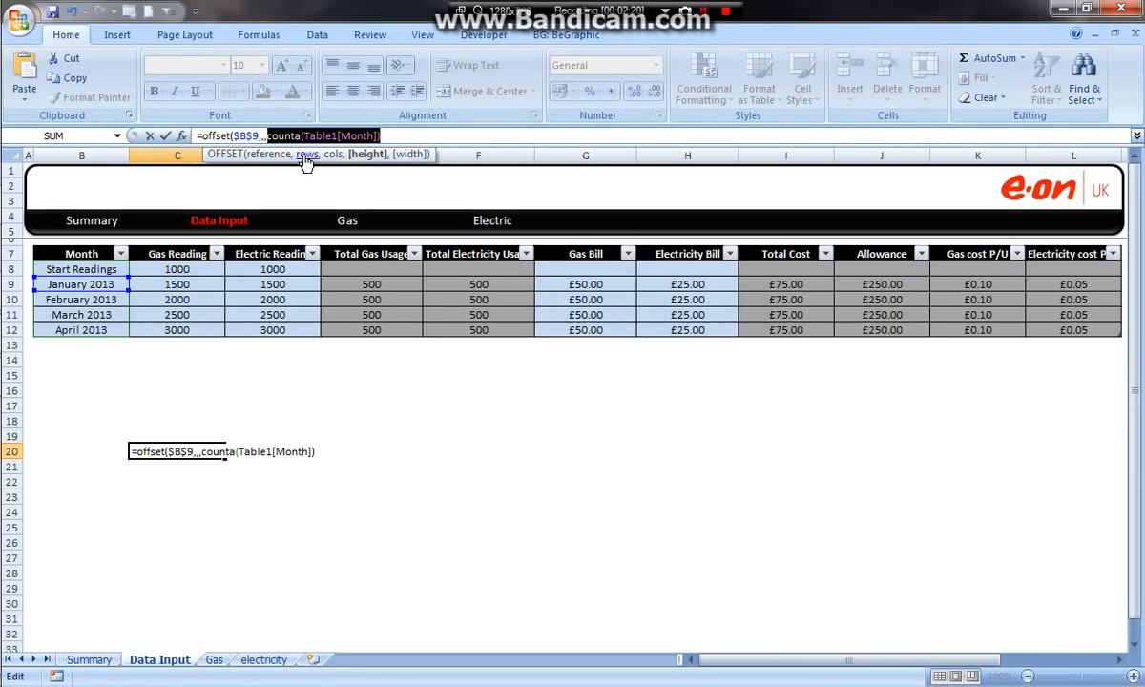
left_click(377, 134)
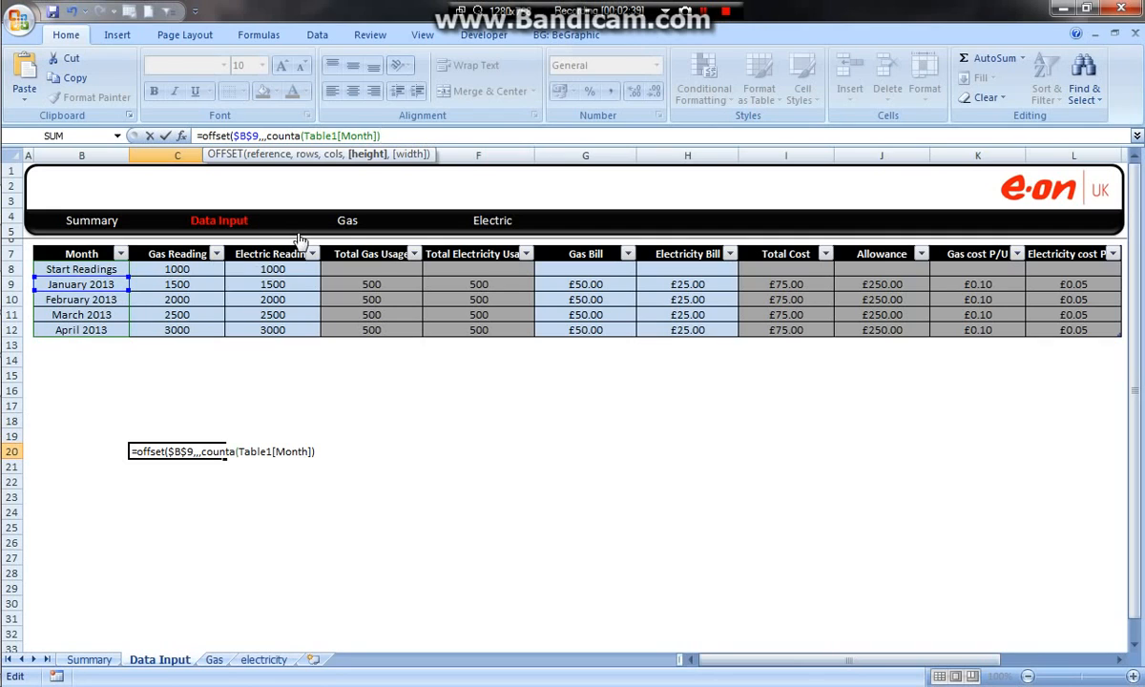
type("-1")
key("Return")
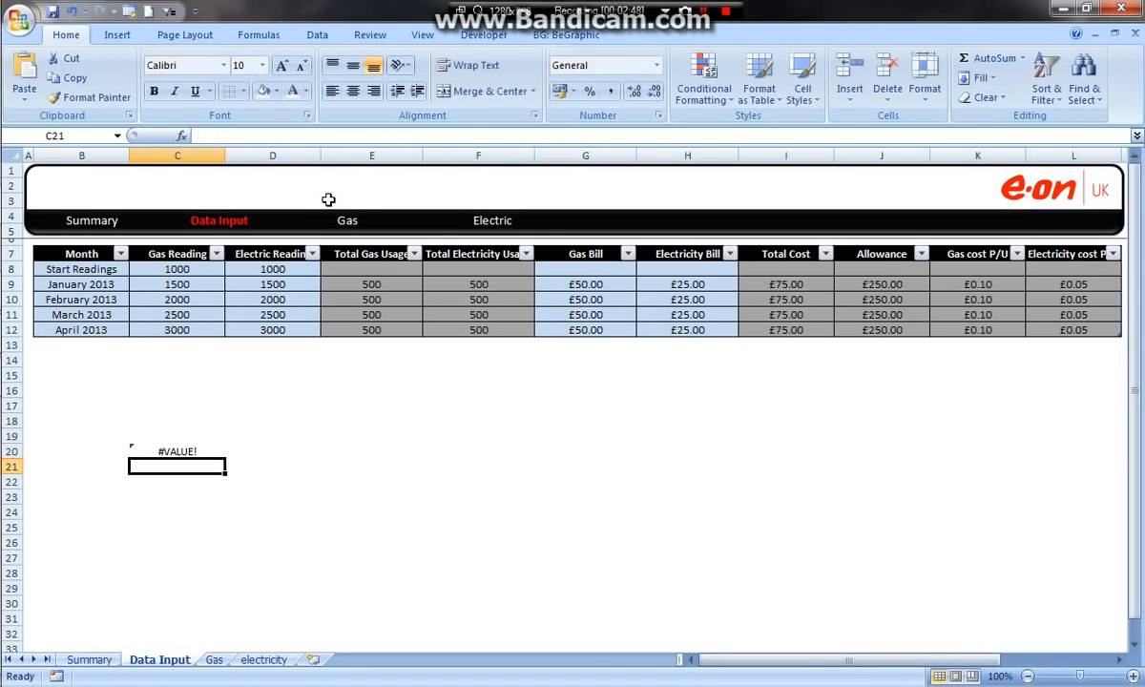
Step: Copy the full OFFSET formula text from cell C20
left_click(179, 451)
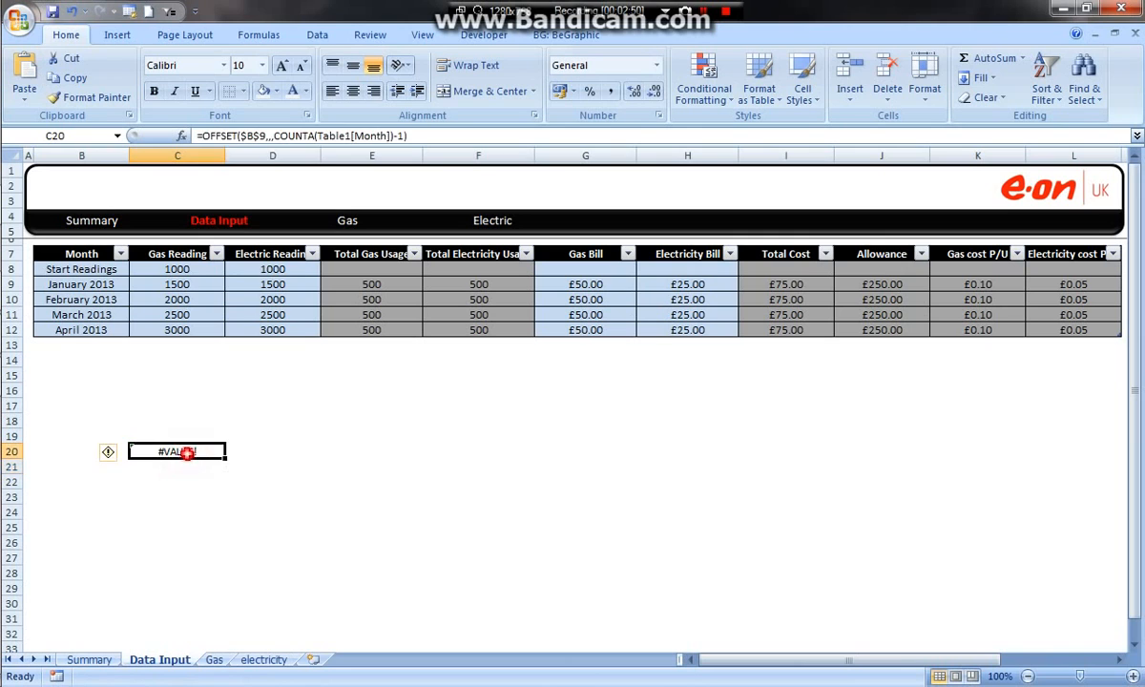
left_click(434, 136)
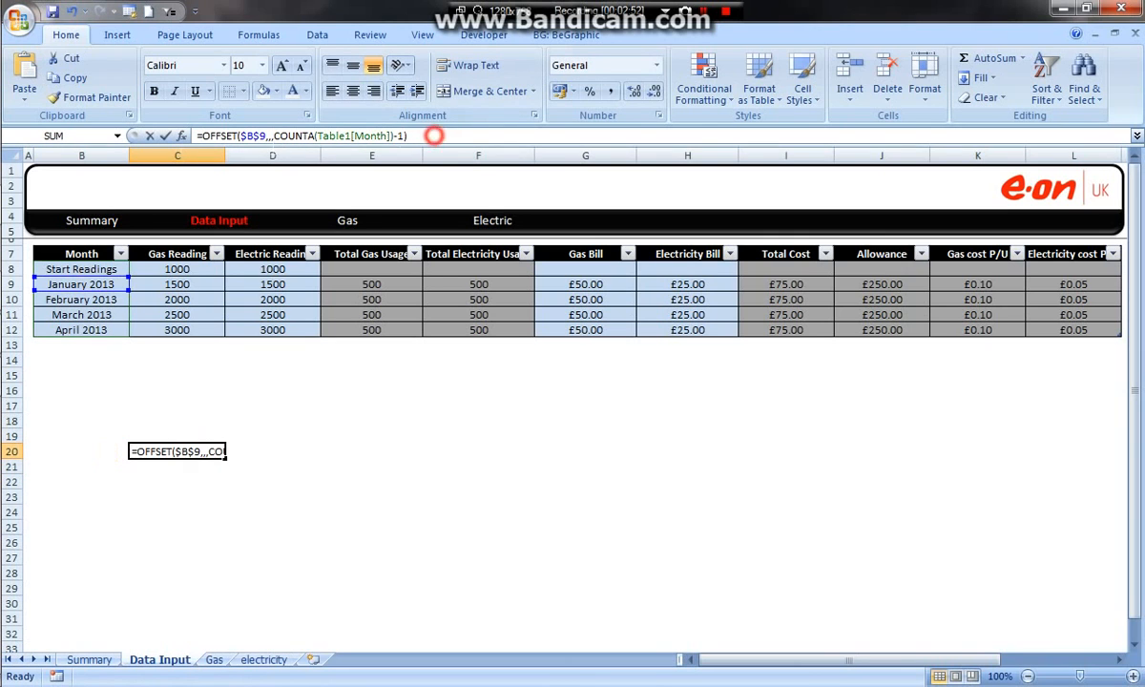
left_click_drag(45, 164, 16, 159)
key("ctrl+c")
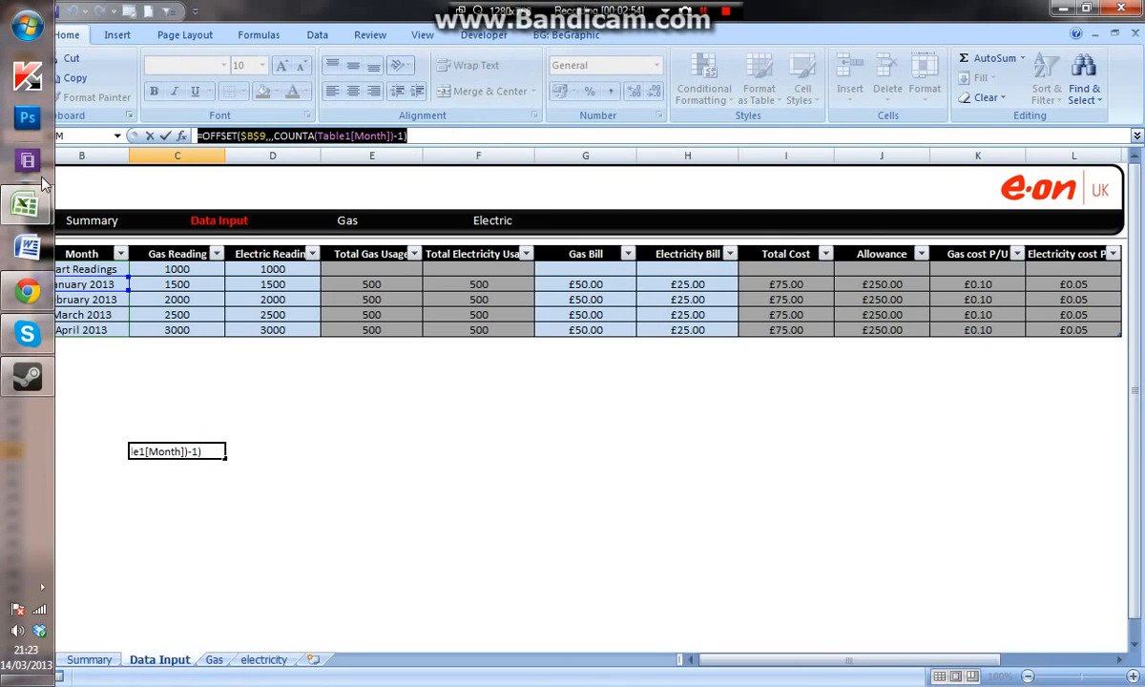
key("Return")
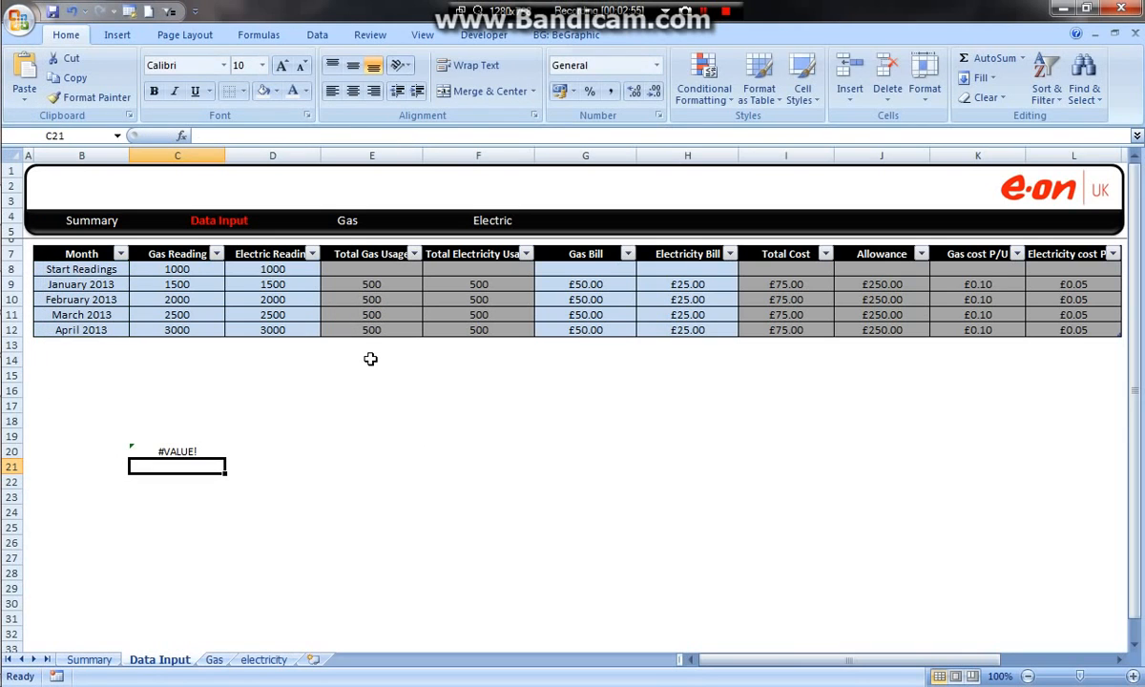
Step: Define a workbook-scoped name Date_Range that refers to the copied formula =OFFSET('Data Input'!$B$9,,,COUNTA(Table1[Month])-1)
key("ctrl+F3")
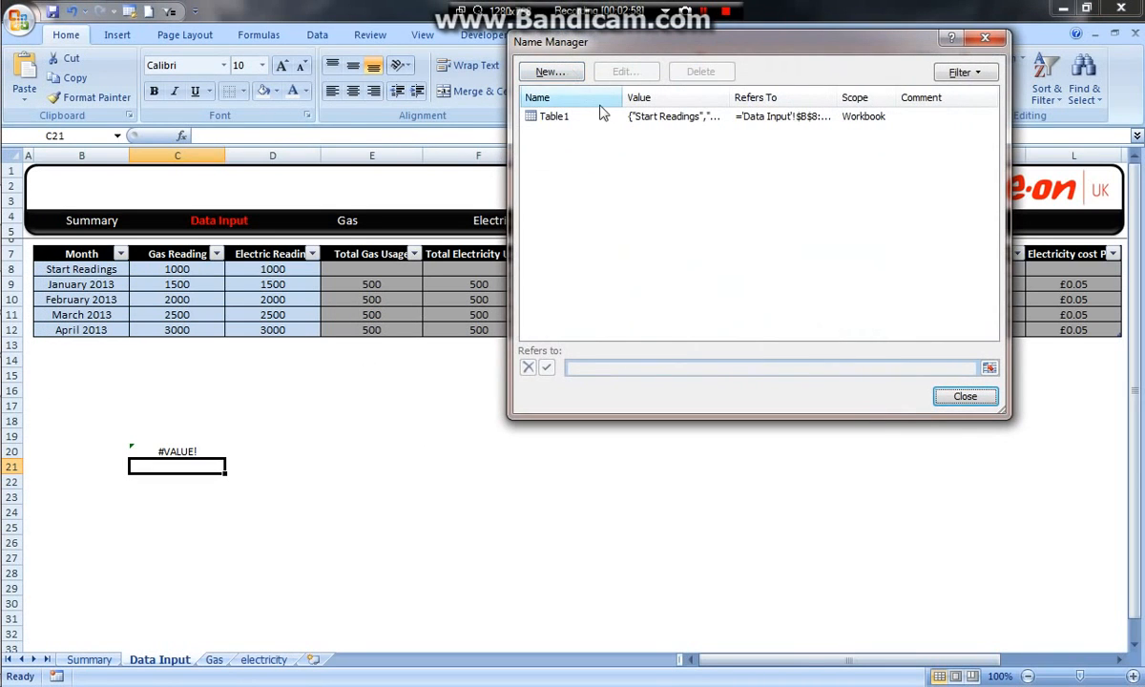
left_click_drag(671, 54, 742, 43)
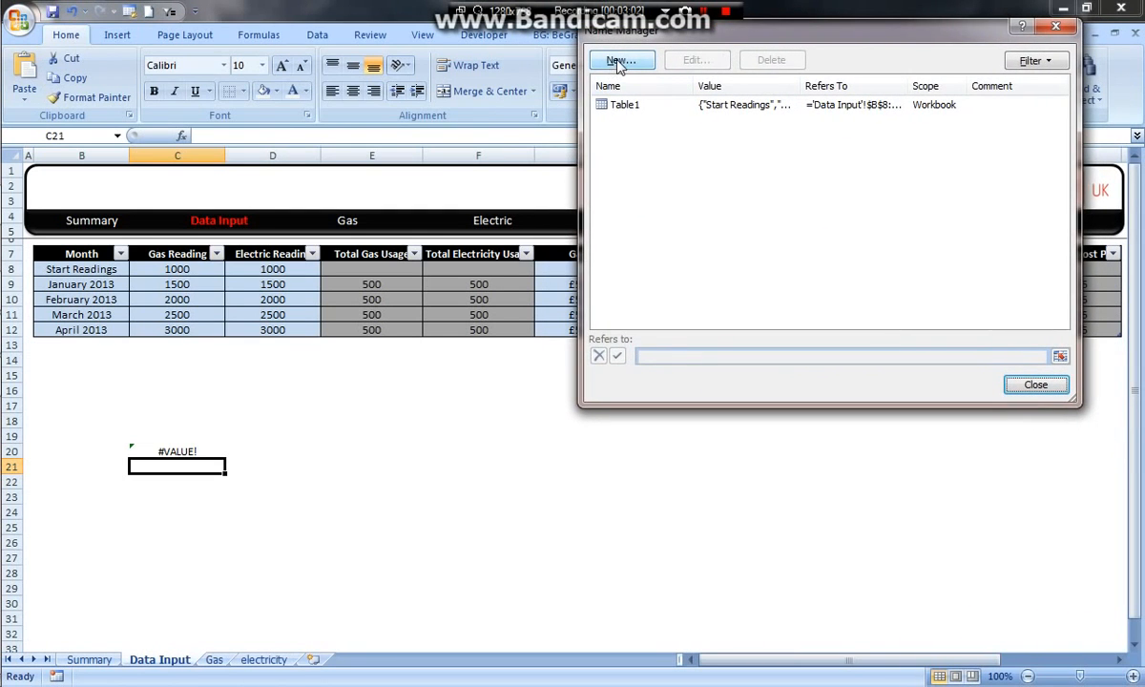
left_click(618, 62)
left_click(790, 148)
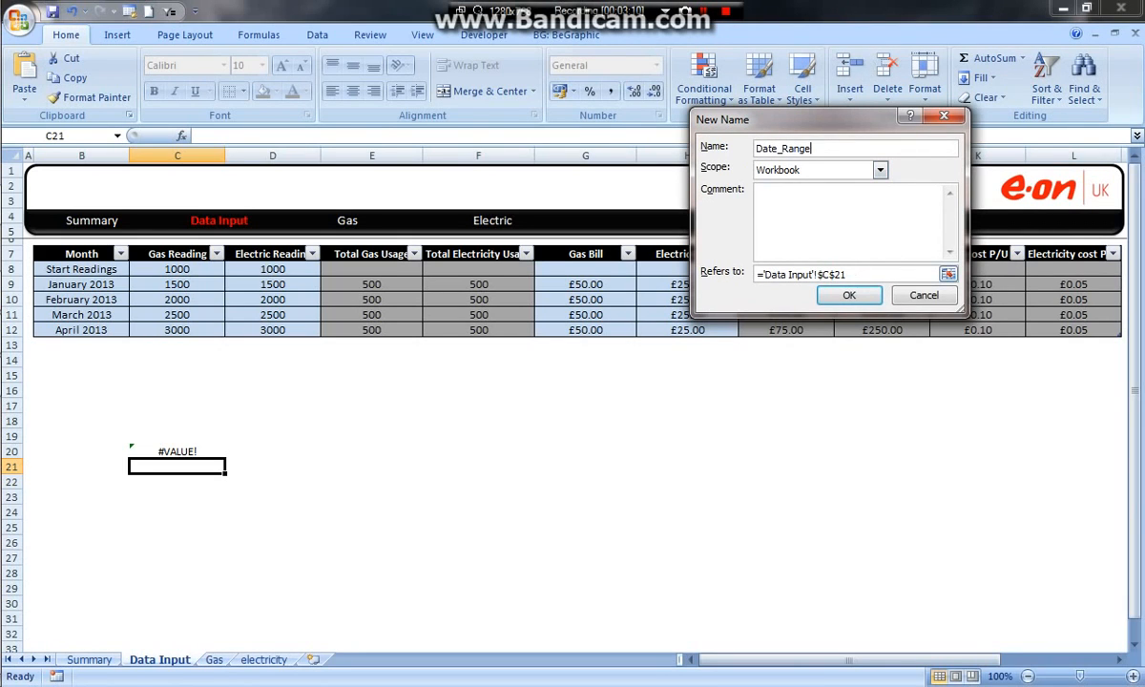
left_click(857, 274)
key("ctrl+v")
left_click(849, 296)
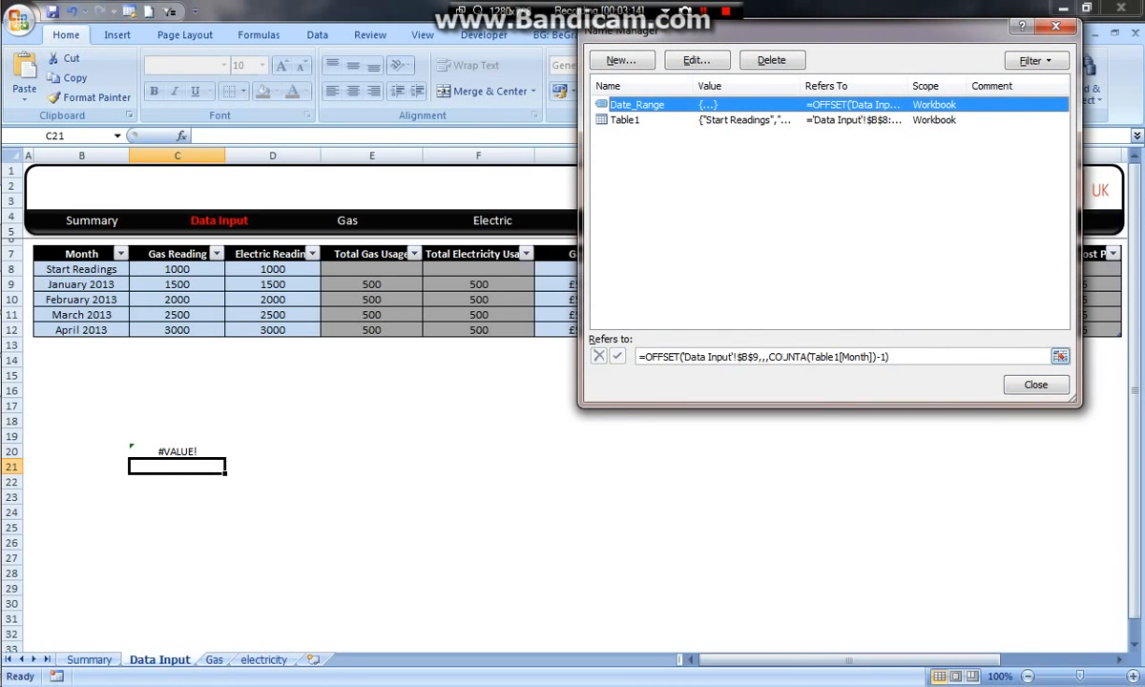
Step: Check which cells the Date_Range formula covers on the Data Input sheet, and close the Name Manager
left_click(1060, 358)
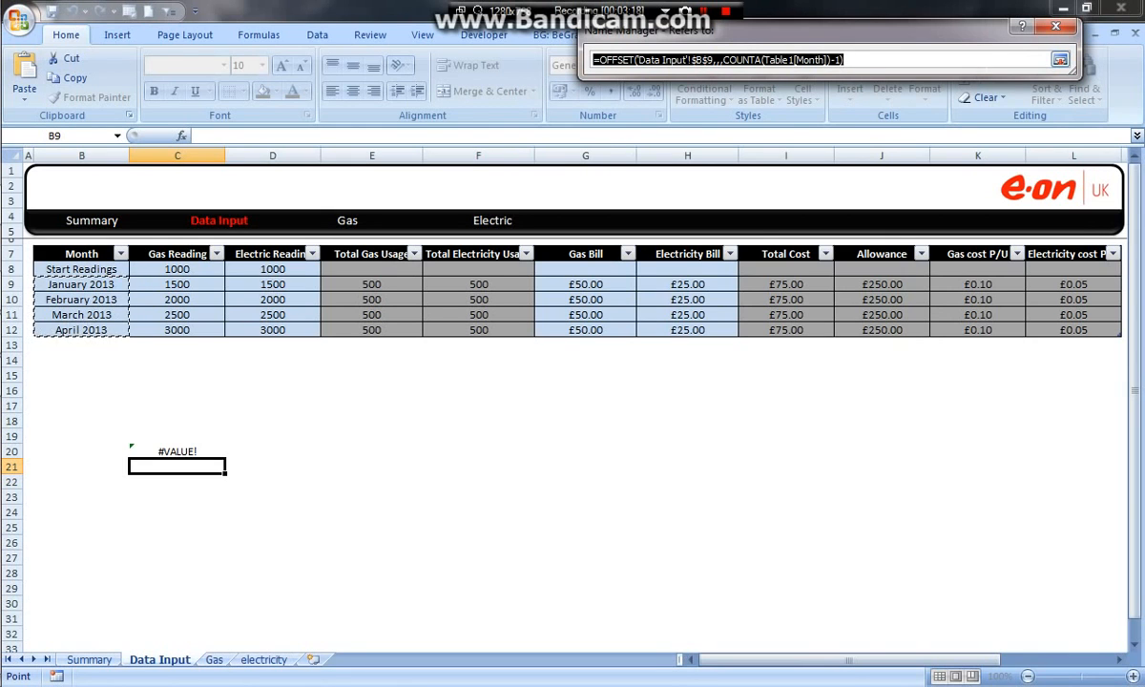
left_click(1060, 59)
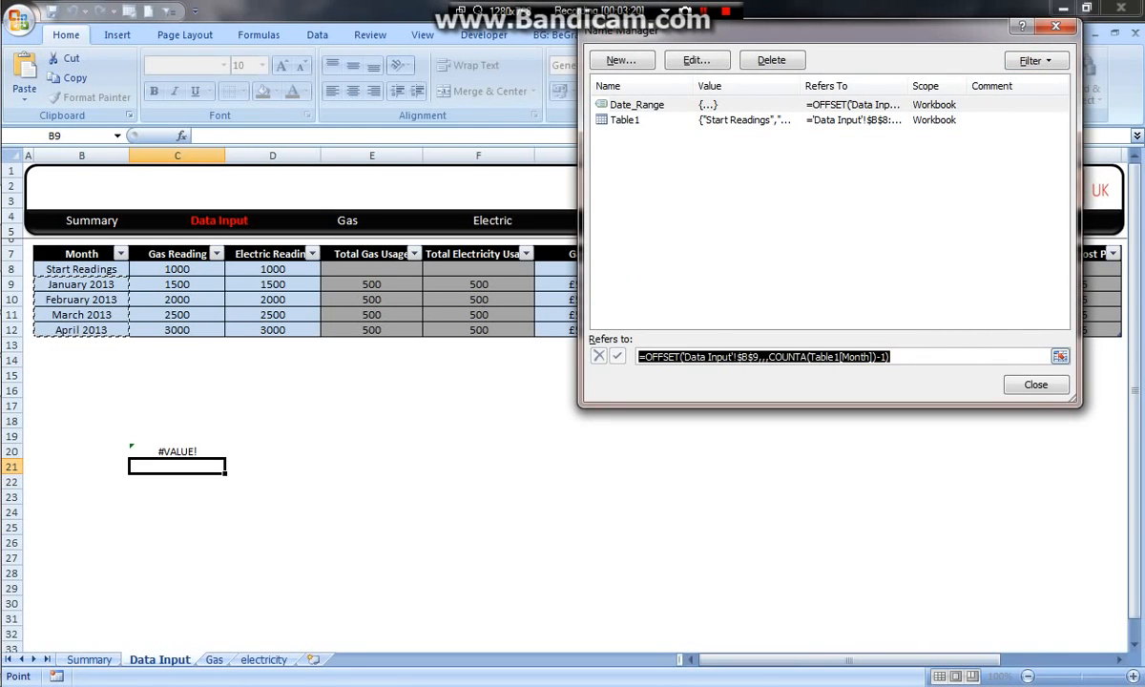
left_click(1036, 386)
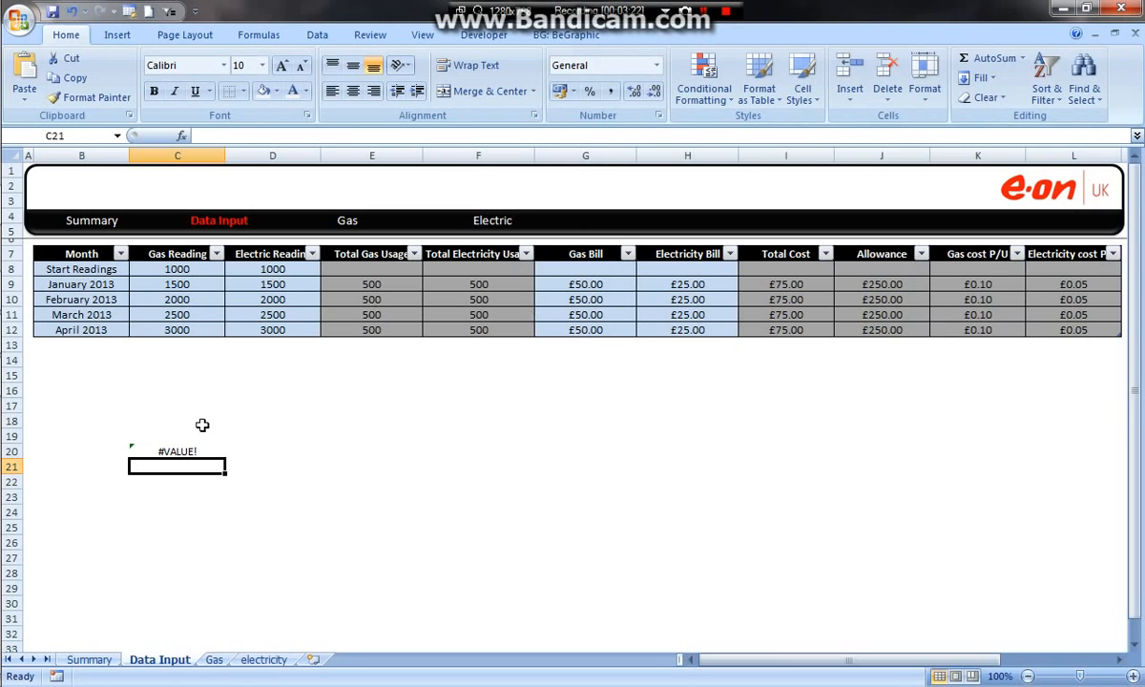
Step: Clear the draft OFFSET formula from cell C20 on the Data Input sheet
left_click(158, 453)
key("Delete")
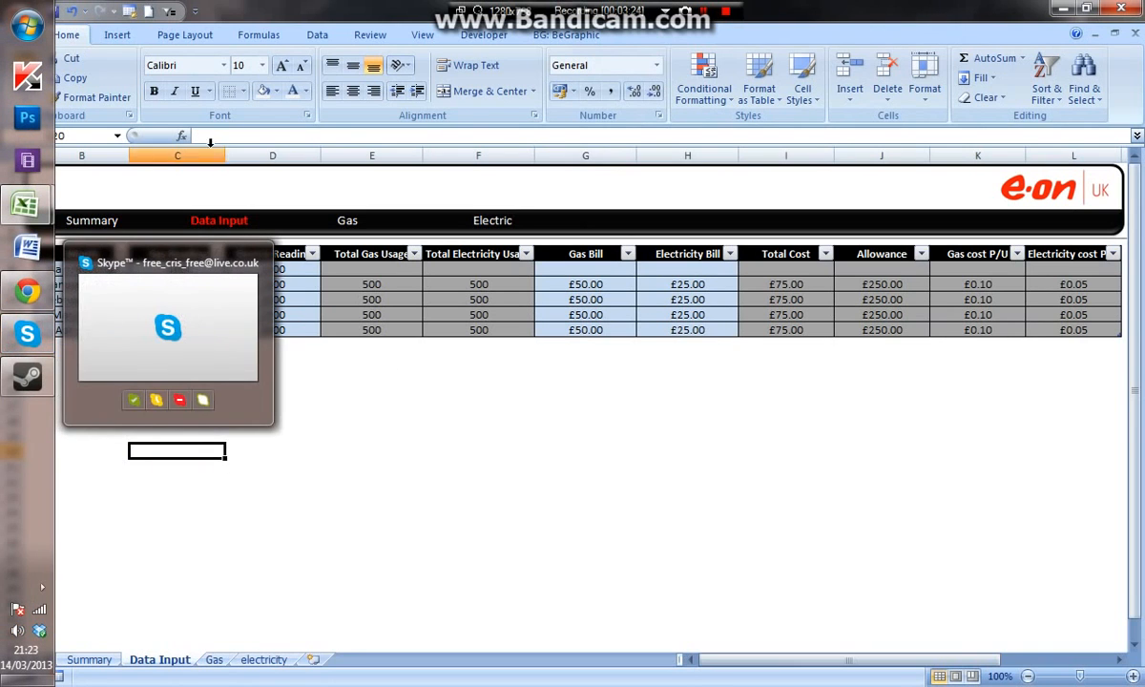
left_click(448, 379)
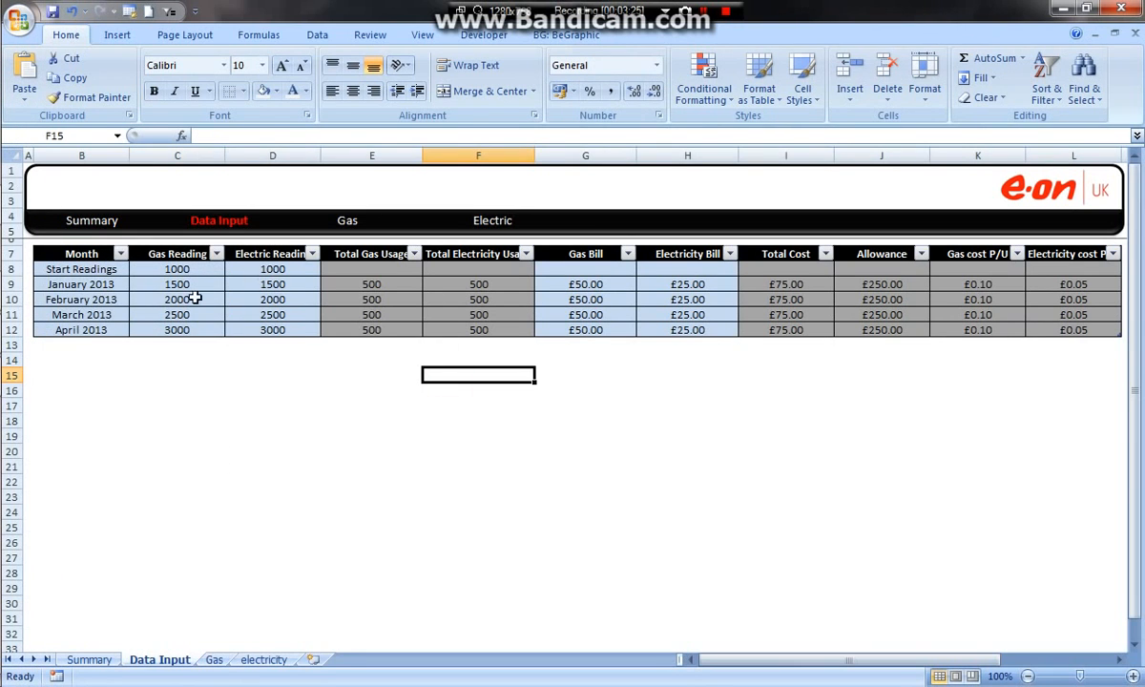
Step: Remove the cell borders from B28:T33 along the lower edge of the Summary sheet's frame
left_click(96, 660)
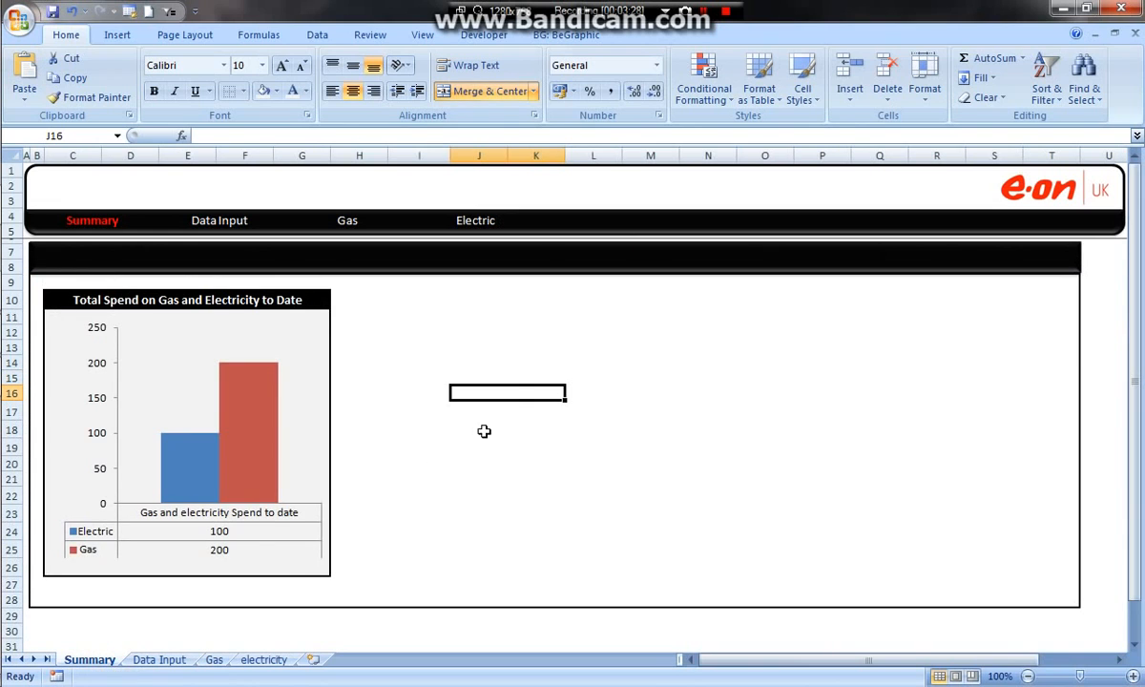
scroll(532, 371, "up", 2)
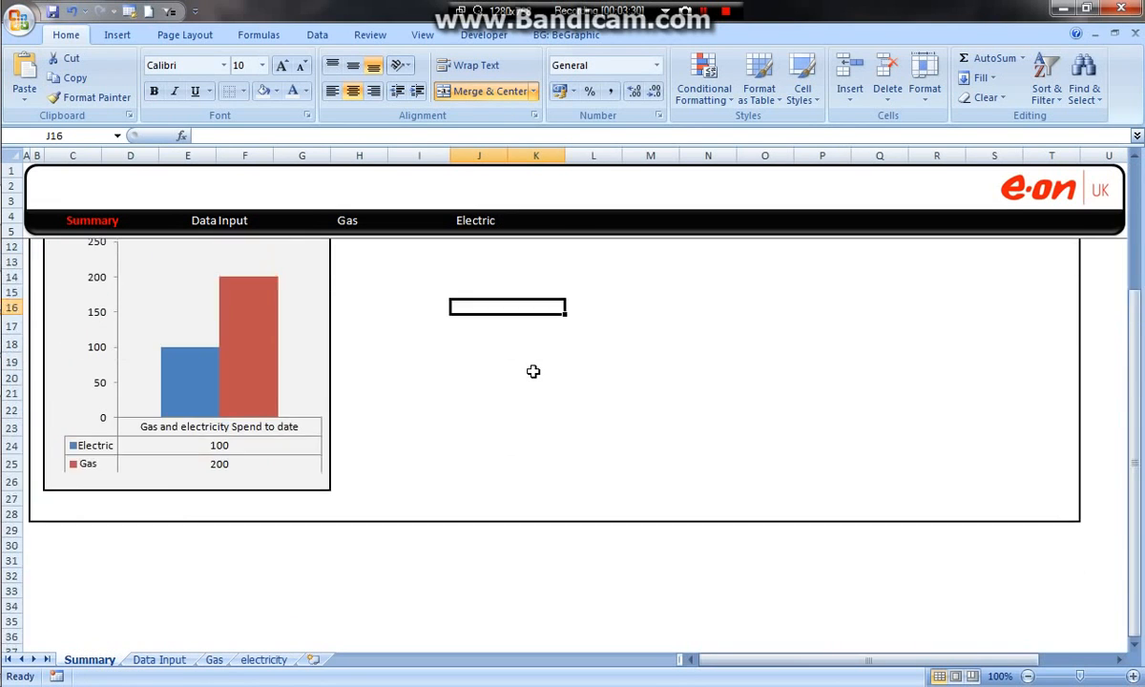
scroll(535, 373, "down", 2)
left_click_drag(68, 472, 972, 506)
left_click_drag(1069, 467, 41, 544)
left_click(234, 91)
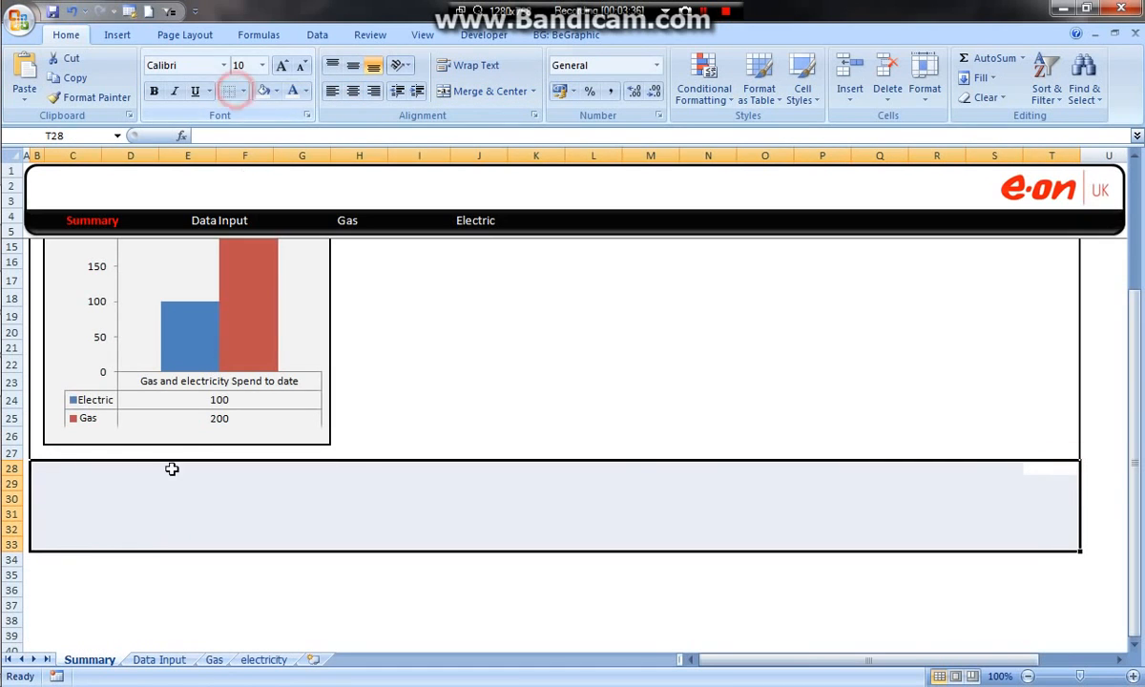
left_click(148, 500)
scroll(153, 439, "down", 4)
left_click_drag(88, 336, 391, 376)
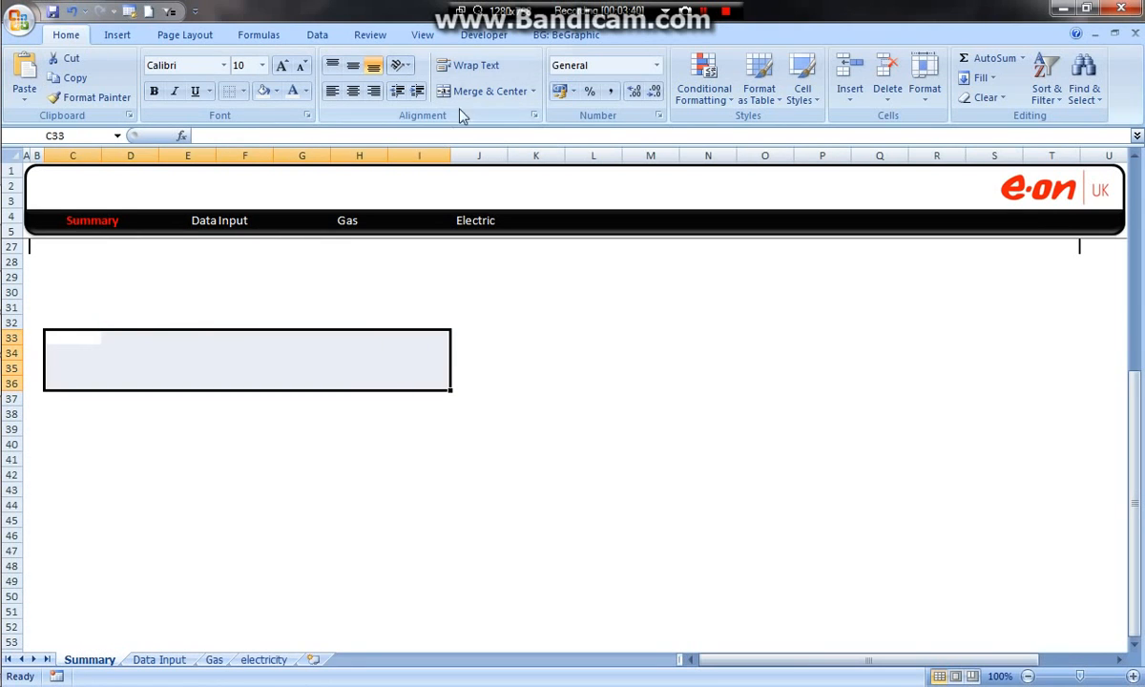
left_click(477, 91)
scroll(468, 315, "up", 2)
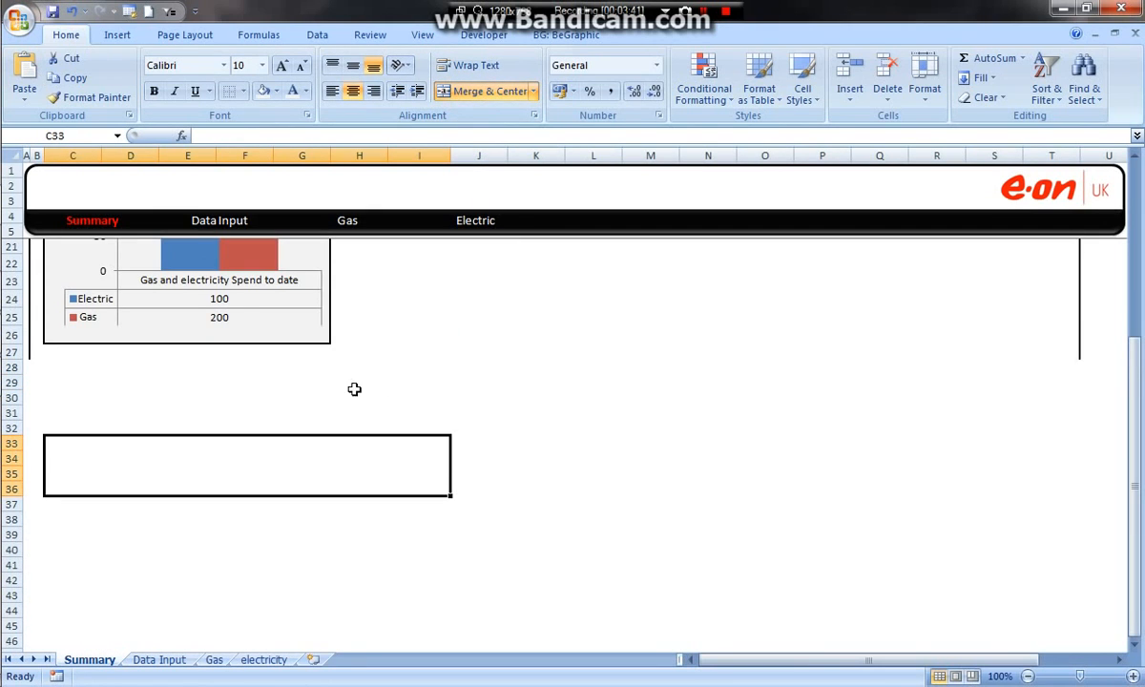
scroll(305, 395, "down", 1)
left_click(463, 93)
Step: Merge and centre the cells C41:H43 and, separately, F33:H33 on the Summary sheet
scroll(136, 355, "down", 3)
left_click_drag(72, 369, 372, 396)
left_click(466, 99)
scroll(485, 217, "up", 2)
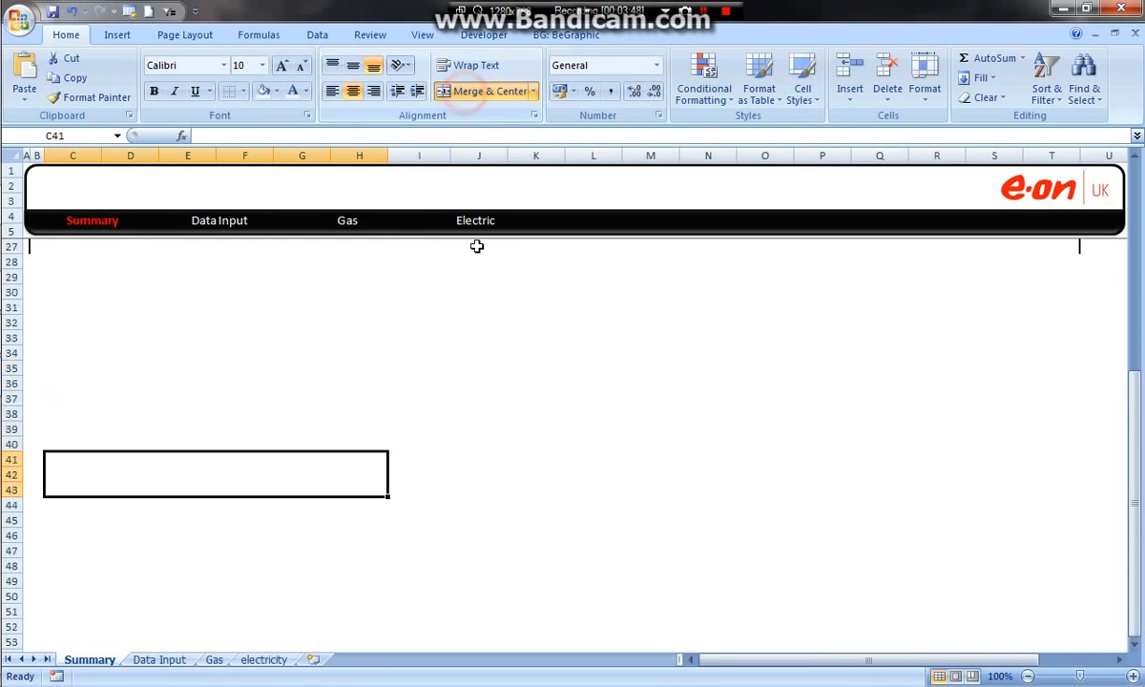
left_click_drag(235, 335, 340, 340)
left_click(467, 93)
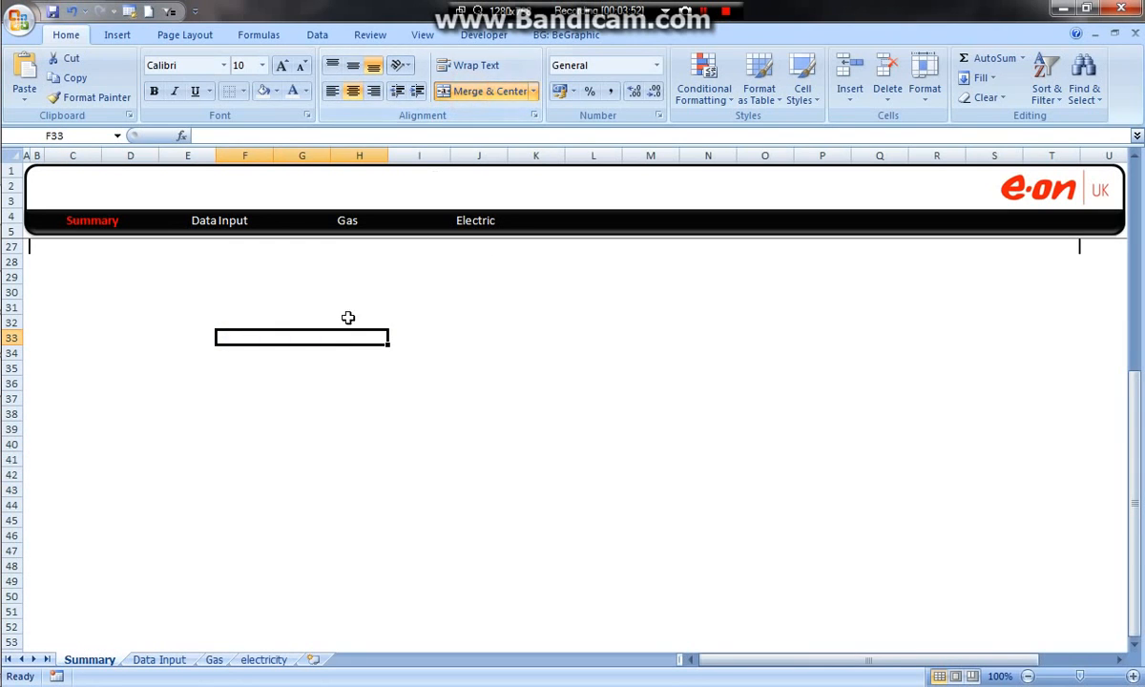
Step: Set data validation on the merged cell F33 to allow a List with the source =Date_Range
left_click(319, 37)
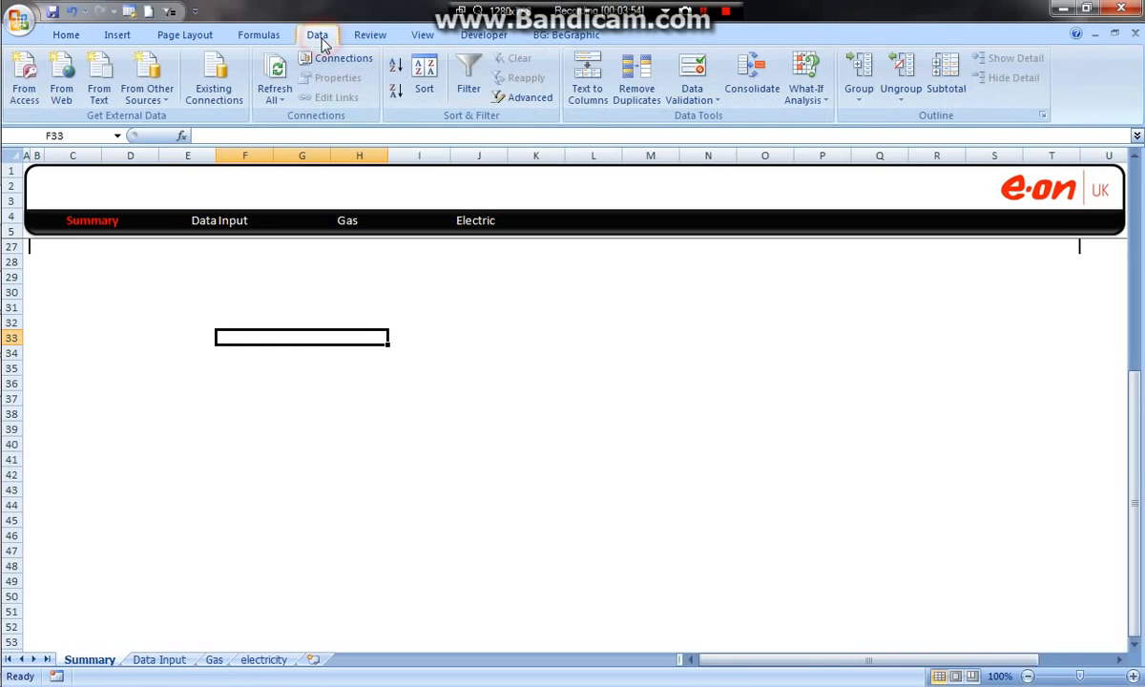
left_click(682, 78)
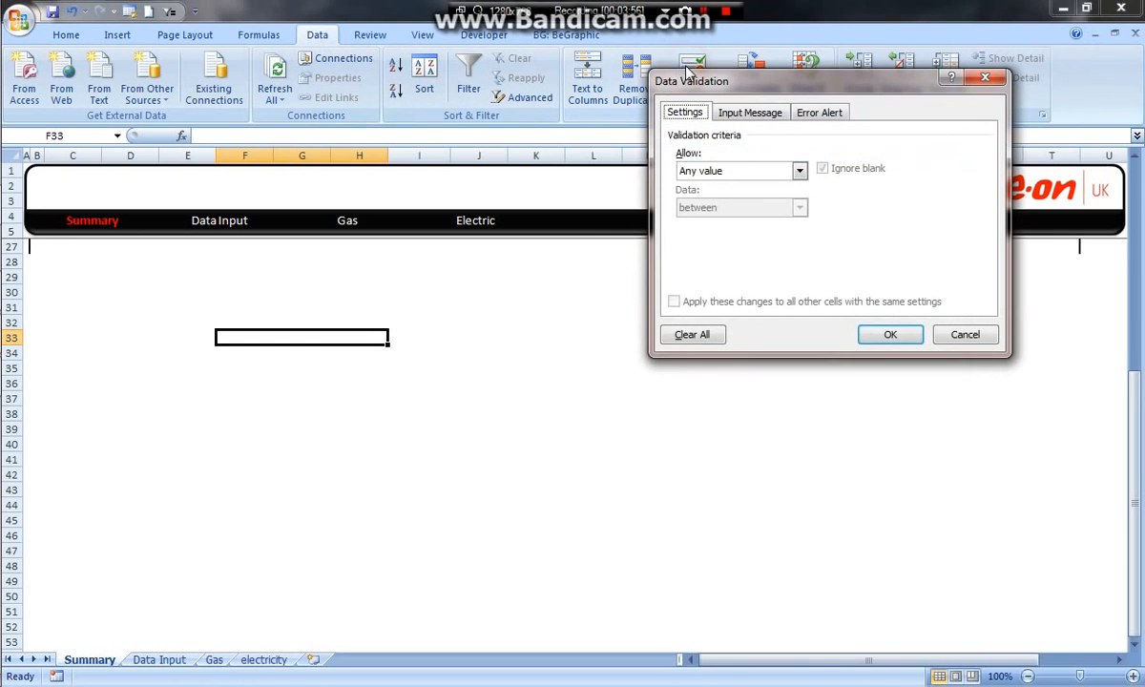
left_click(799, 170)
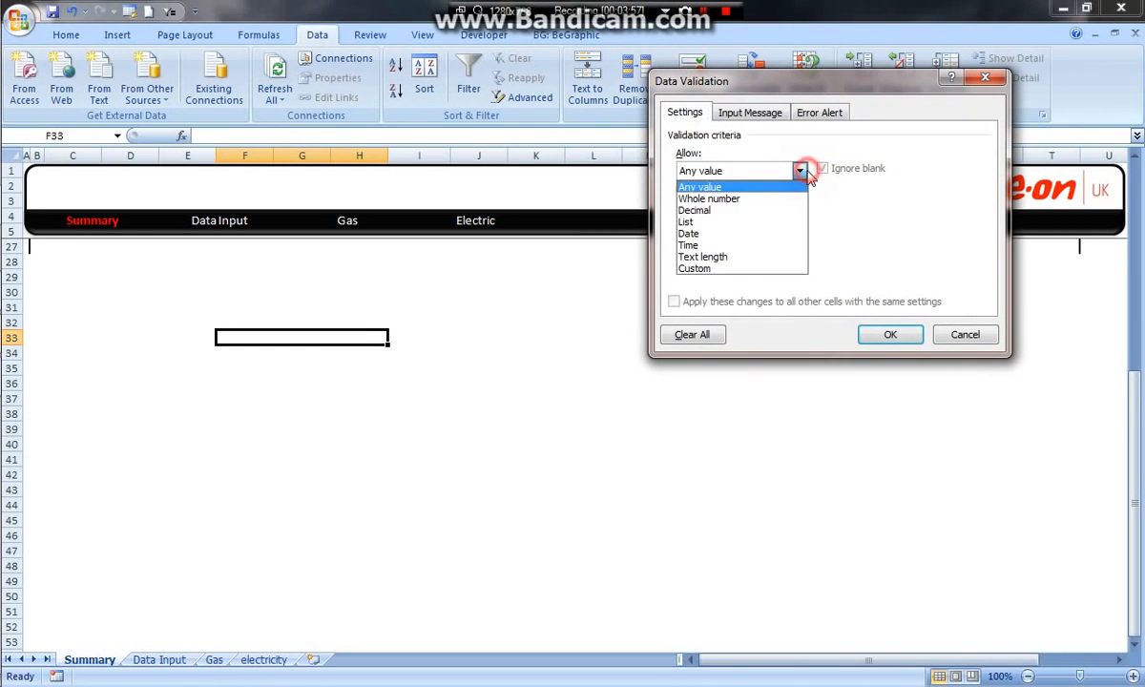
left_click(724, 223)
left_click(723, 245)
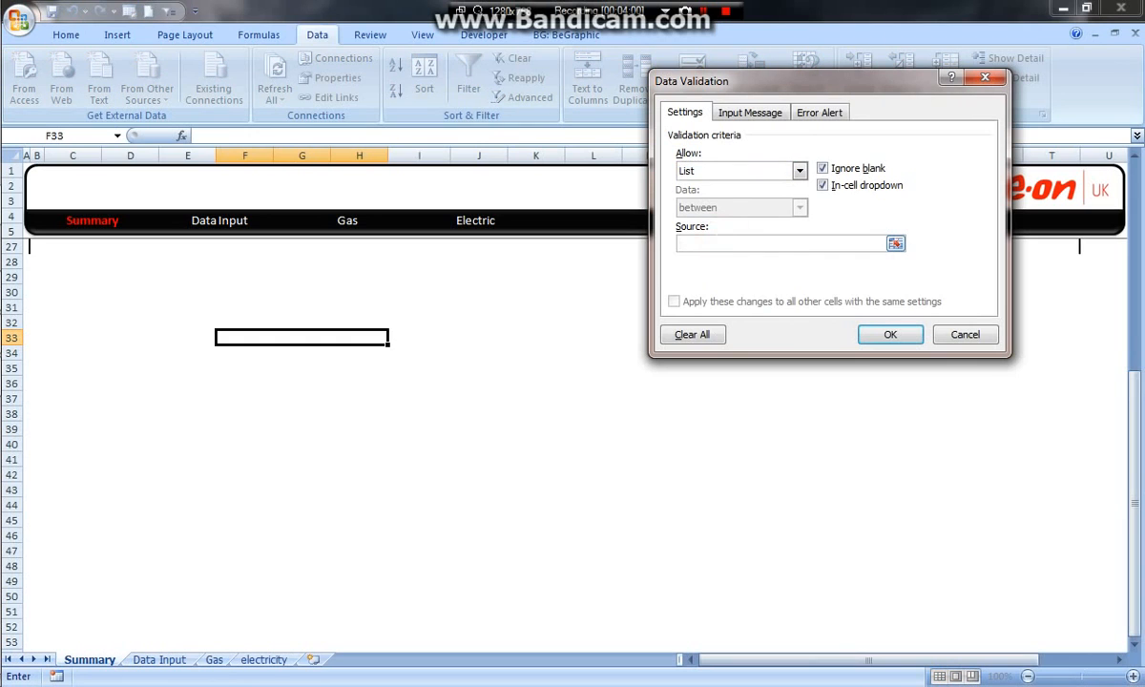
key("F3")
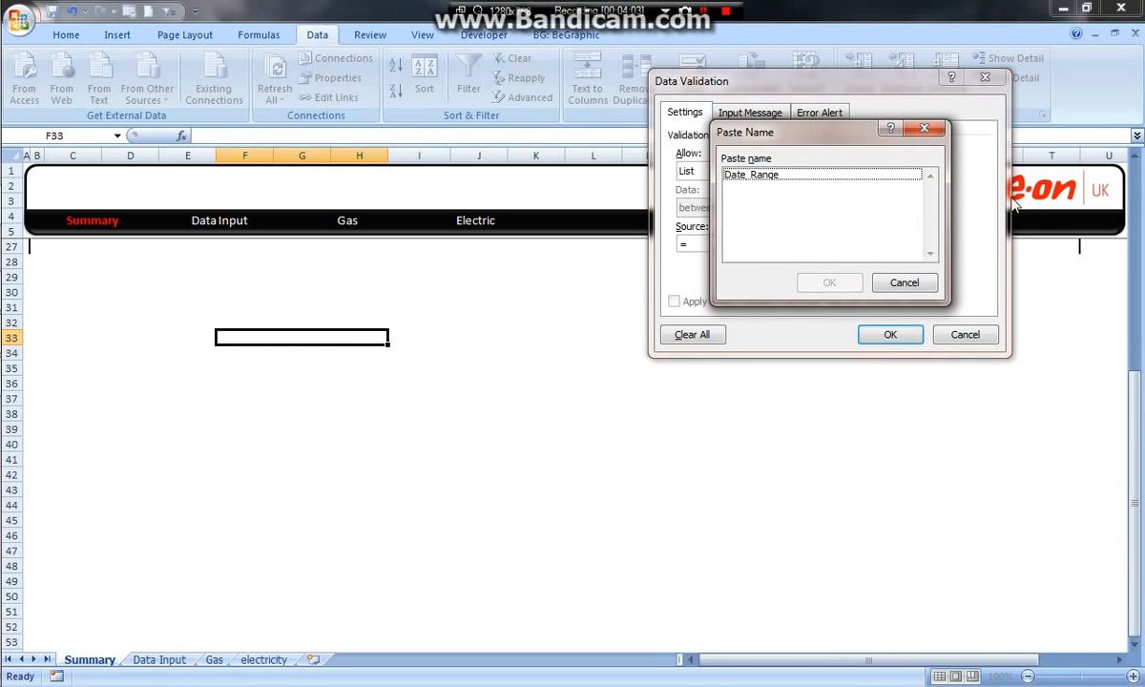
left_click(770, 177)
left_click(827, 283)
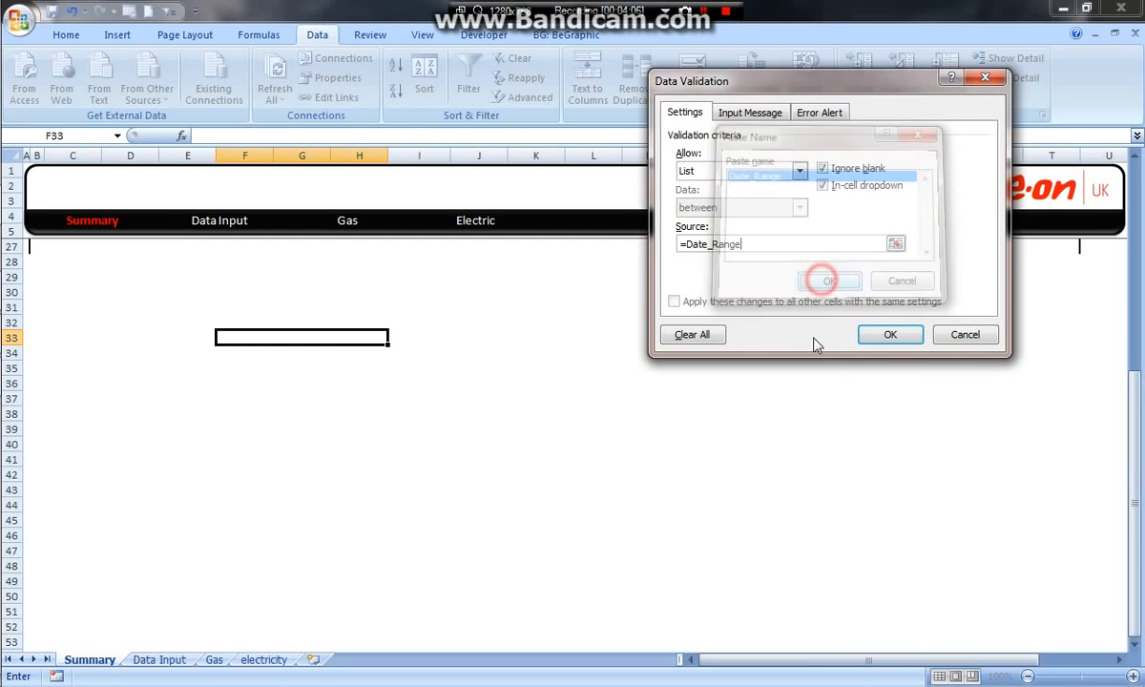
Step: Give F33 an input message titled "Select a date" reading "Please select a date from the following list", and check its drop-down list
left_click(759, 115)
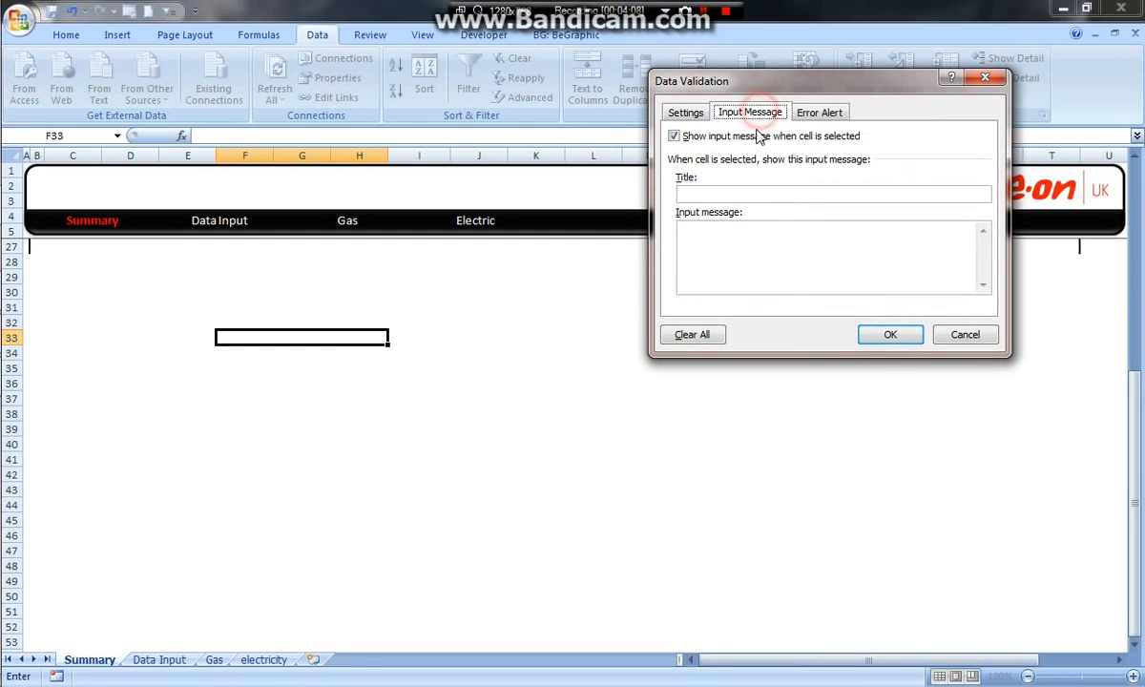
left_click(768, 193)
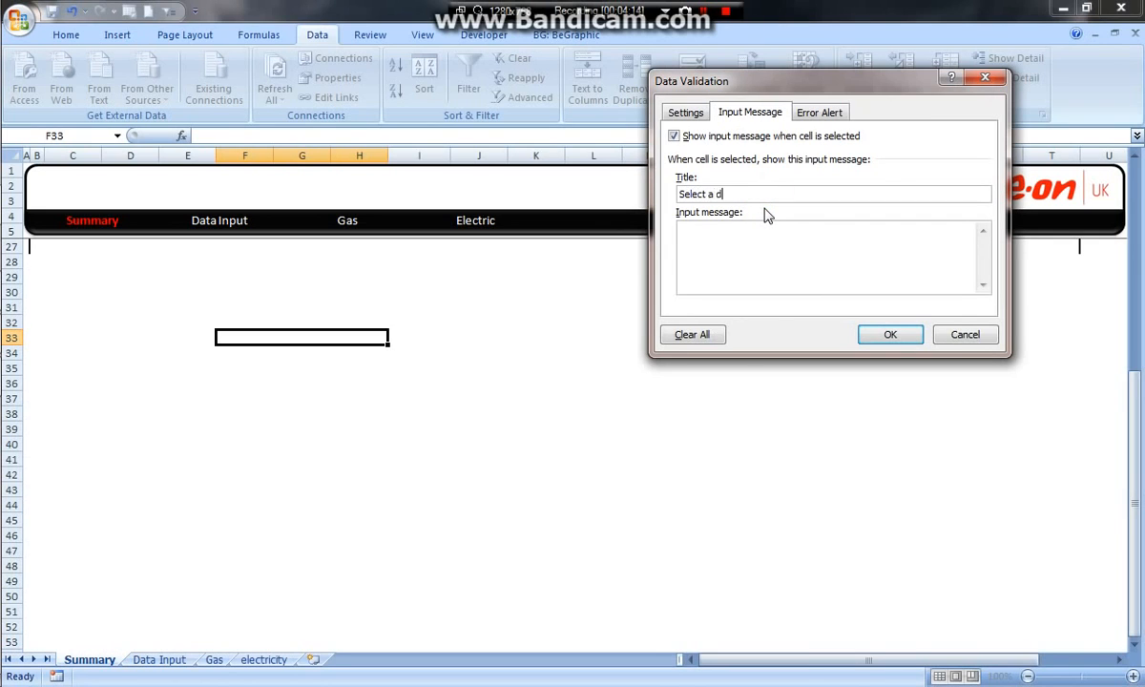
left_click(911, 238)
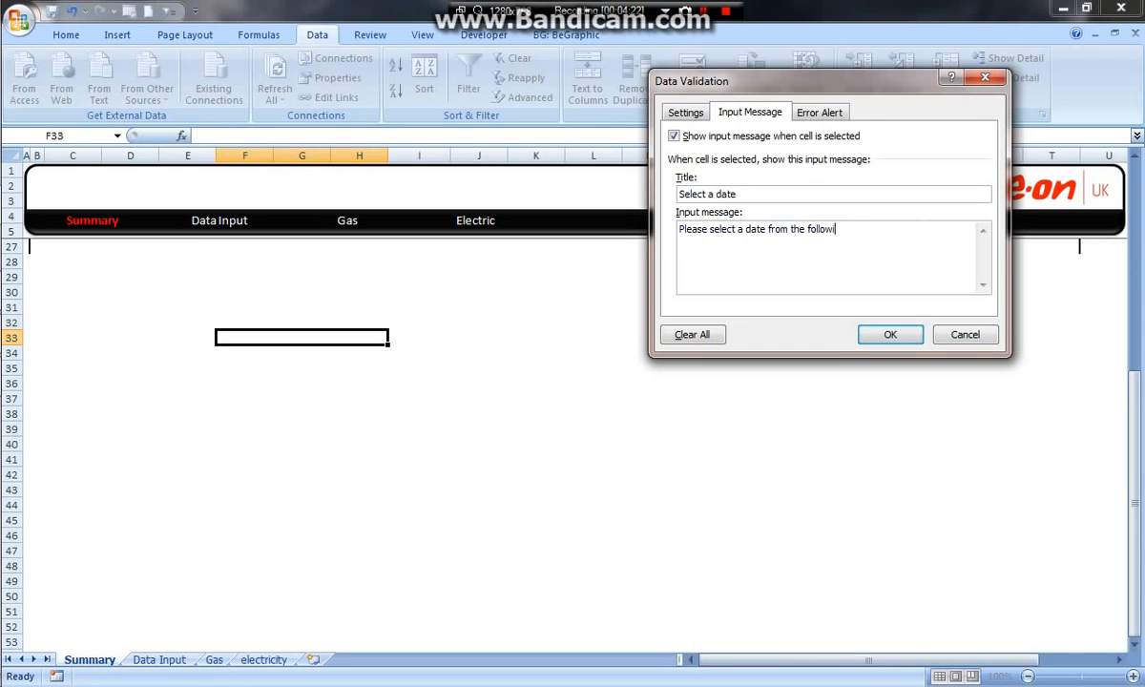
left_click(906, 335)
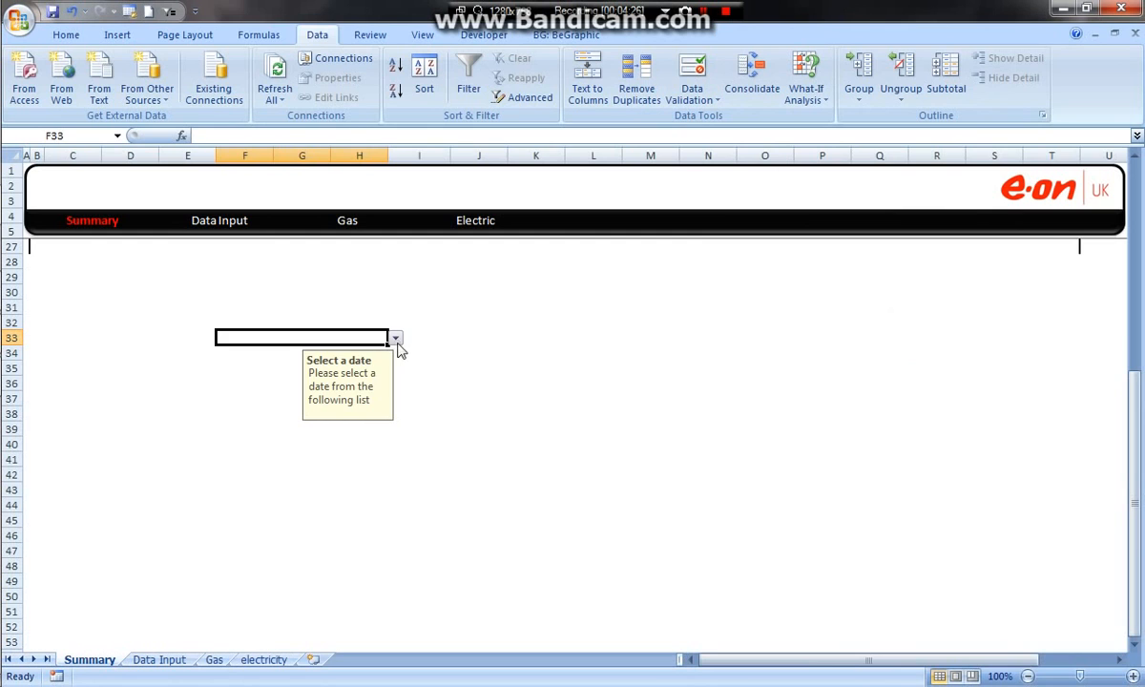
left_click(396, 340)
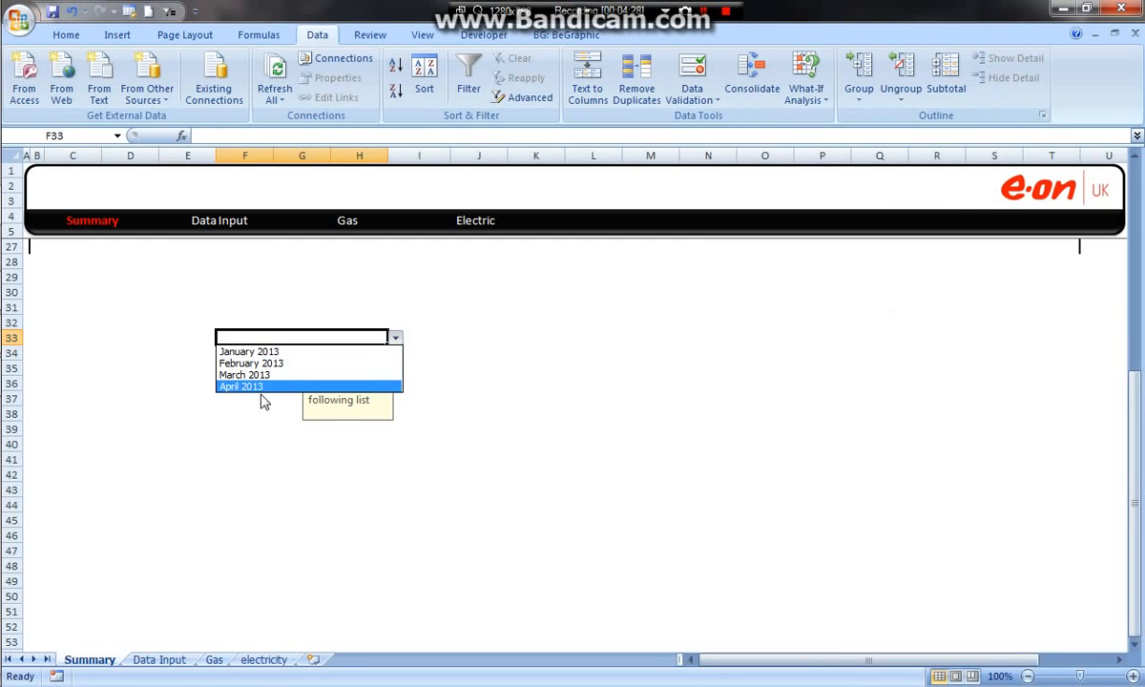
left_click(421, 378)
Step: Insert a table row below April 2013 on the Data Input sheet and enter May 2013 as its month
left_click(150, 659)
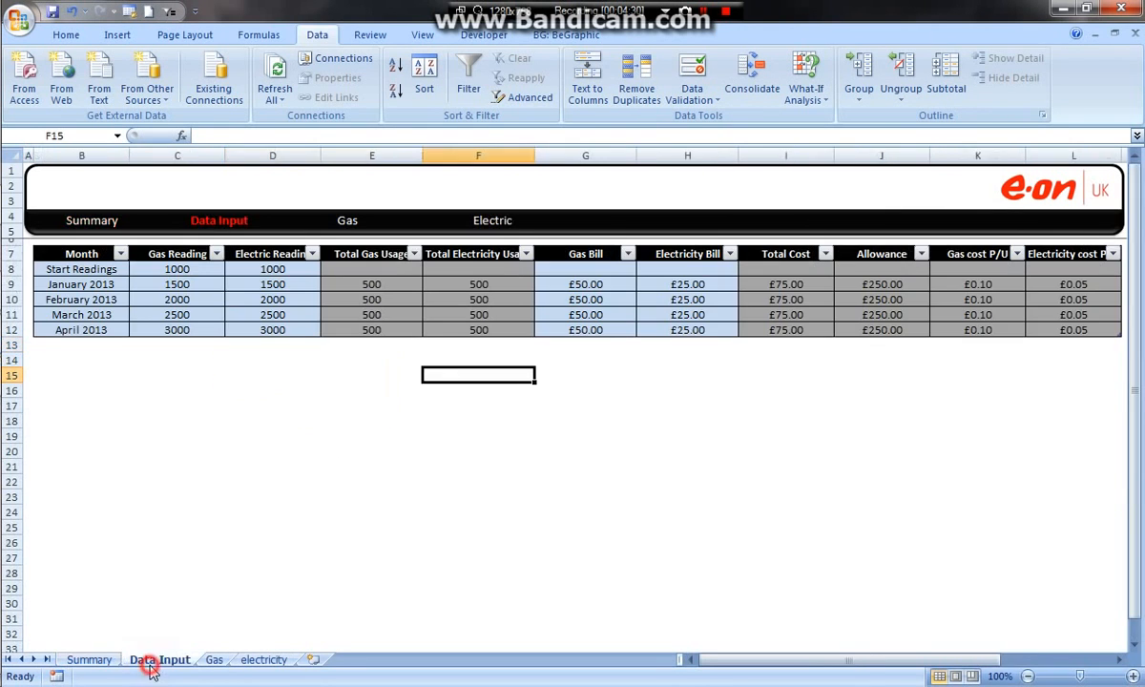
right_click(1084, 332)
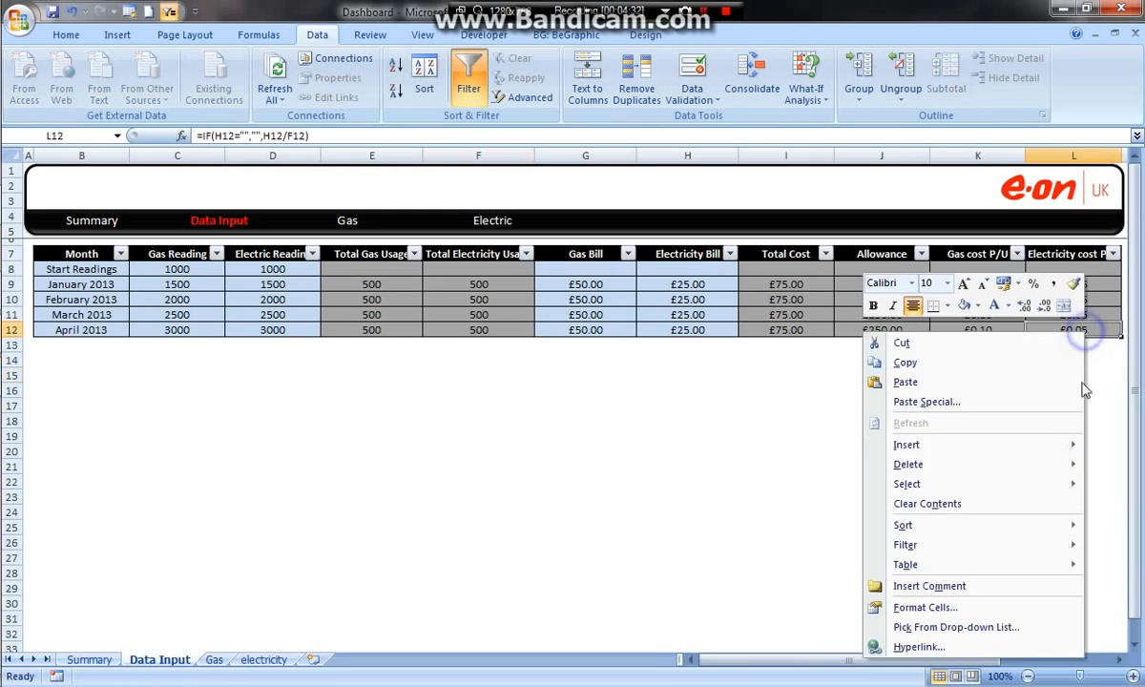
mouse_move(992, 447)
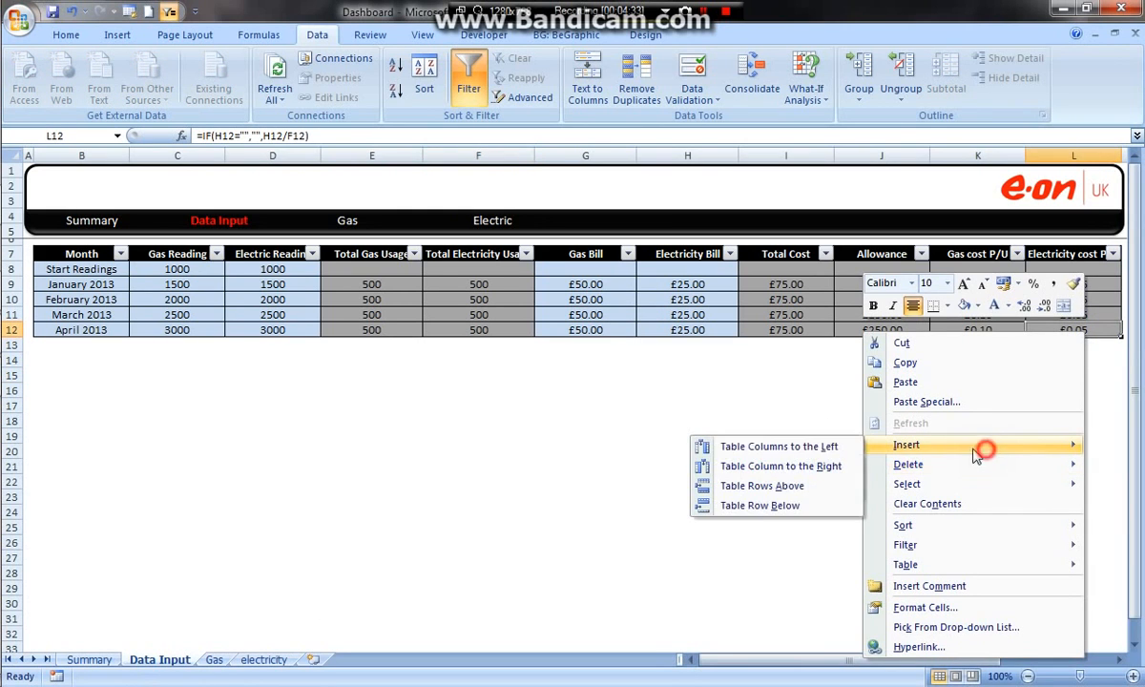
left_click(764, 515)
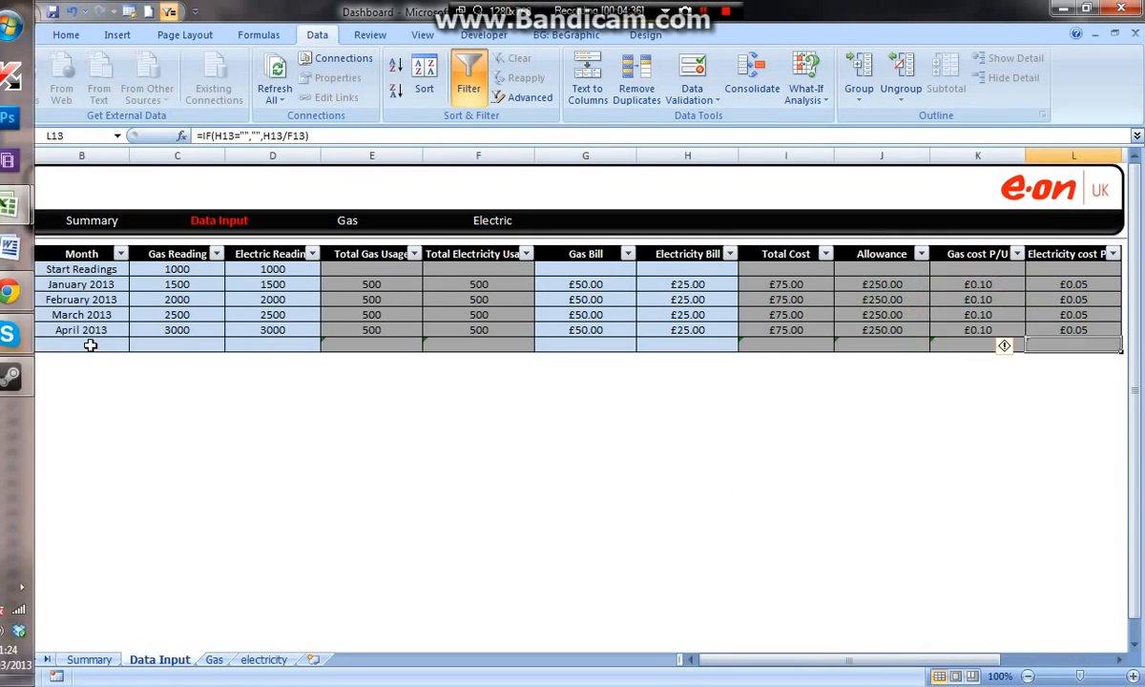
type("Ma")
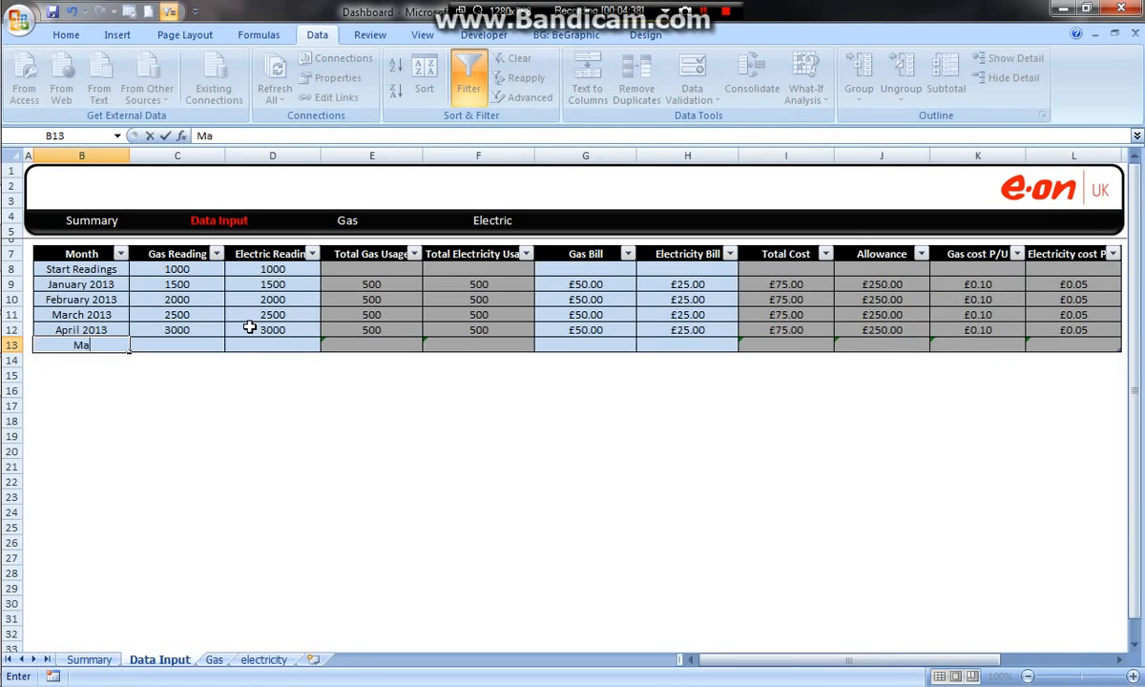
type("y 2013")
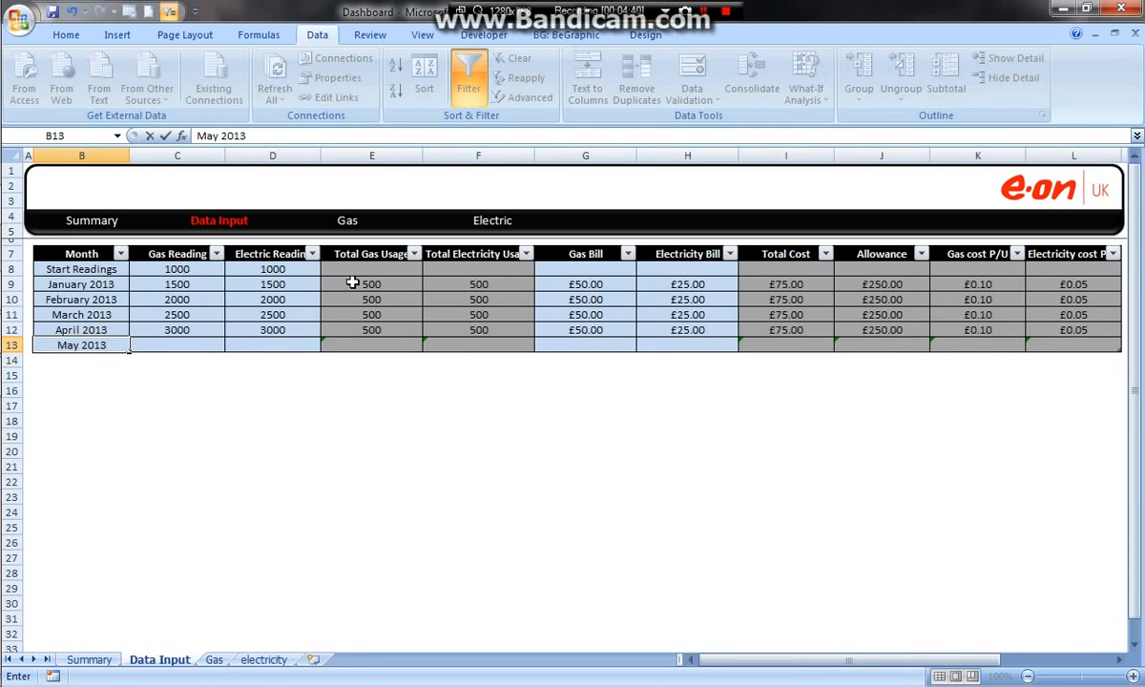
left_click(285, 418)
Step: Check the date drop-down list in cell F33 on the Summary sheet for the added month
left_click(90, 660)
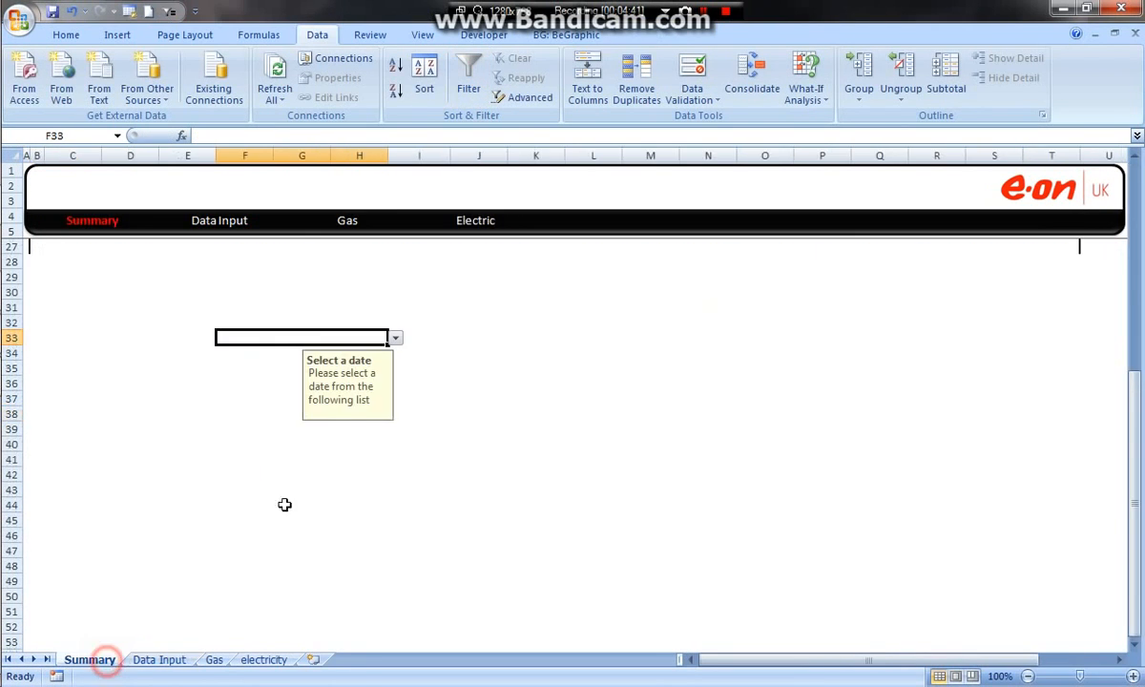
left_click(395, 338)
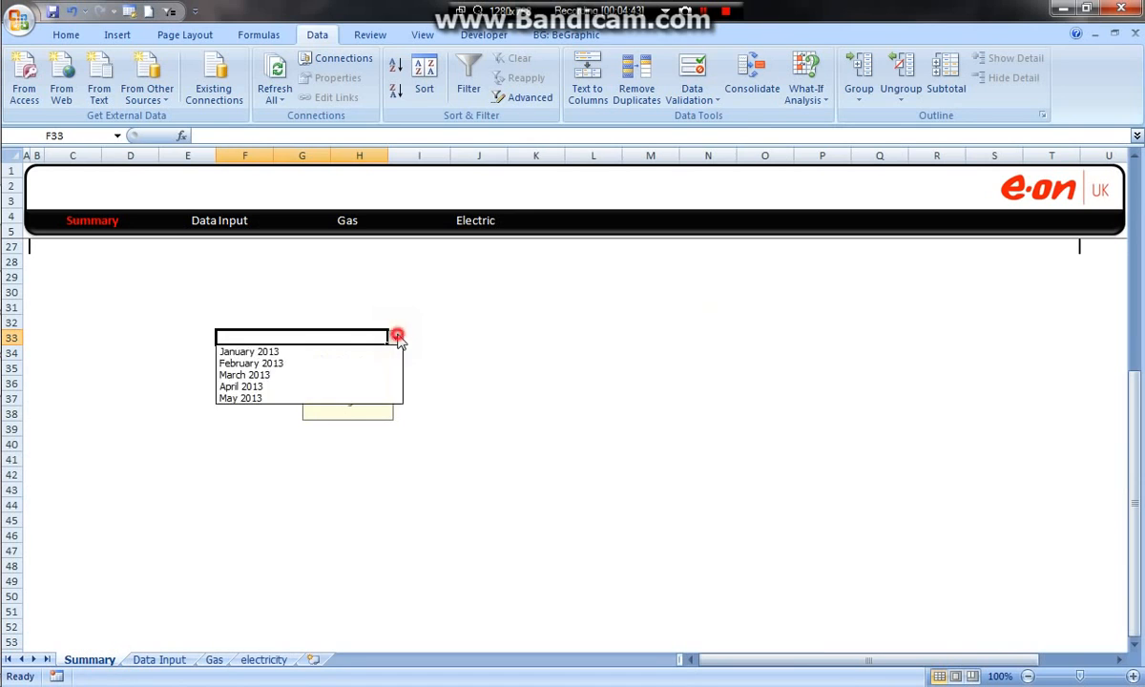
Step: Select May 2013 in the date list of cell F33 and apply the custom number format mmmm yyyy
left_click(242, 399)
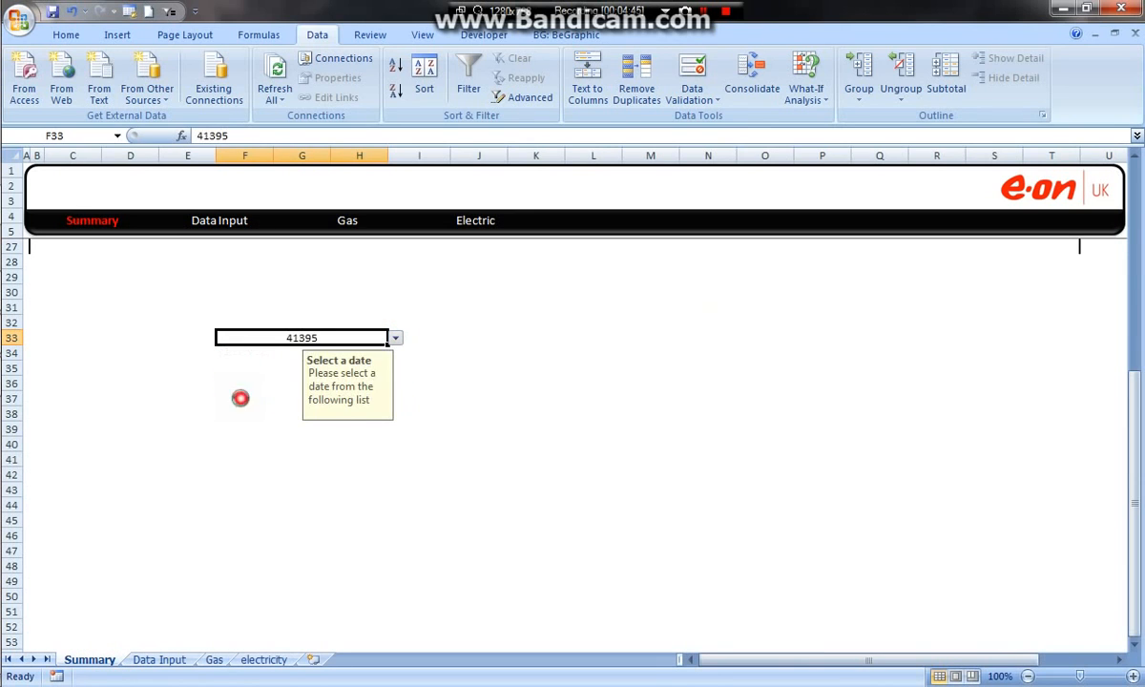
right_click(305, 337)
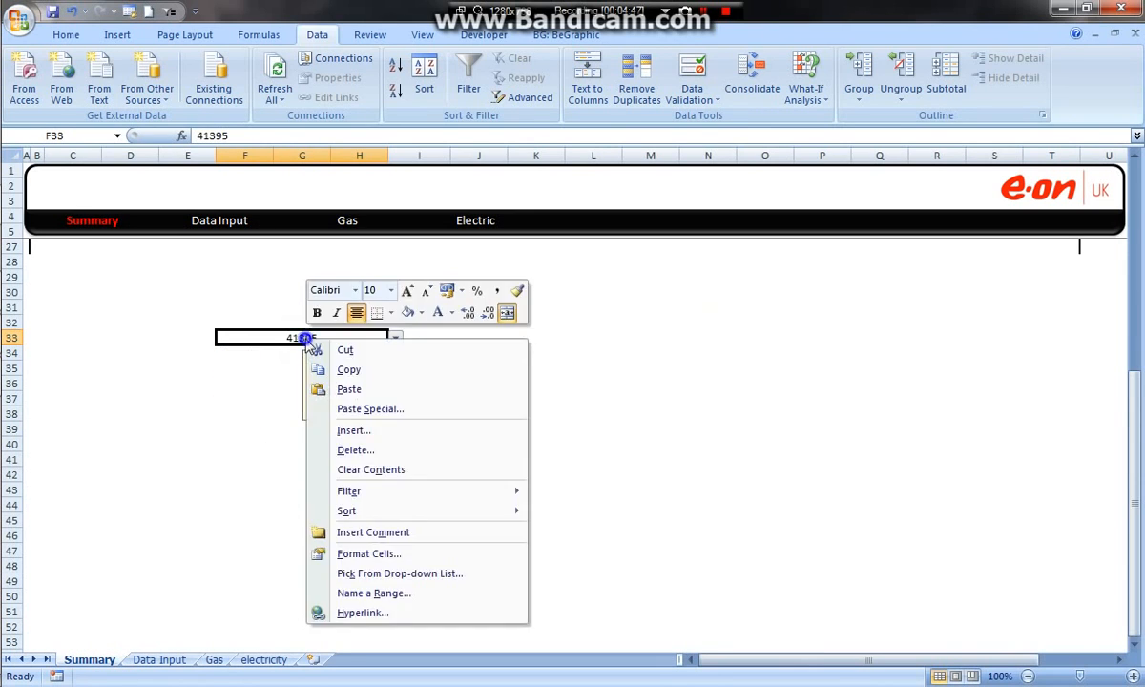
left_click(369, 555)
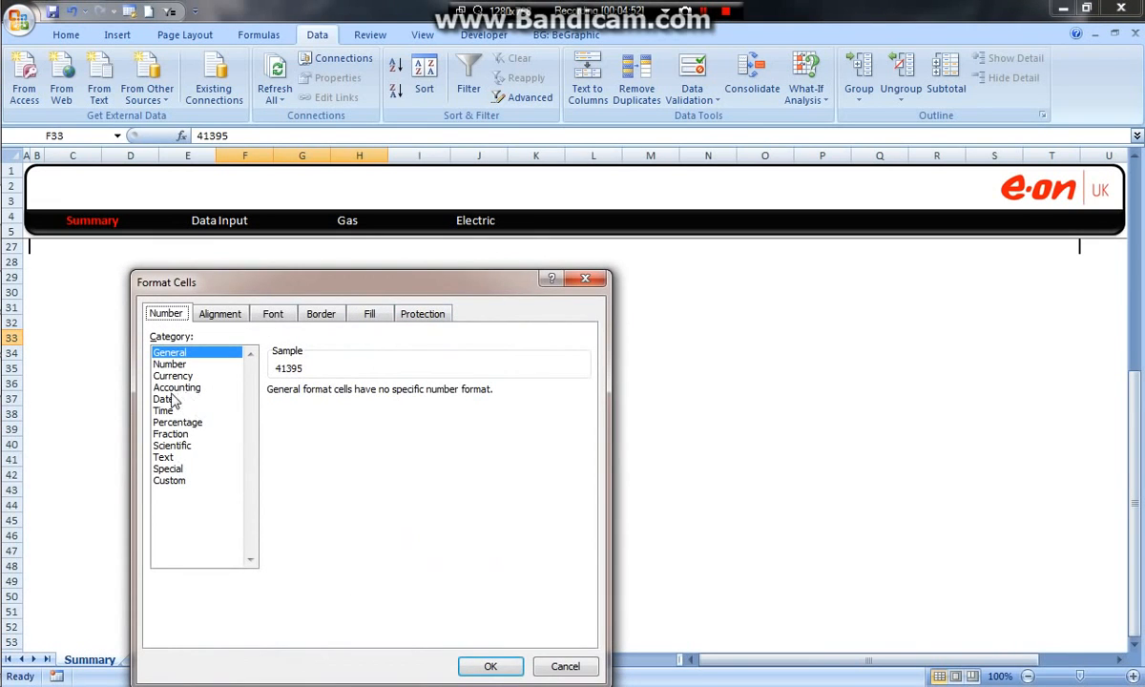
left_click(168, 399)
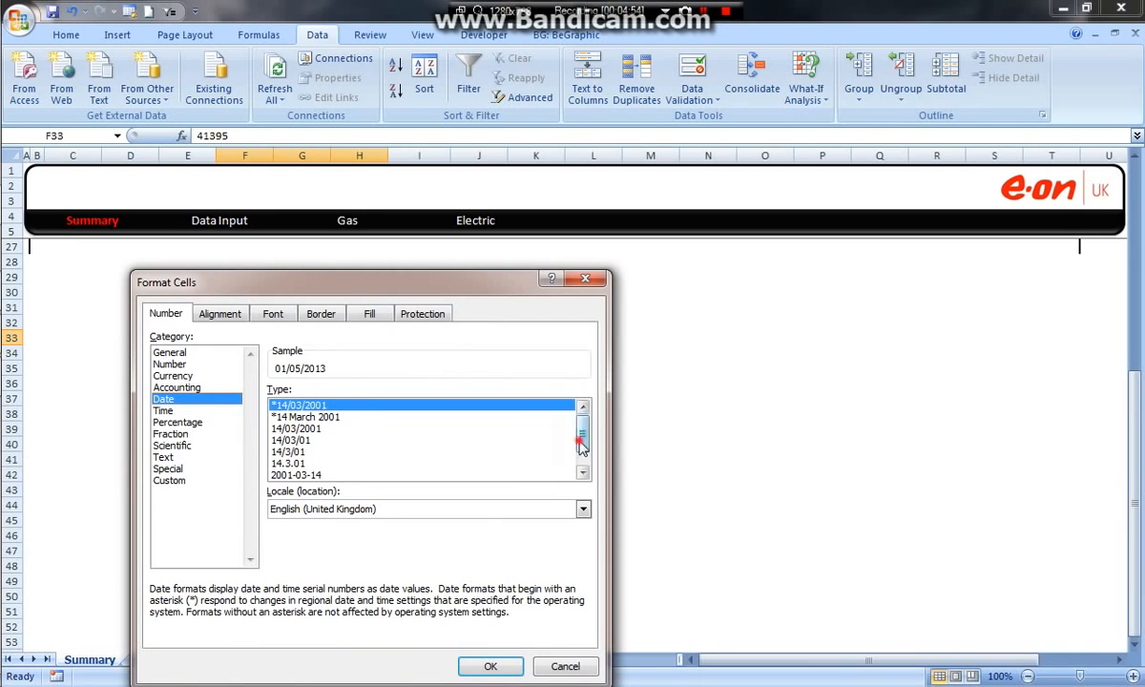
left_click_drag(582, 445, 582, 456)
left_click(169, 480)
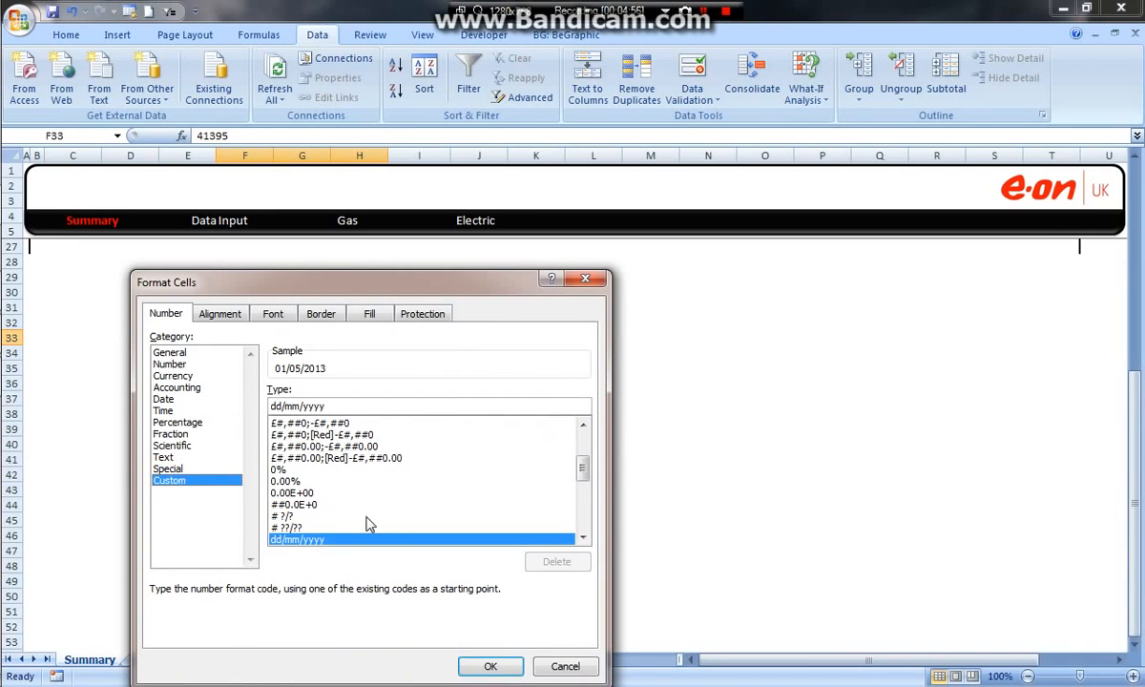
left_click_drag(578, 473, 583, 544)
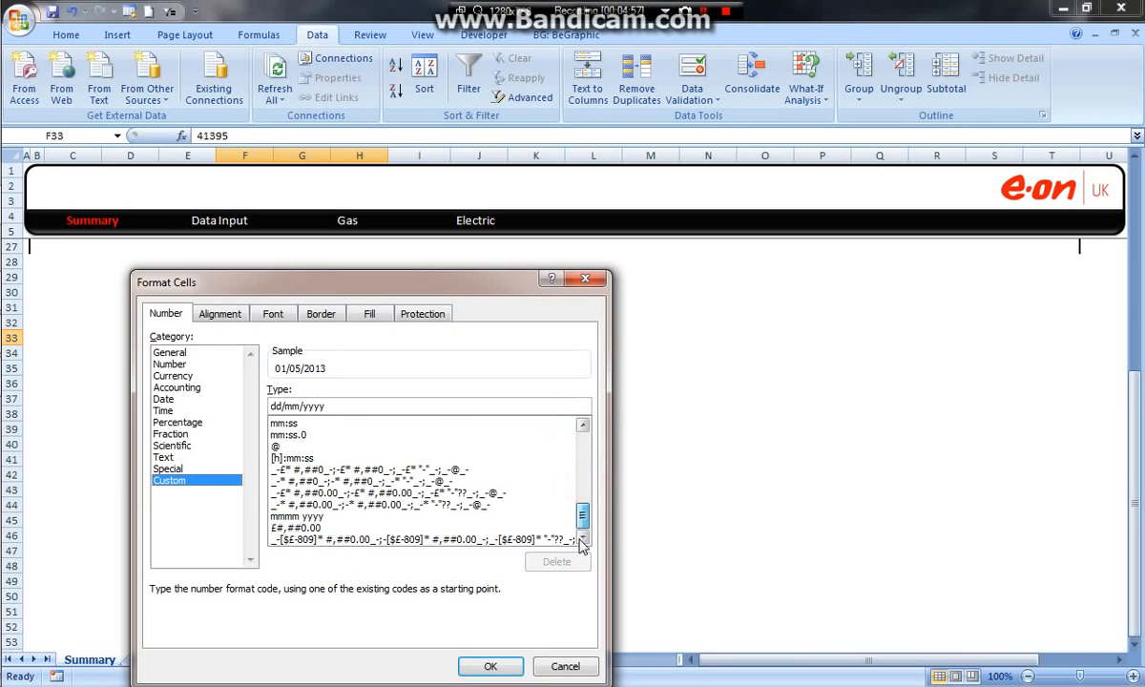
left_click(297, 517)
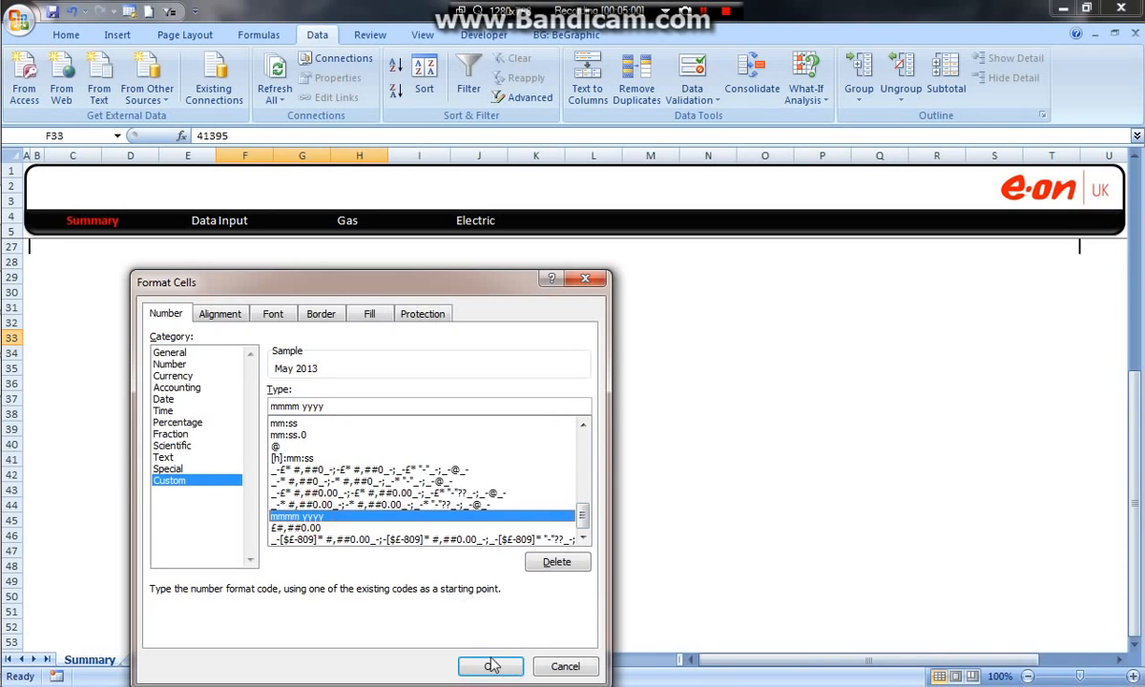
left_click(491, 665)
left_click(463, 444)
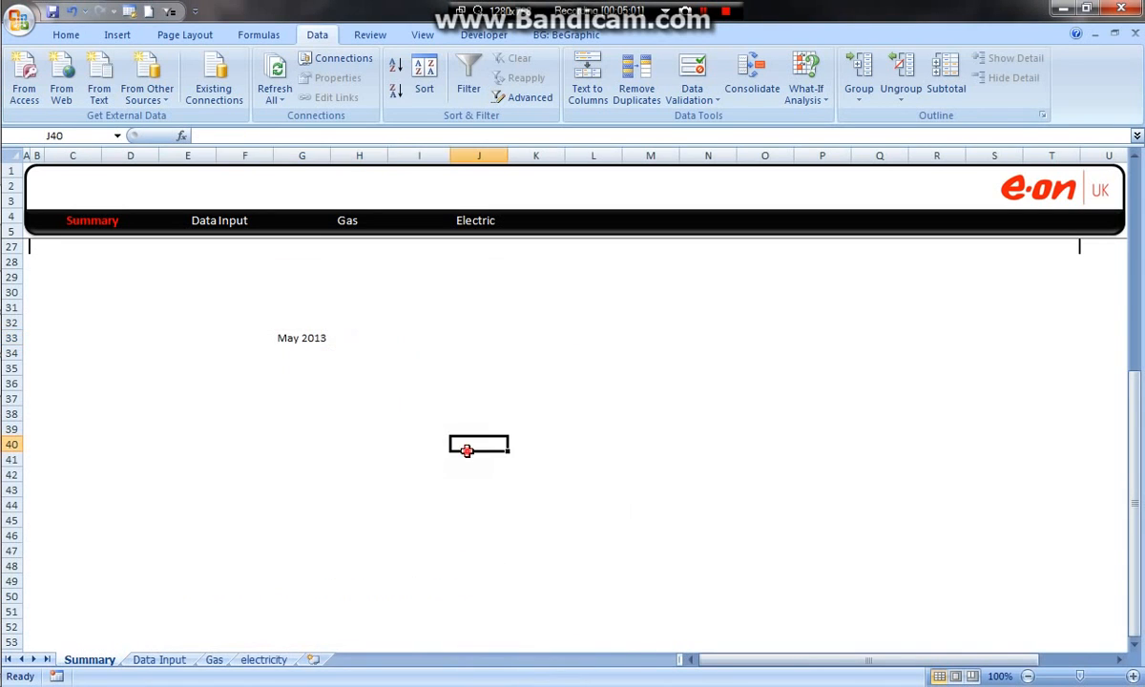
Step: Apply All Borders to the merged date cell F33 on the Summary sheet
left_click(324, 336)
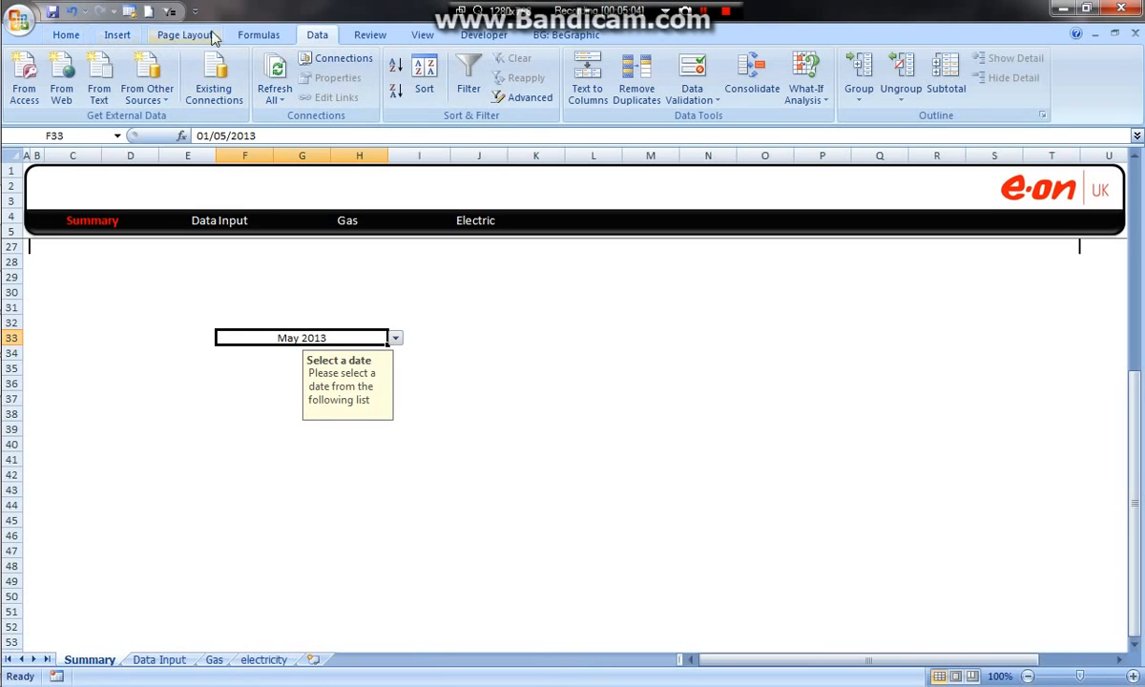
left_click(63, 34)
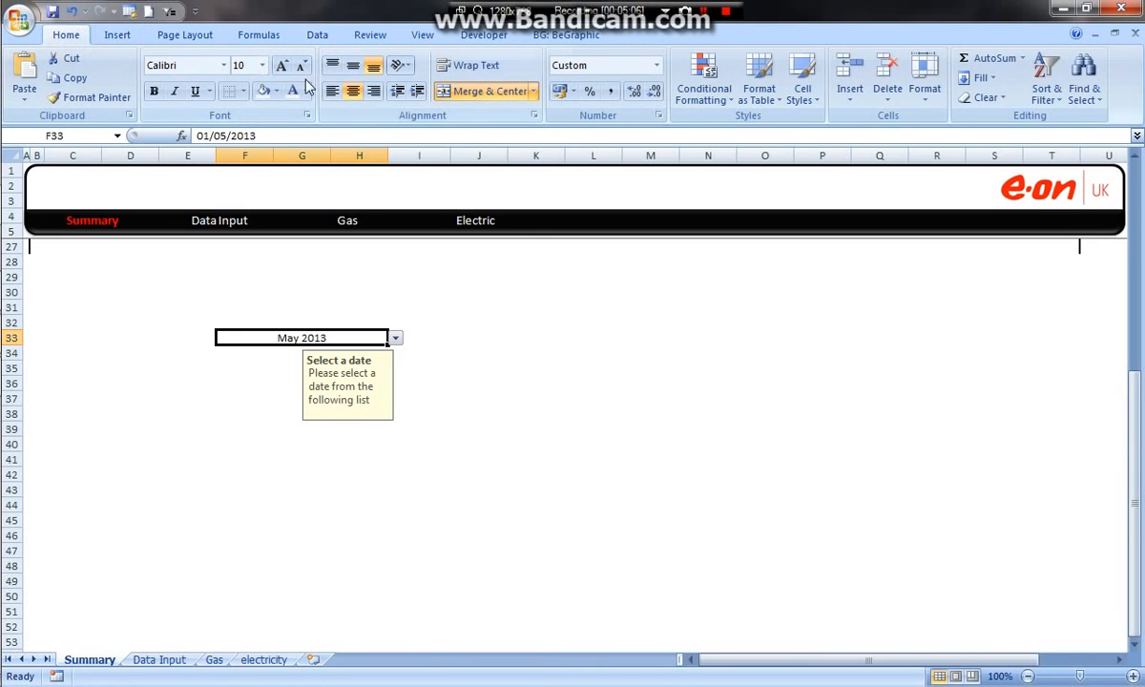
left_click(242, 91)
left_click(260, 238)
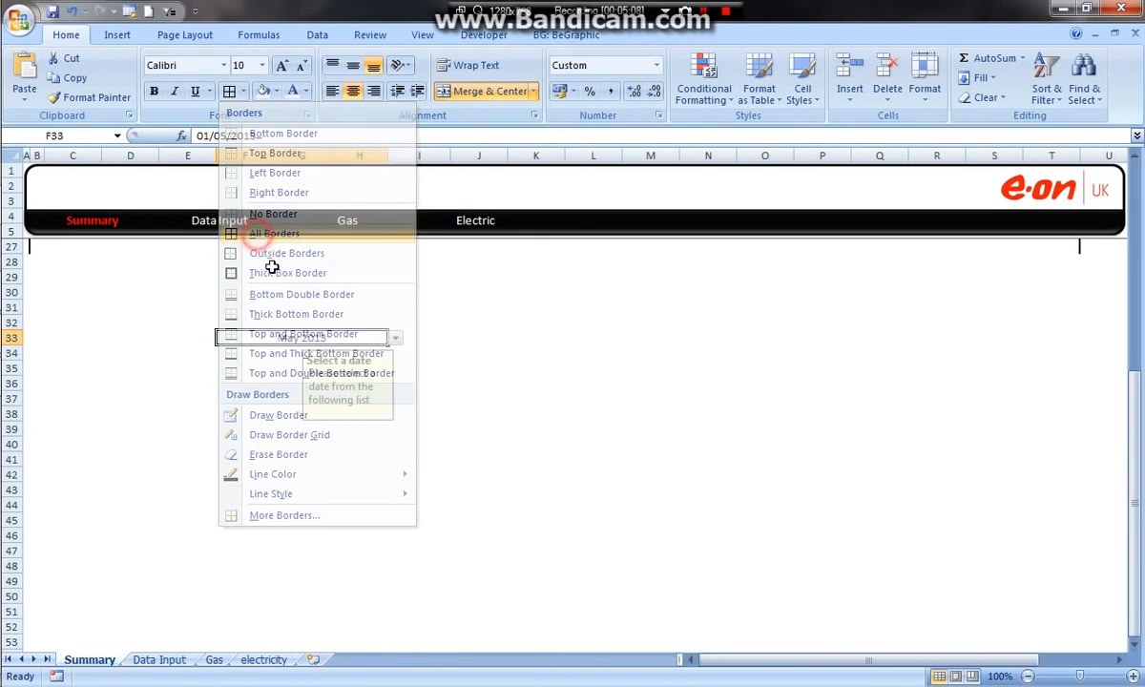
left_click(537, 368)
left_click(310, 359)
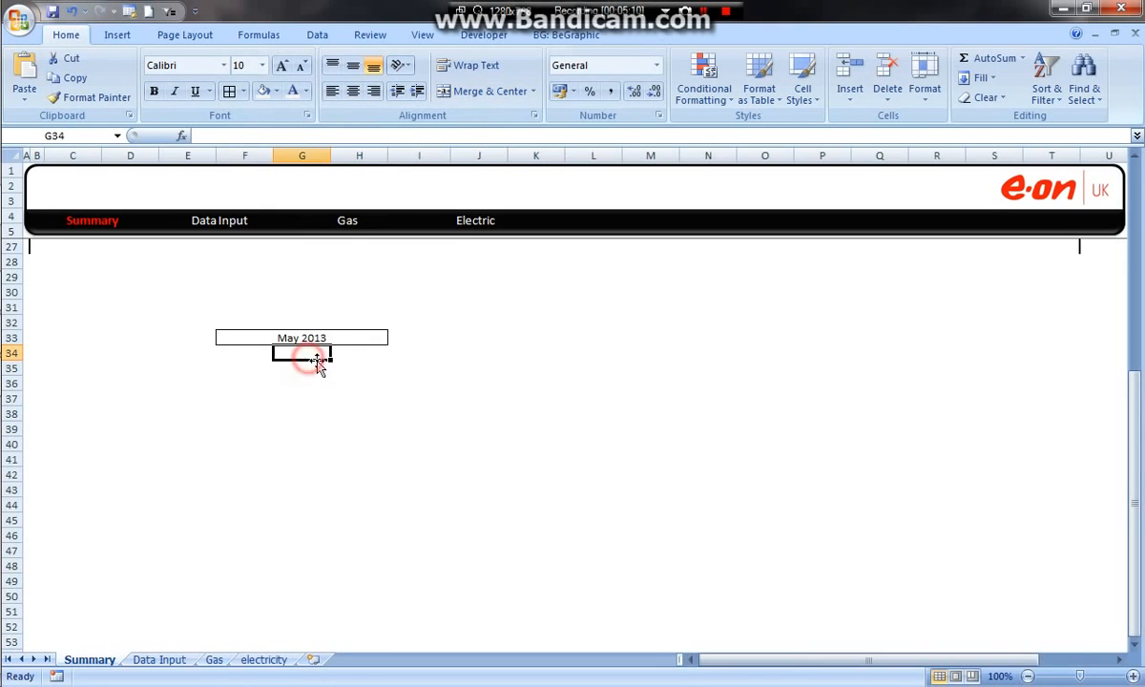
Step: Enter =VLOOKUP($F$33,Table1[#All],8,0) in cell D36 of the Summary sheet, using the Data Input table as the table array
left_click(132, 382)
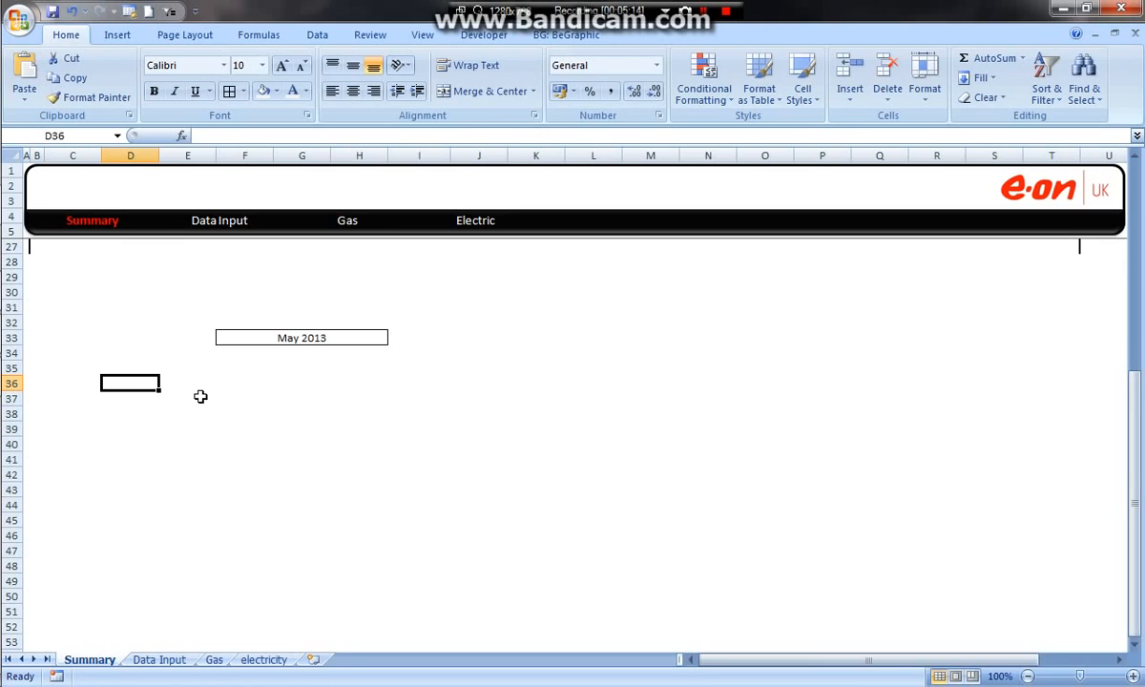
type("=vloo")
key("Tab")
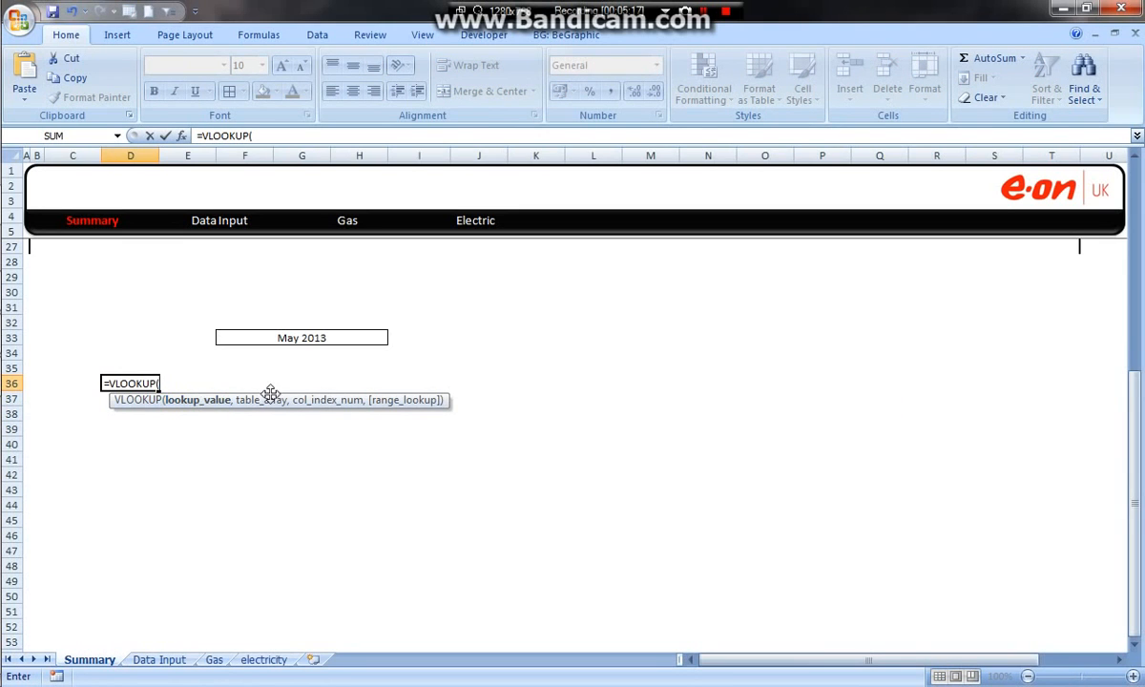
left_click(305, 336)
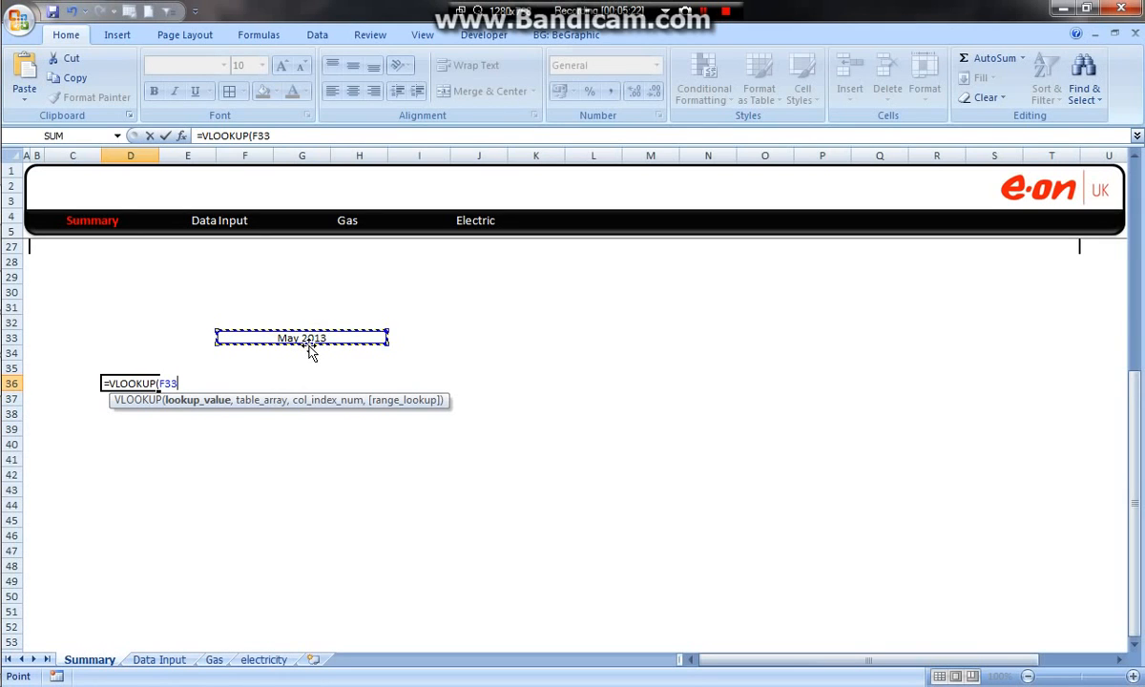
key("F4")
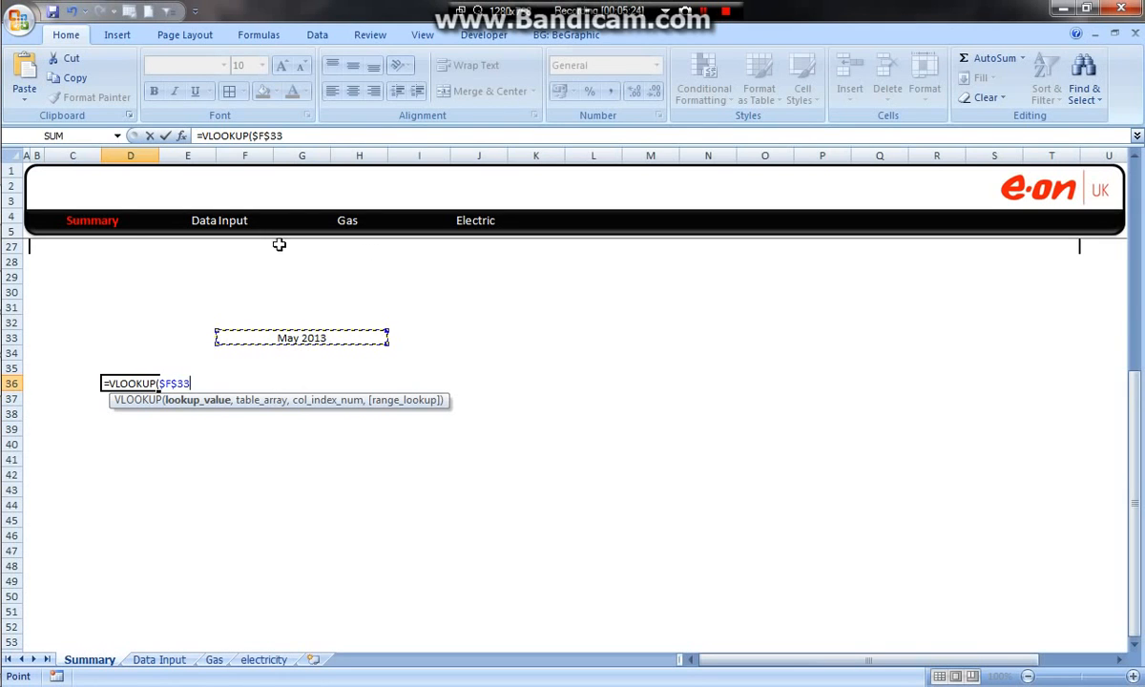
left_click(287, 135)
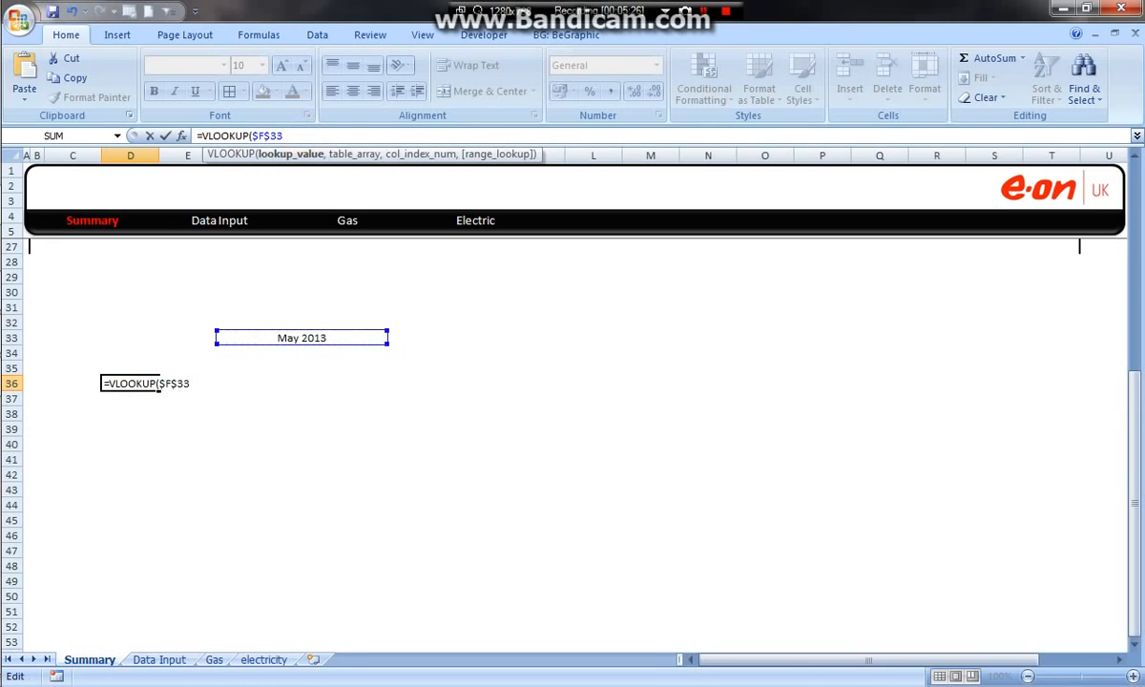
type(",")
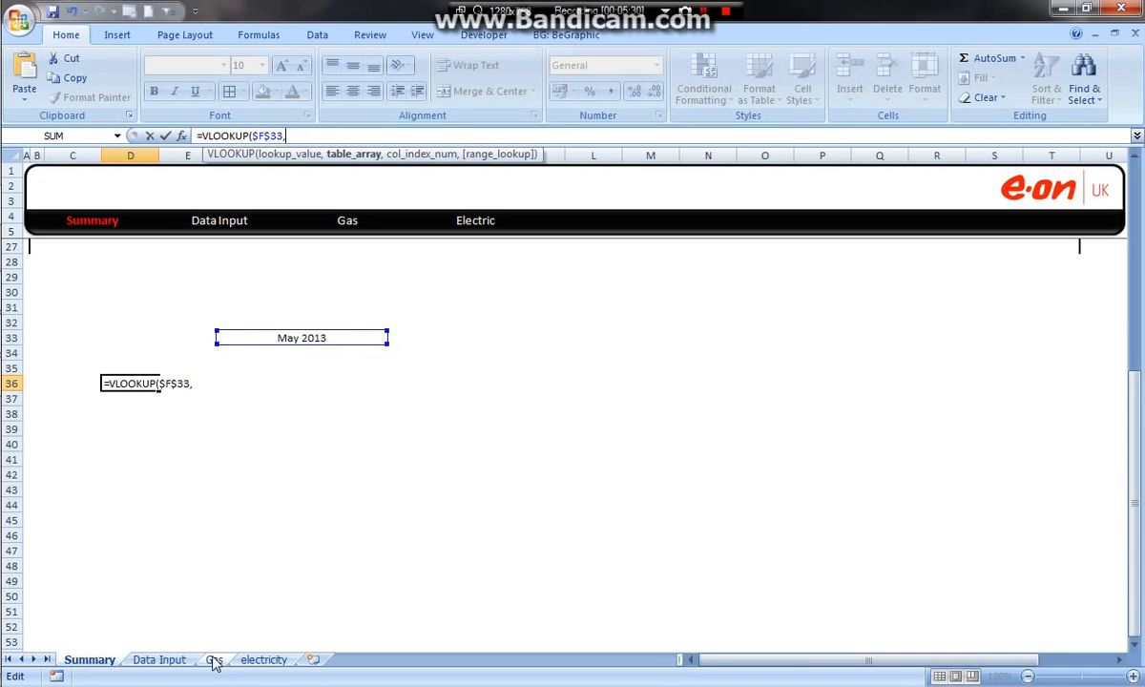
left_click(160, 660)
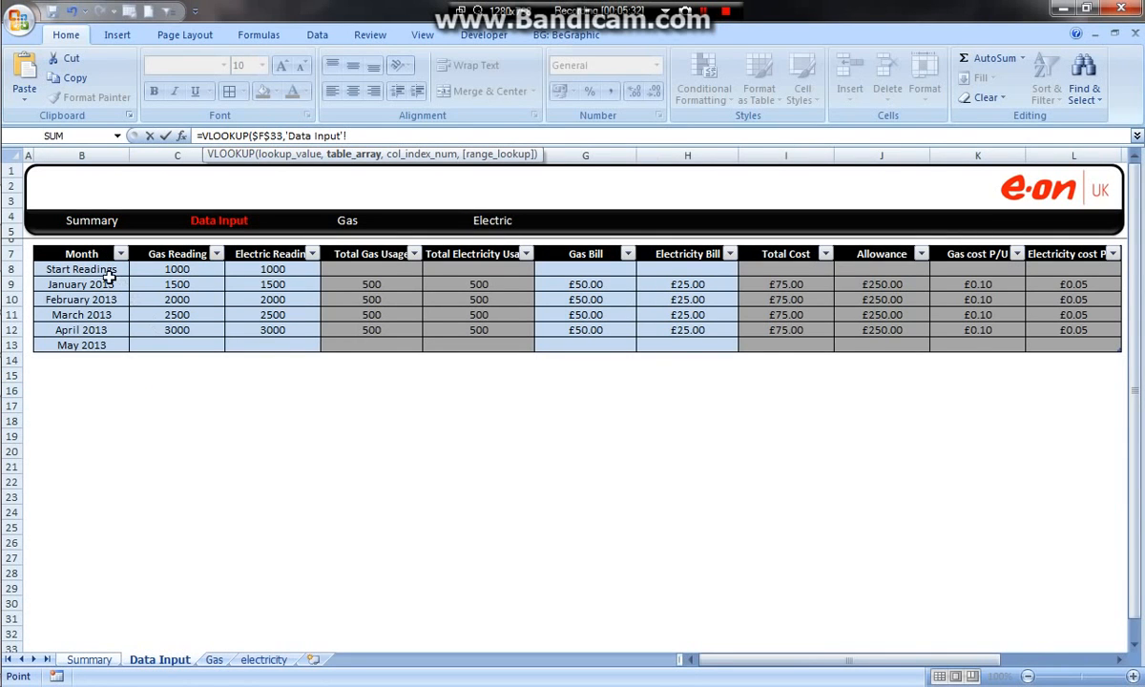
left_click_drag(69, 256, 1077, 343)
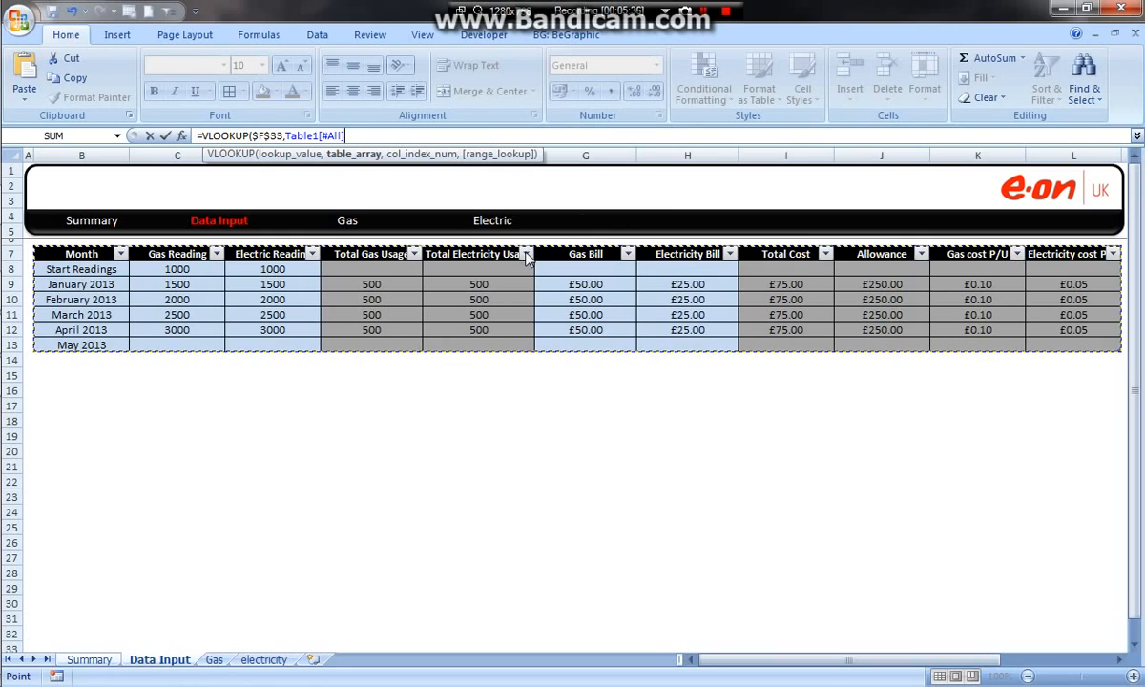
type(",8")
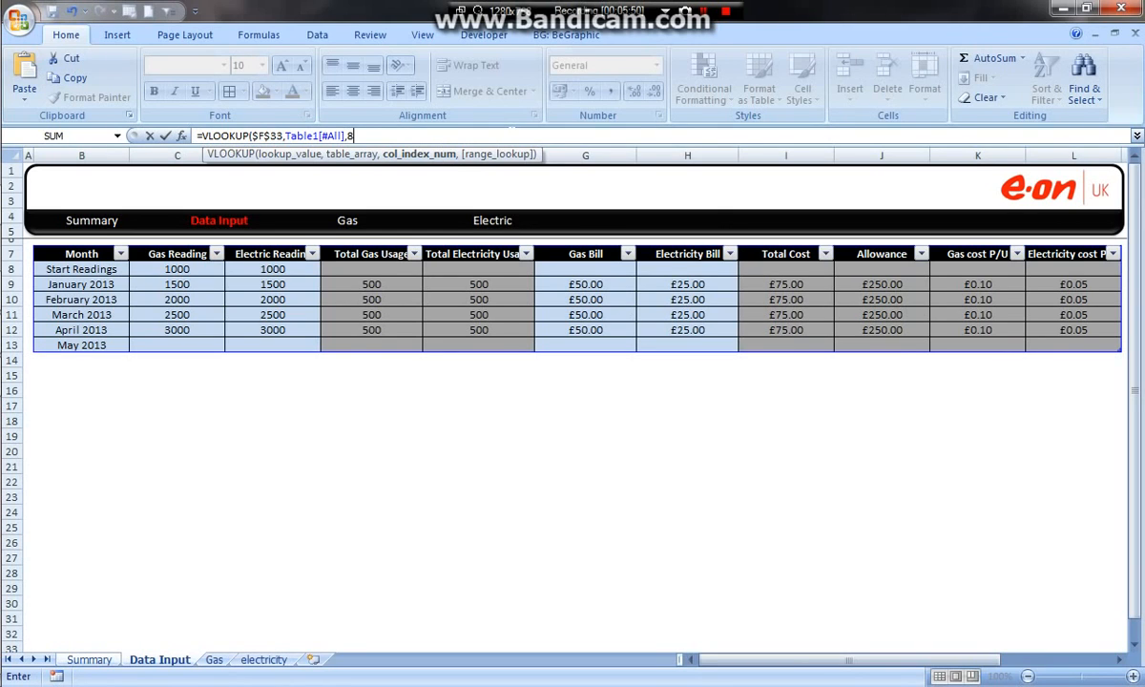
type(",")
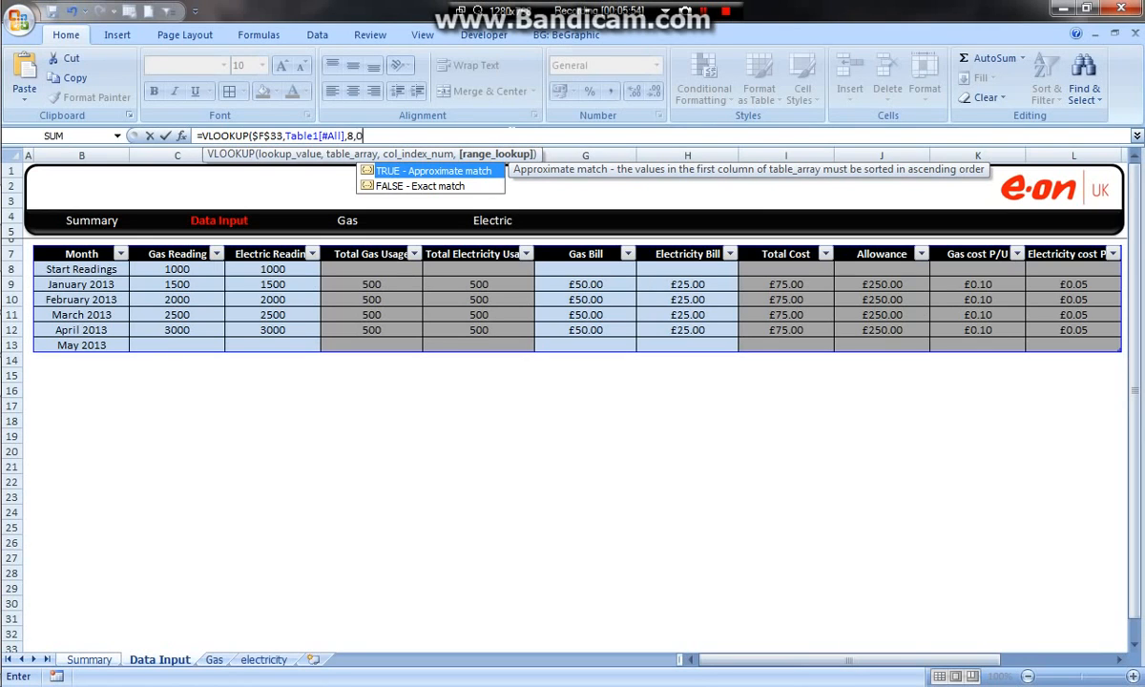
type("0)")
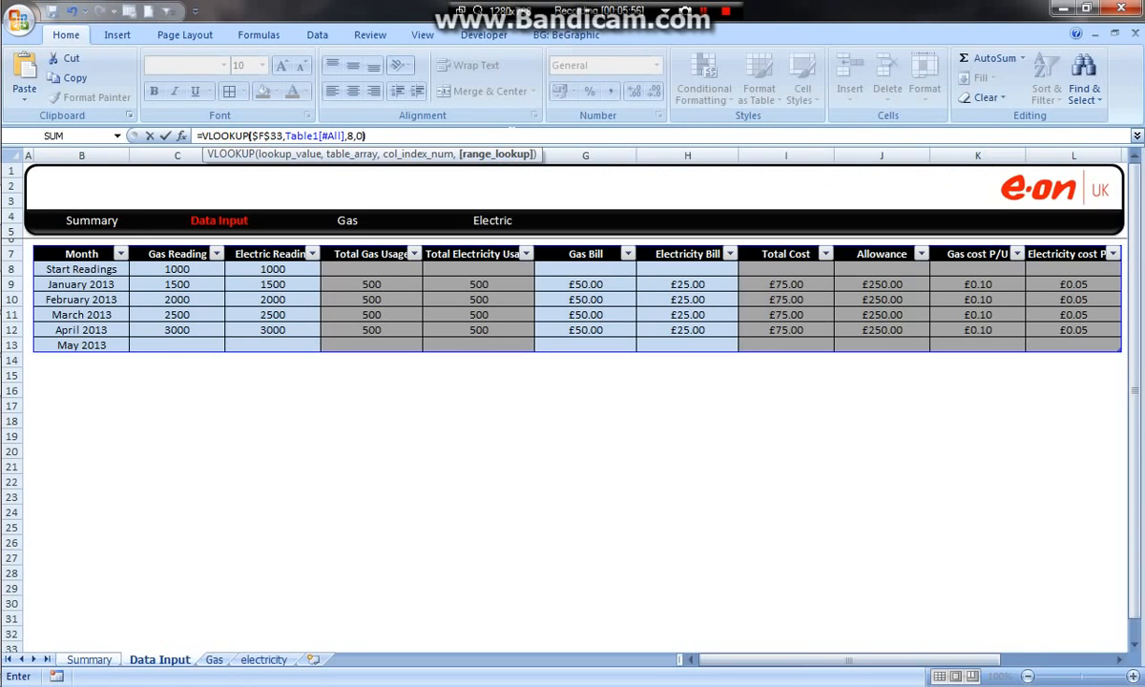
key("Return")
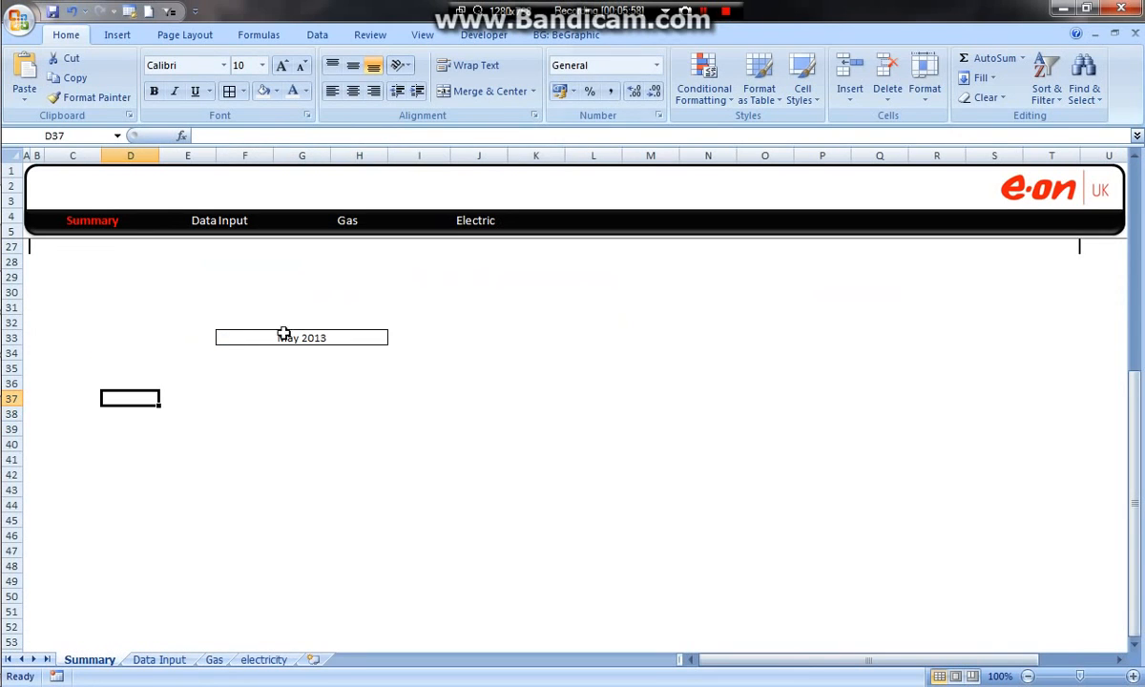
Step: Check the lookup result on the Summary sheet against the May 2013 row on the Data Input sheet
left_click_drag(128, 366, 118, 439)
left_click(133, 400)
left_click(152, 659)
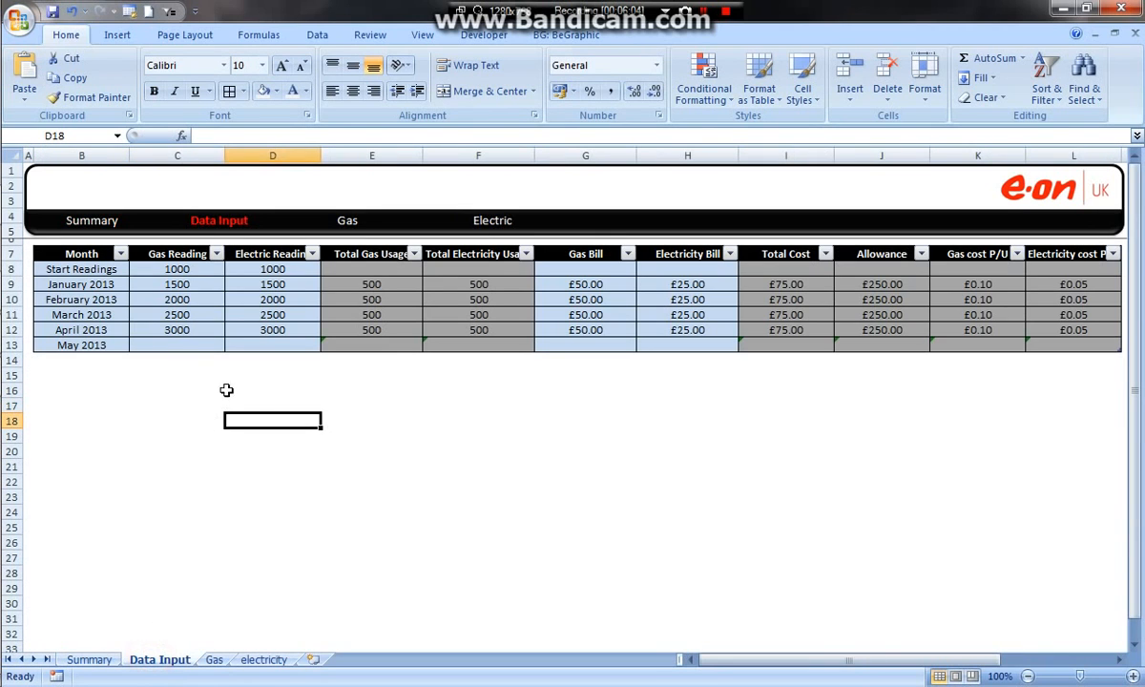
left_click_drag(91, 346, 1025, 347)
Step: Select April 2013 in the Summary sheet's date list in F33 and check the lookup in D36
left_click(91, 660)
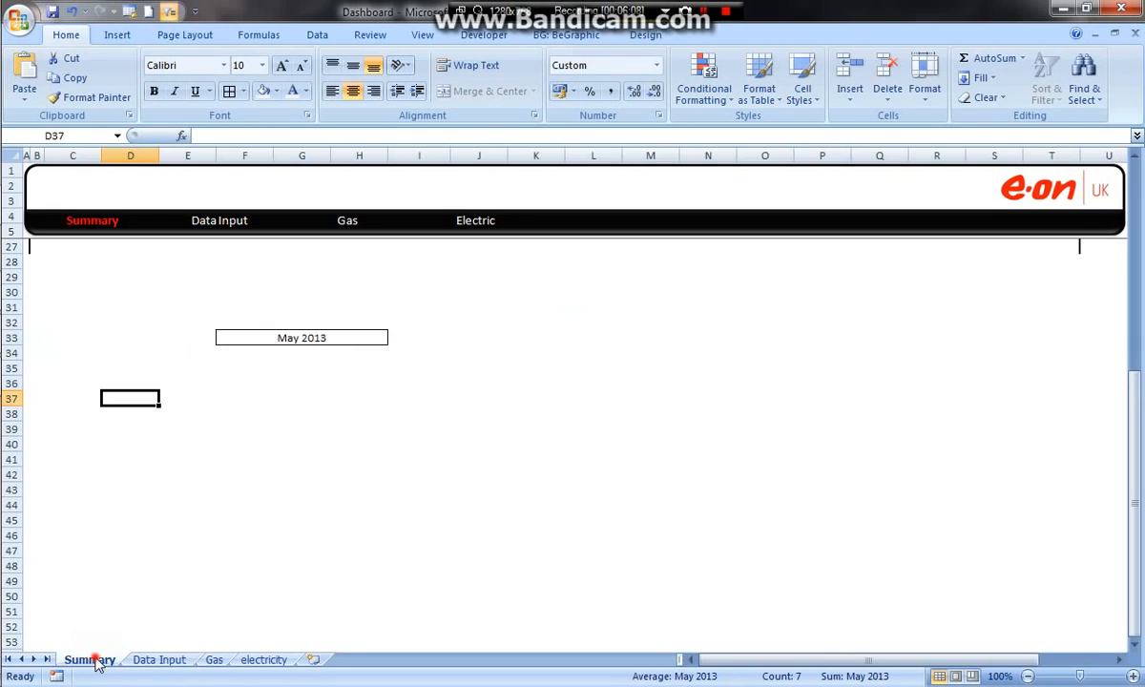
left_click(332, 338)
left_click(395, 338)
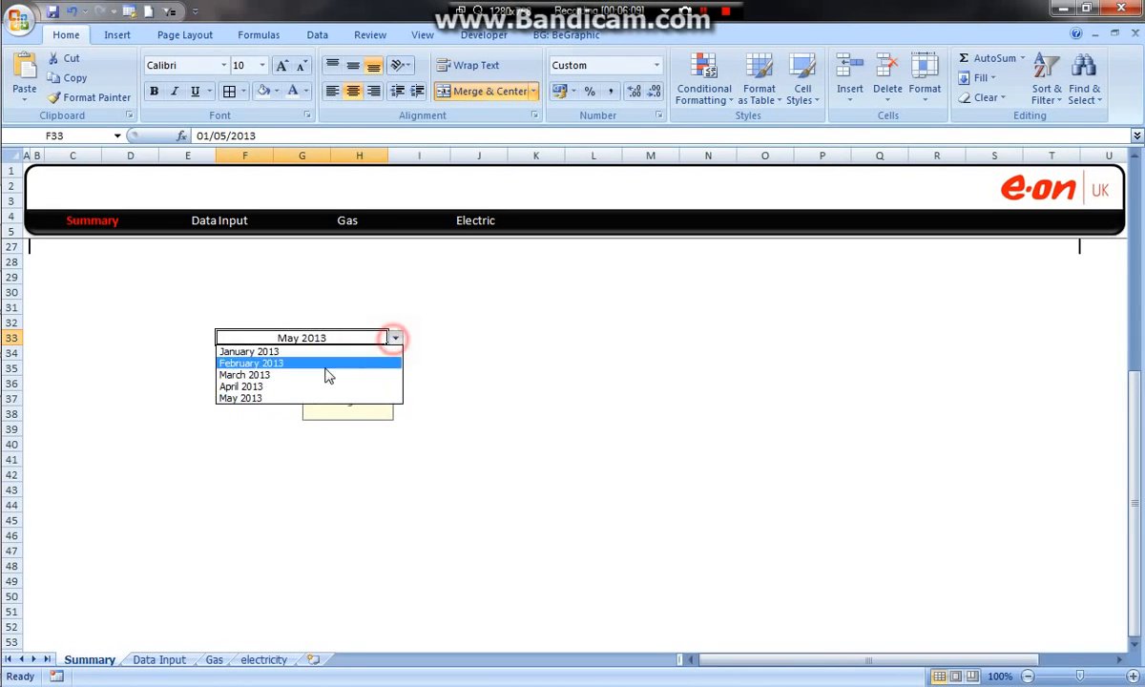
left_click(305, 387)
left_click(140, 380)
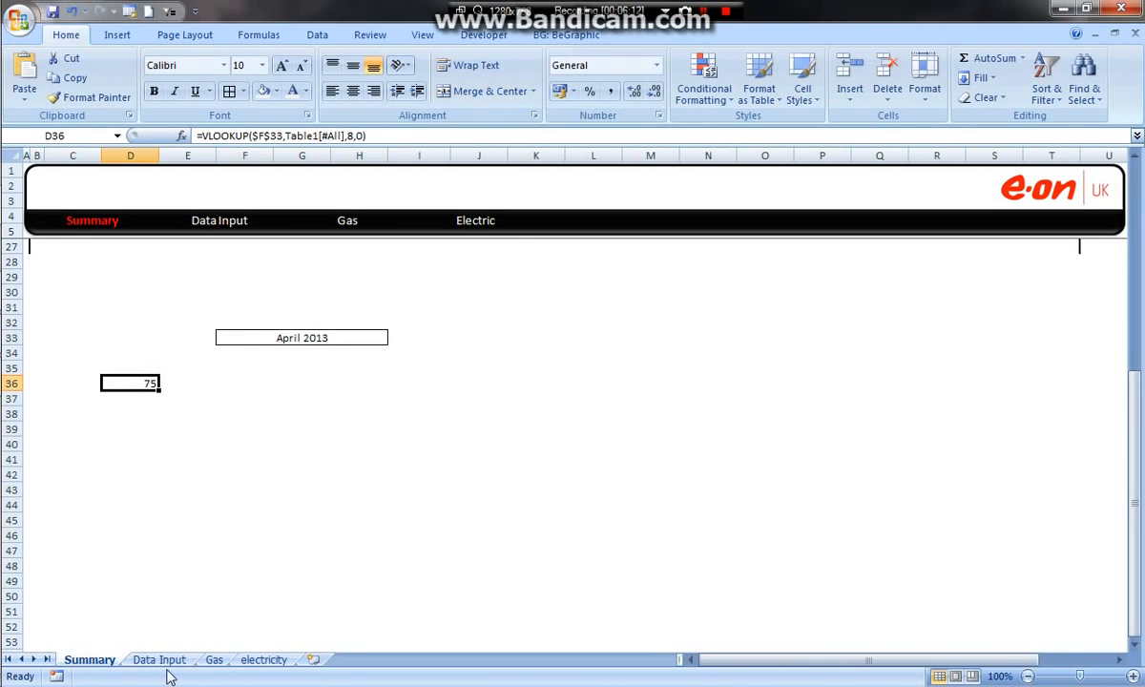
Step: Compare the lookup result in D36 with the April 2013 Total Cost on the Data Input sheet
left_click(159, 660)
left_click_drag(84, 329, 794, 323)
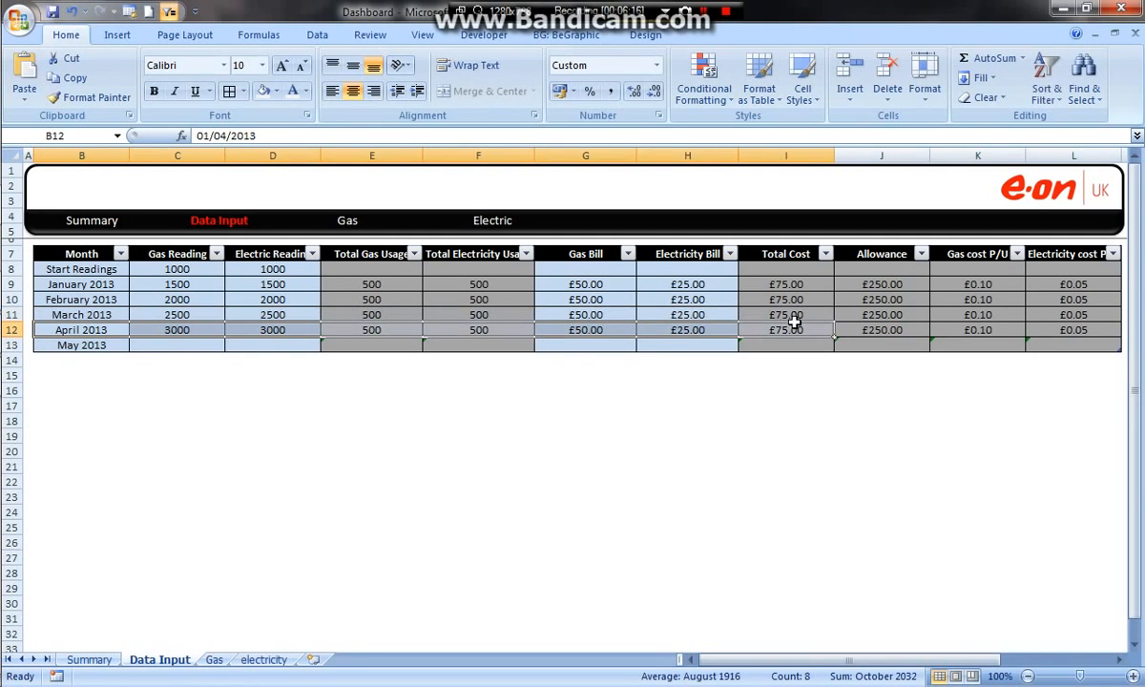
left_click(91, 659)
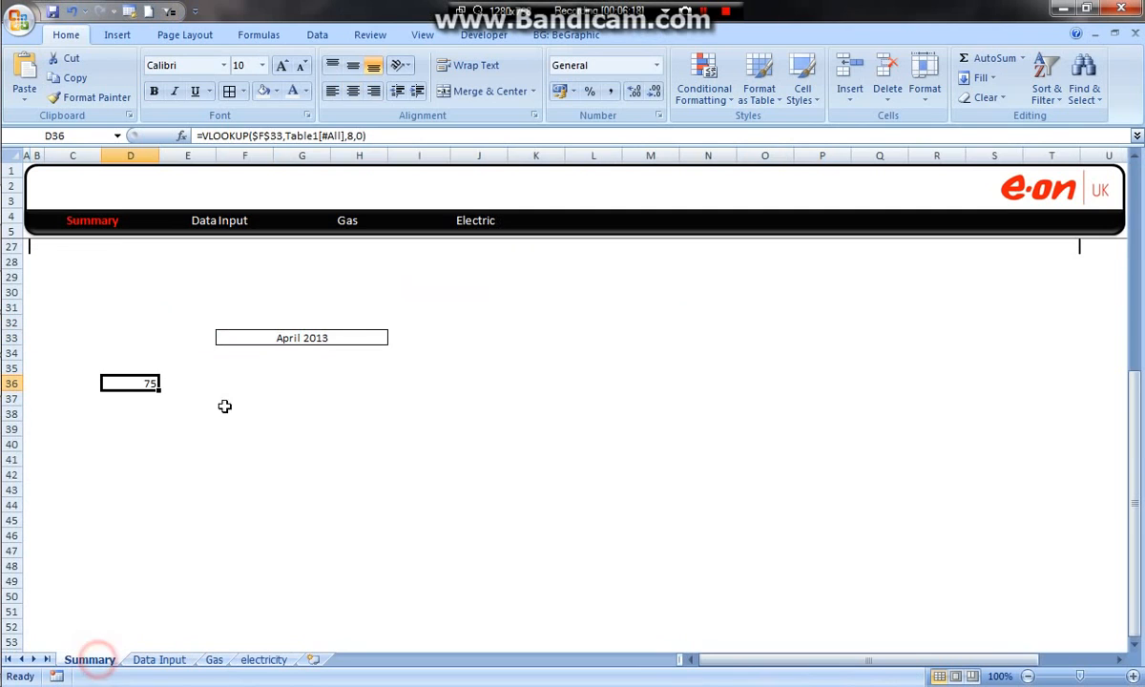
Step: Apply light blue data bars as conditional formatting to the merged cell C41:H43 on the Summary sheet
left_click(244, 444)
left_click(261, 480)
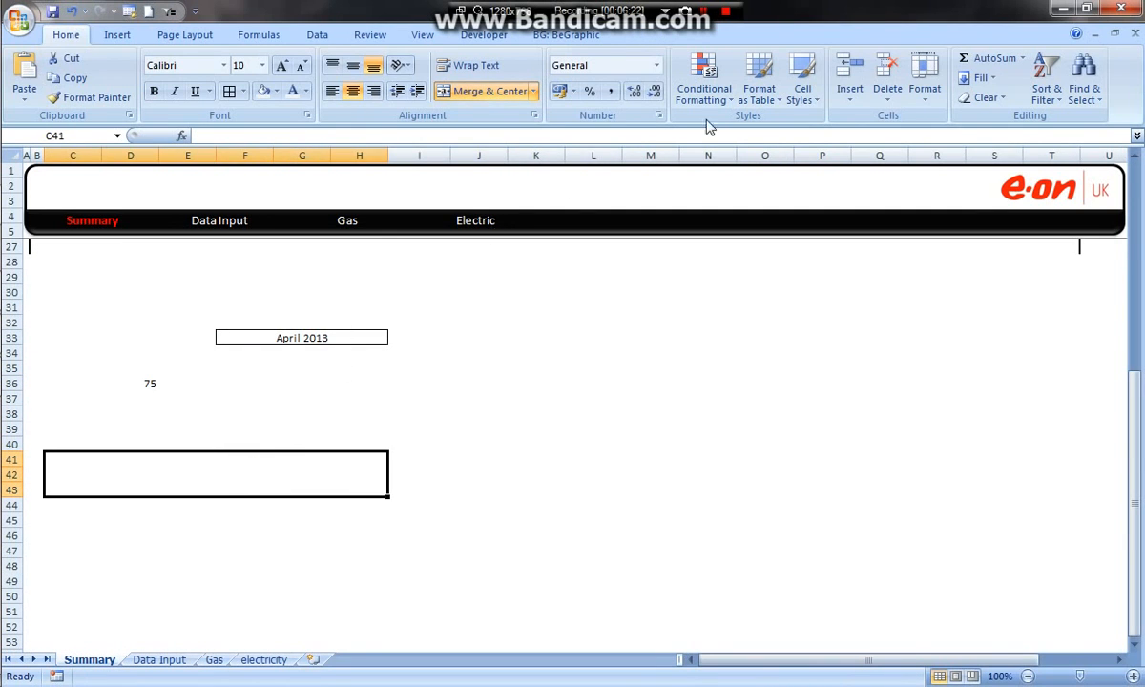
left_click(315, 470)
left_click(704, 88)
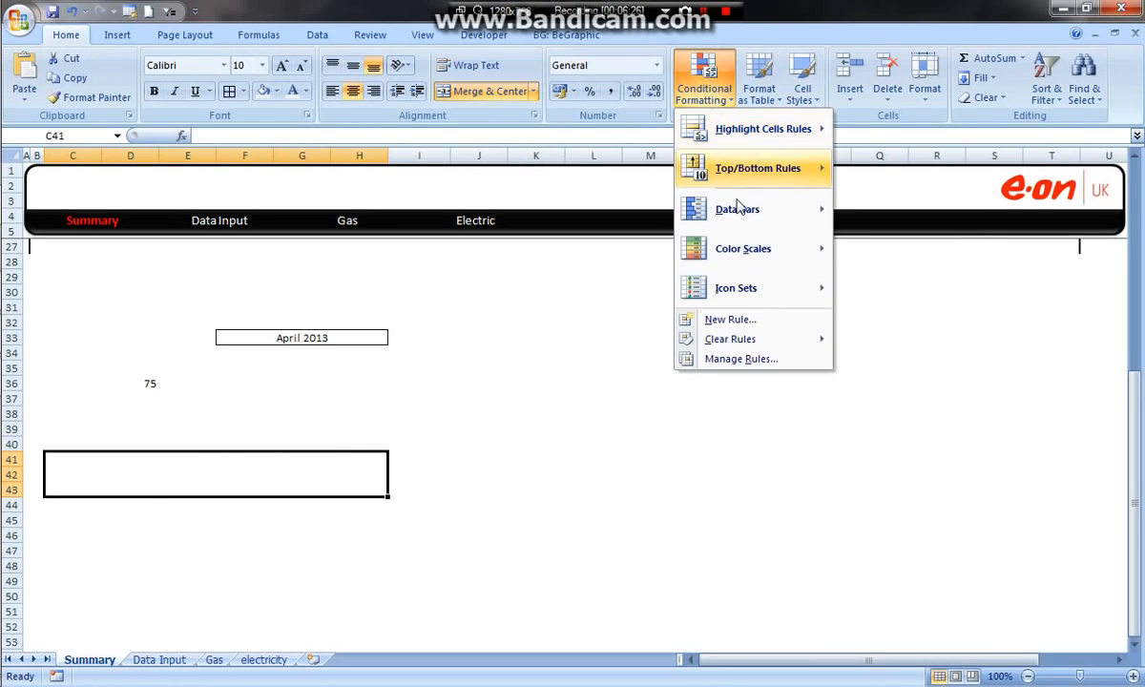
mouse_move(741, 212)
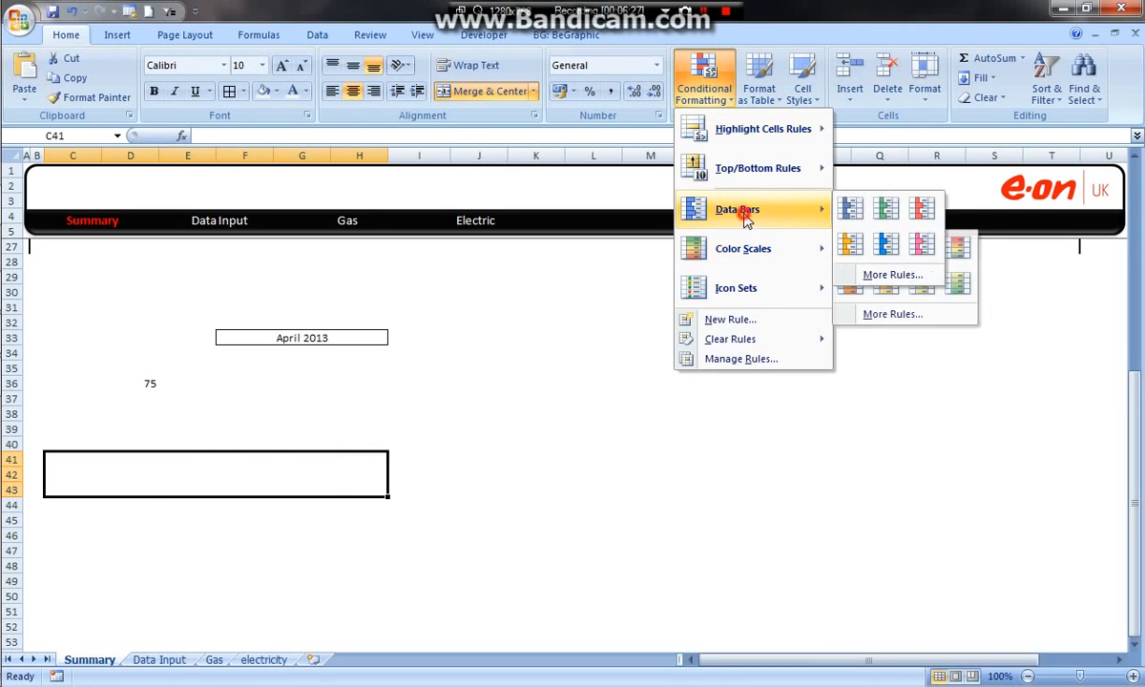
left_click(885, 244)
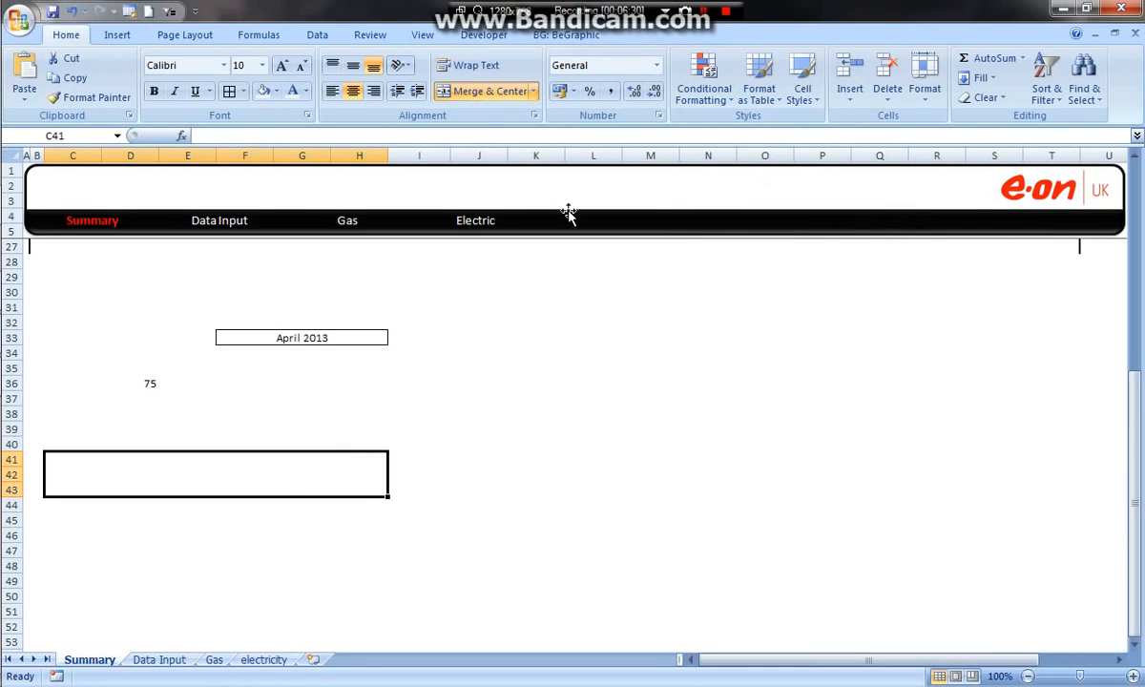
Step: Edit the data bar rule on C41:H43 so the shortest bar is Number 0 and the longest bar is Number 250
left_click(704, 88)
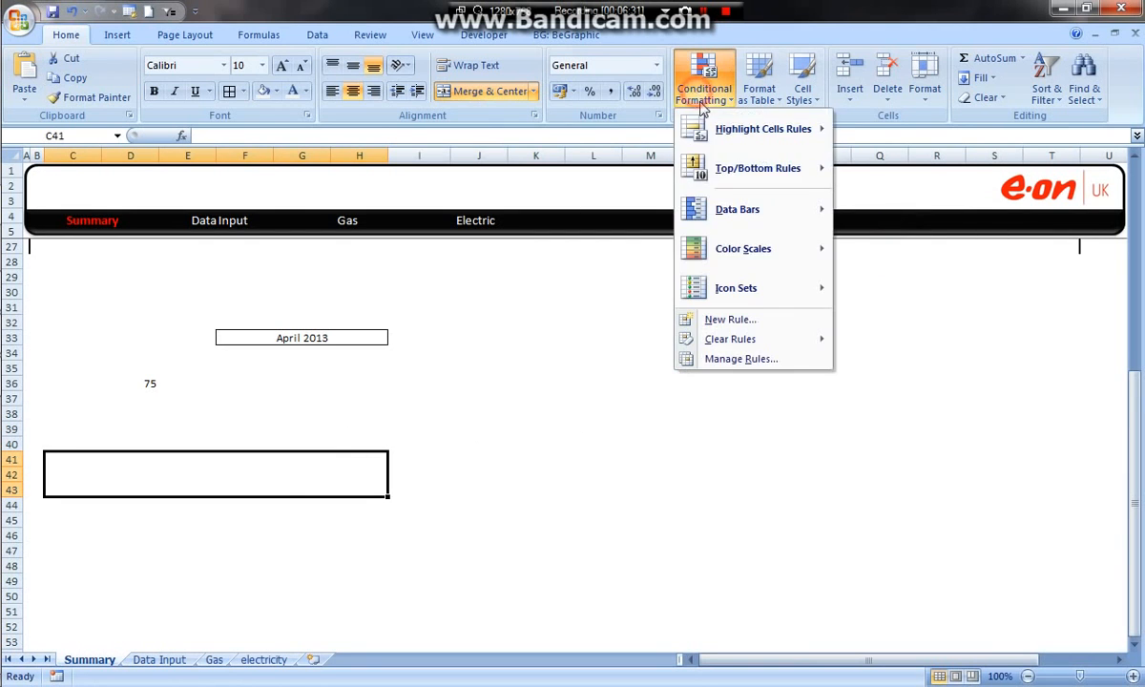
left_click(742, 360)
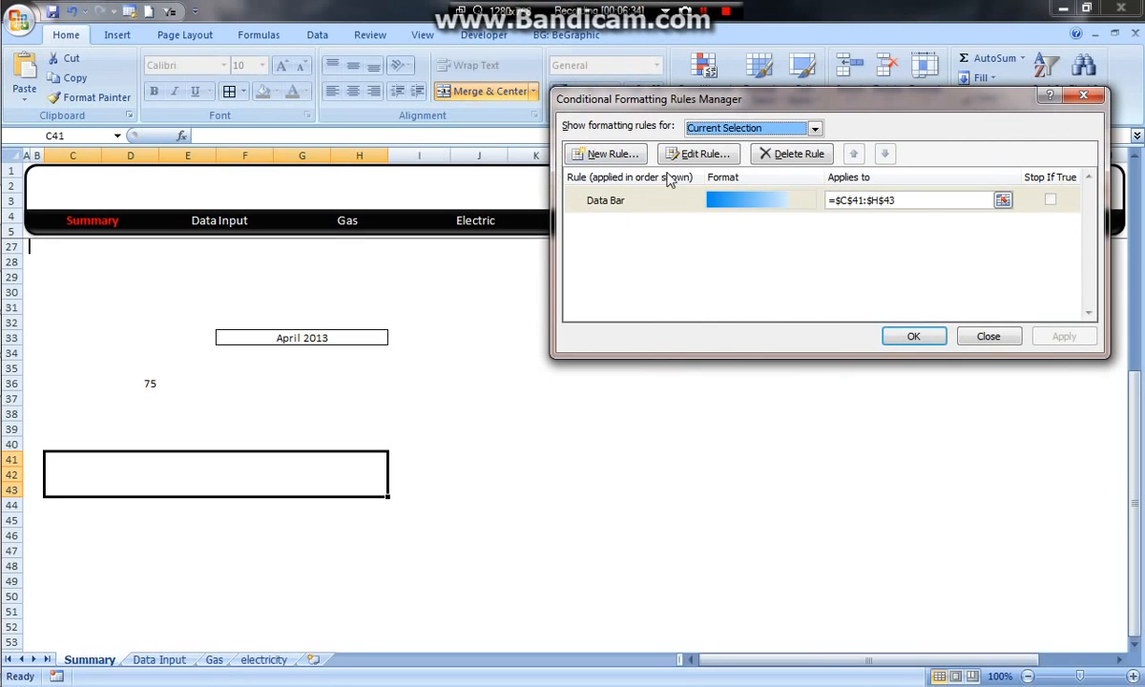
left_click(684, 156)
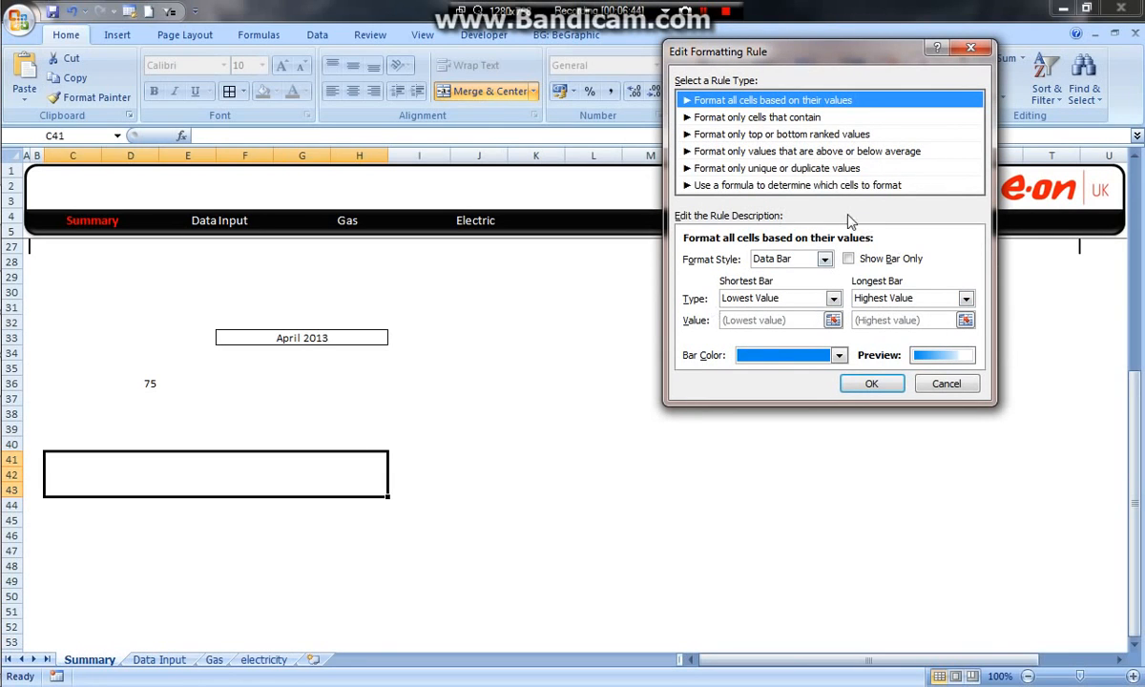
left_click(833, 299)
left_click(764, 326)
left_click(966, 299)
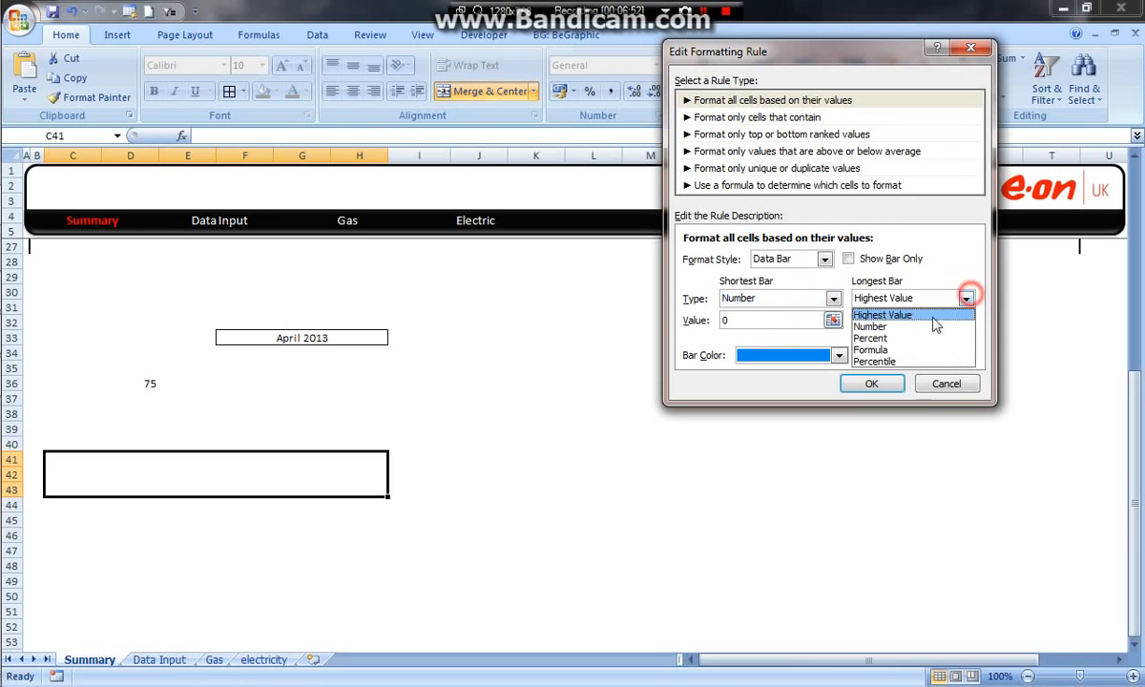
left_click(893, 326)
left_click(795, 322)
left_click(894, 320)
double_click(900, 320)
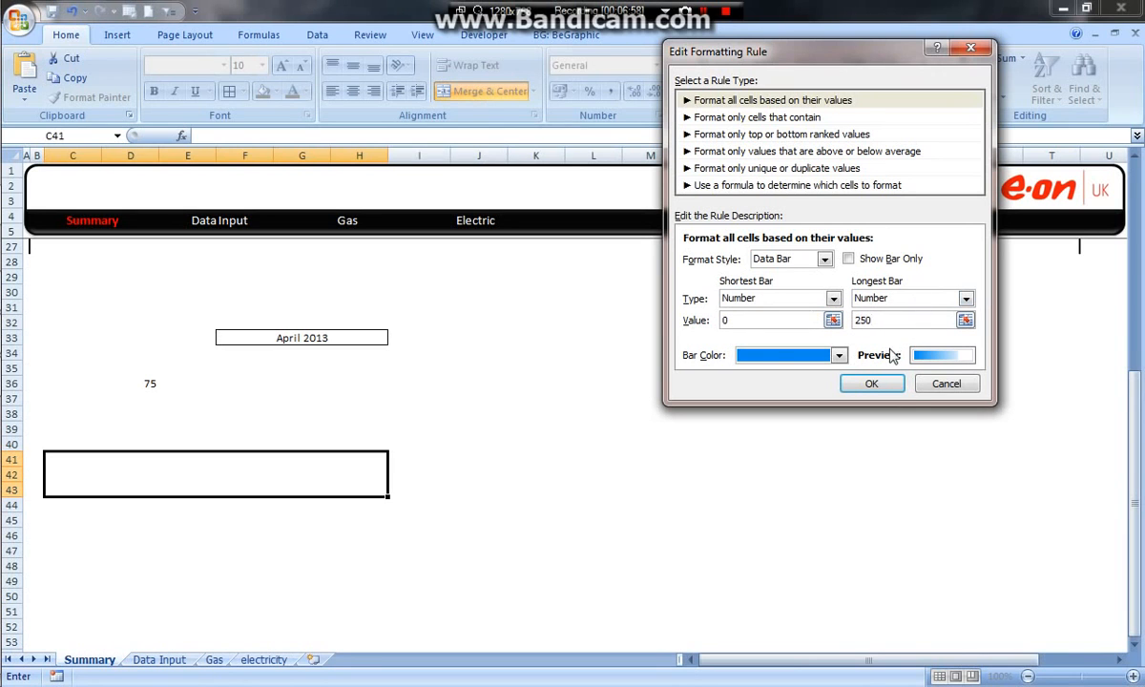
left_click(872, 382)
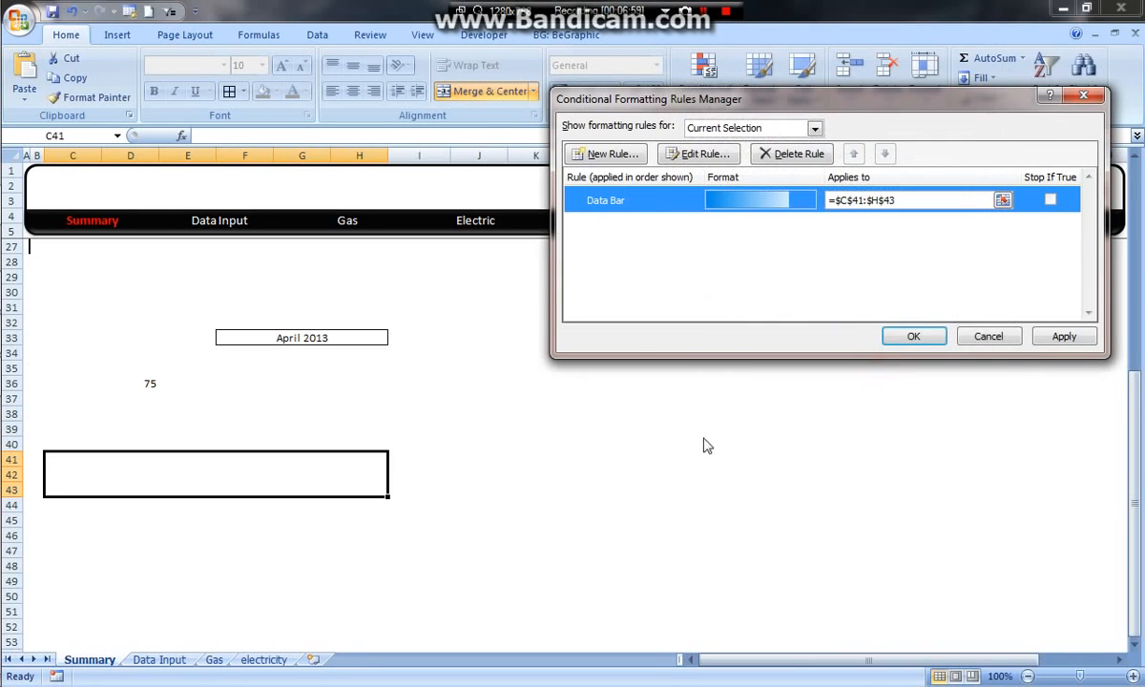
left_click(914, 338)
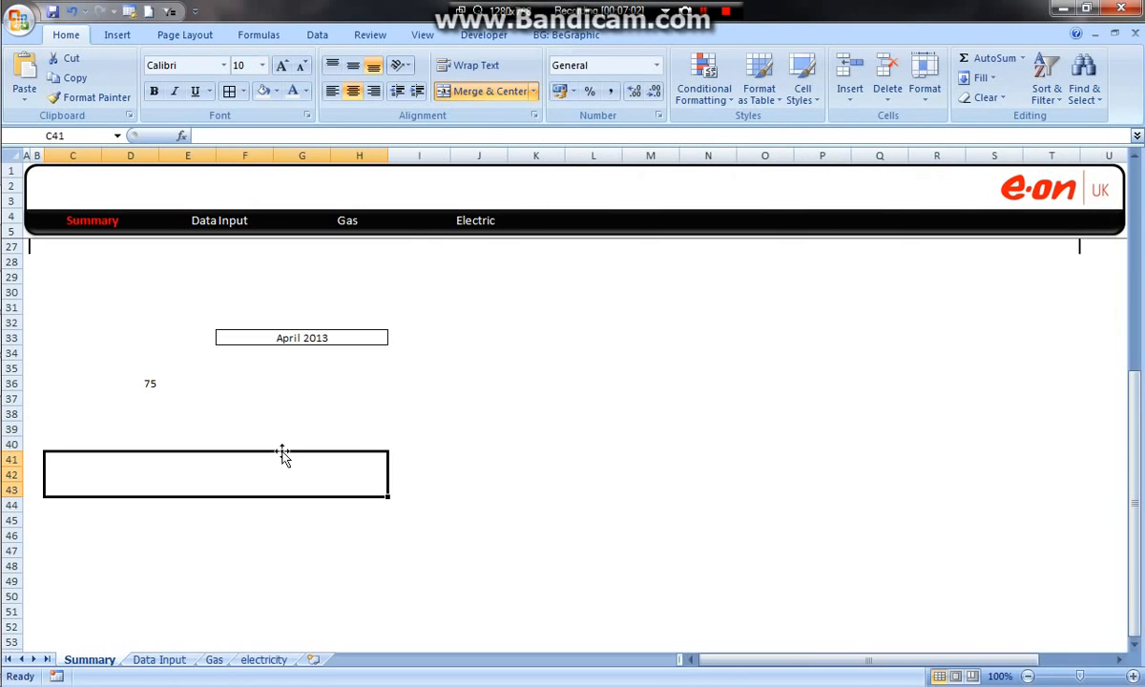
Step: Link the merged cell C41:H43 to the lookup result with the formula =D36
type("=")
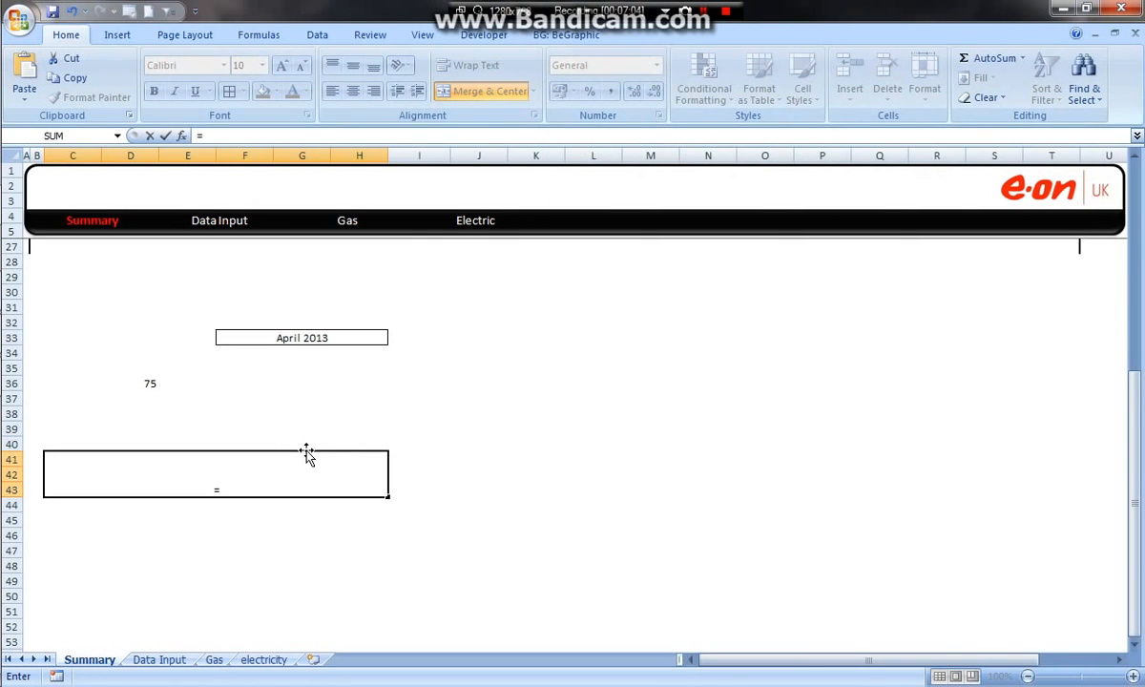
left_click(148, 384)
key("Return")
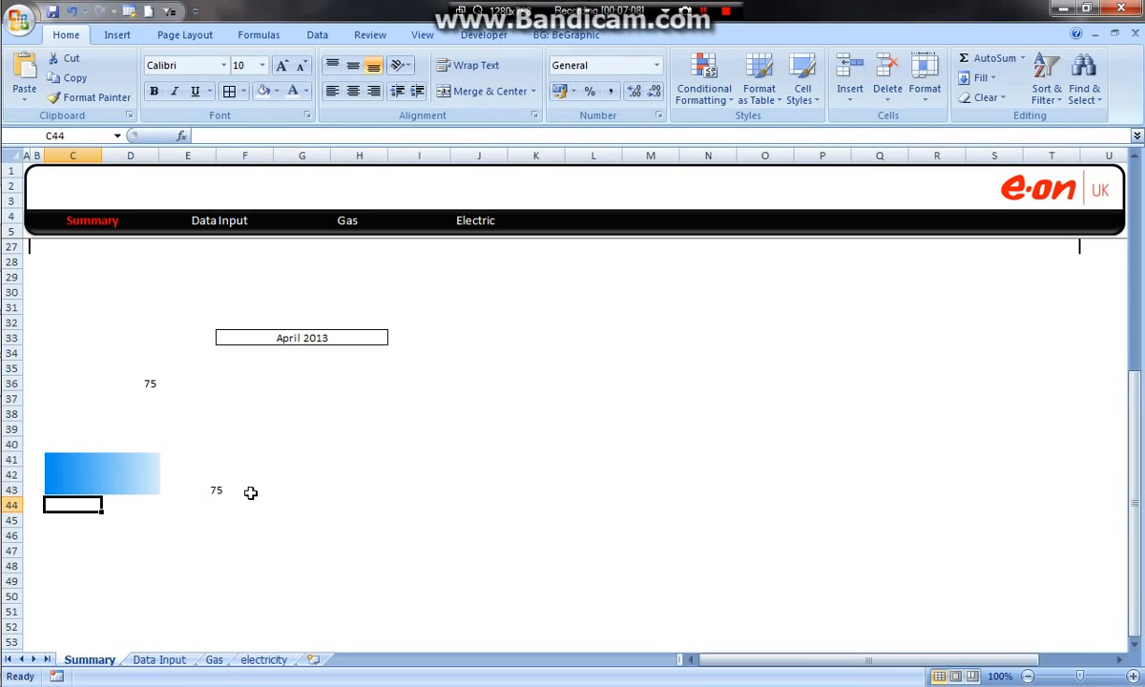
Step: Outline the data bar cell C41:H43 with an outside border and fill its background with medium grey
left_click(237, 467)
left_click(231, 91)
left_click(531, 389)
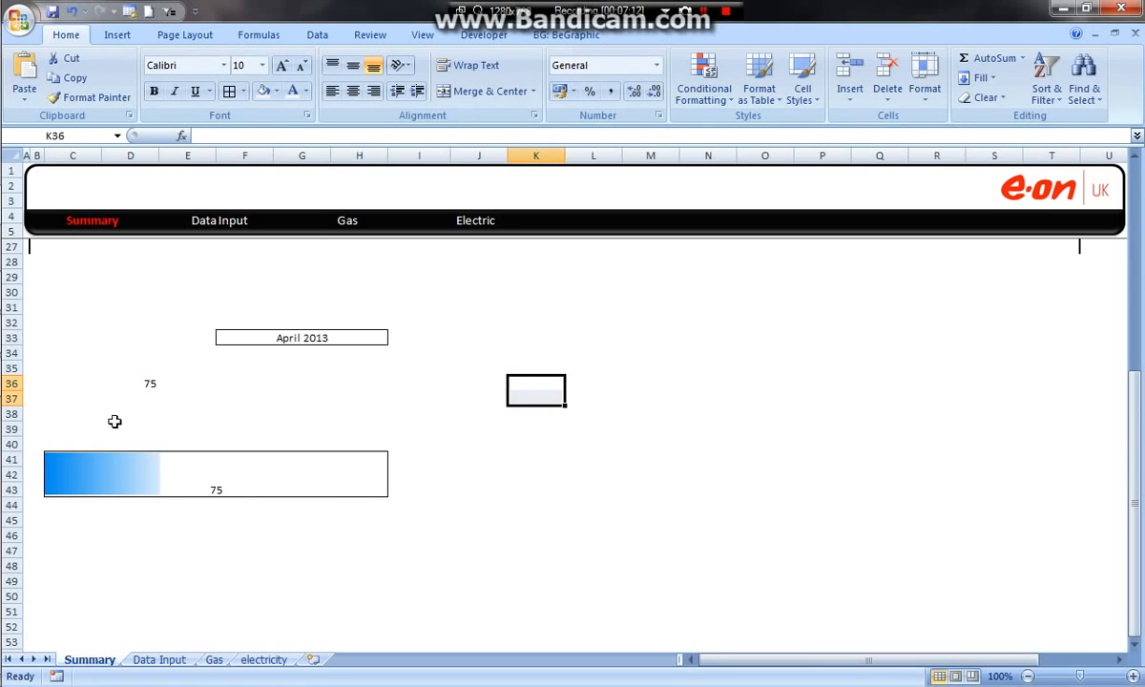
left_click(319, 460)
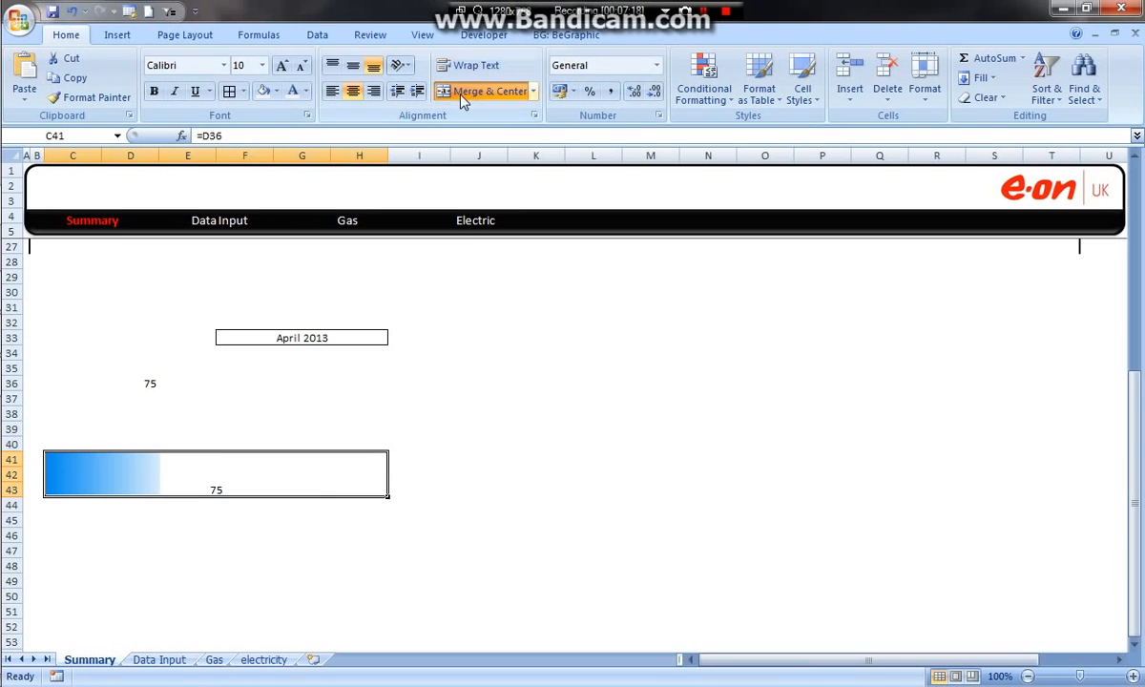
left_click(277, 92)
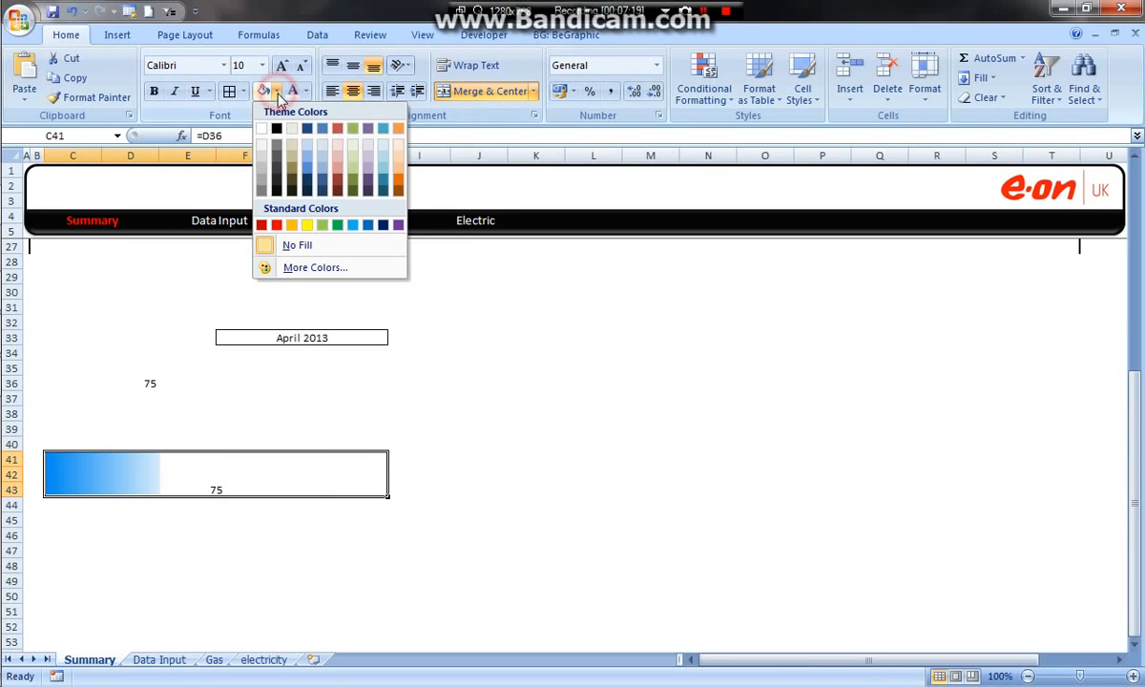
left_click(262, 175)
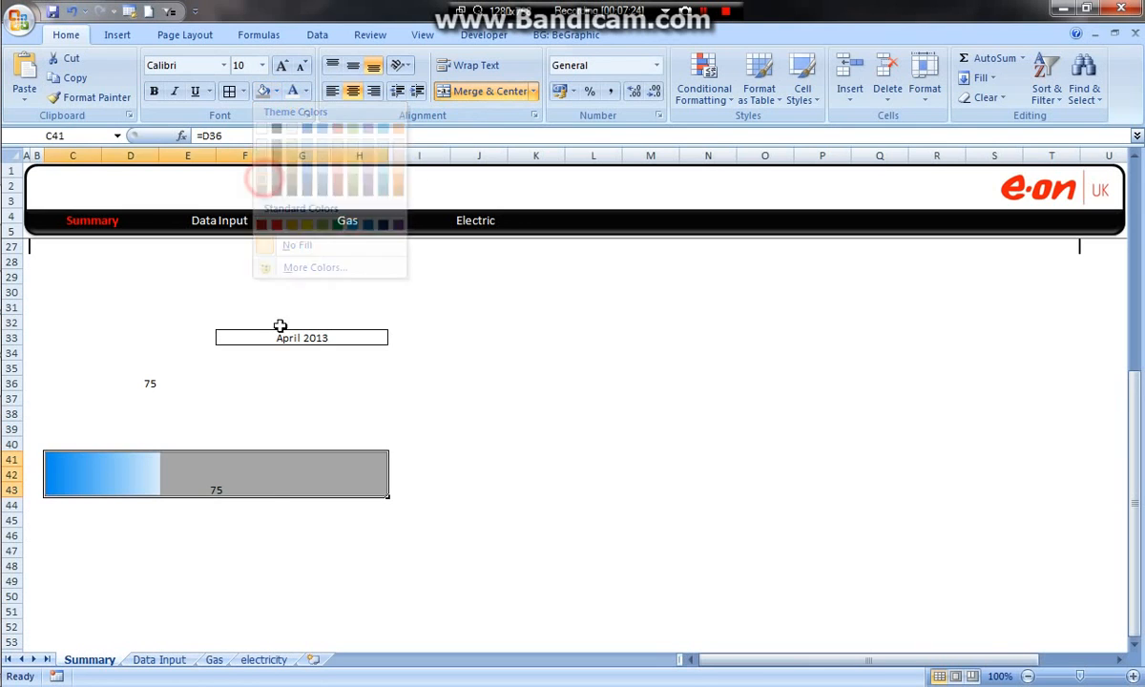
left_click(705, 86)
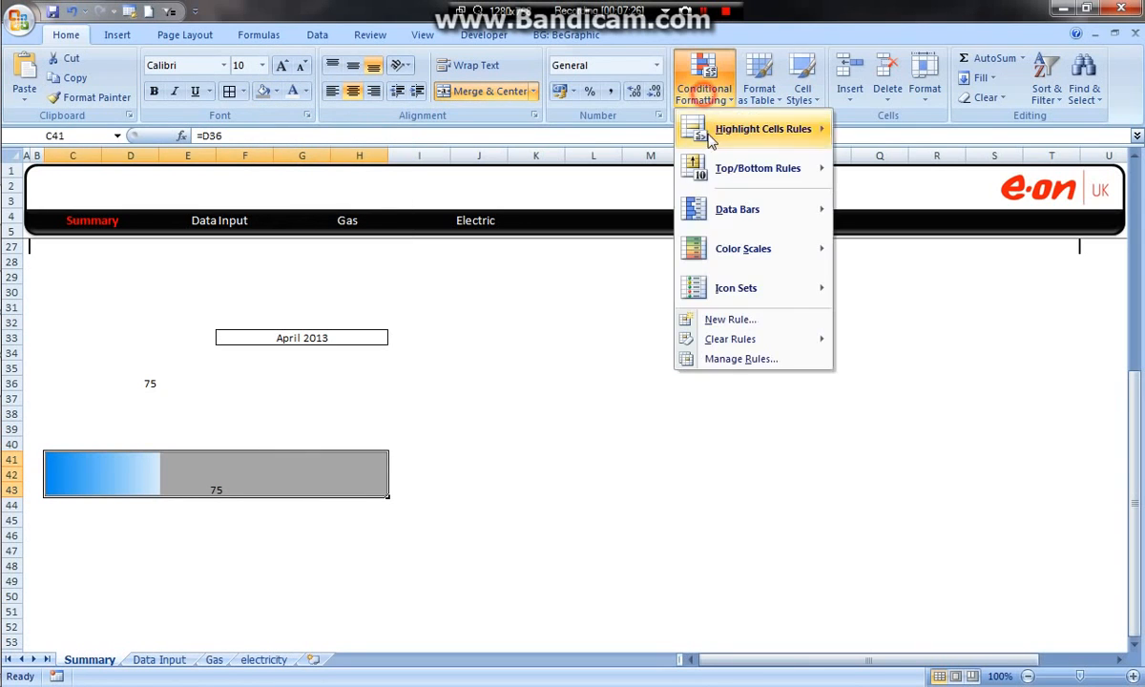
left_click(741, 359)
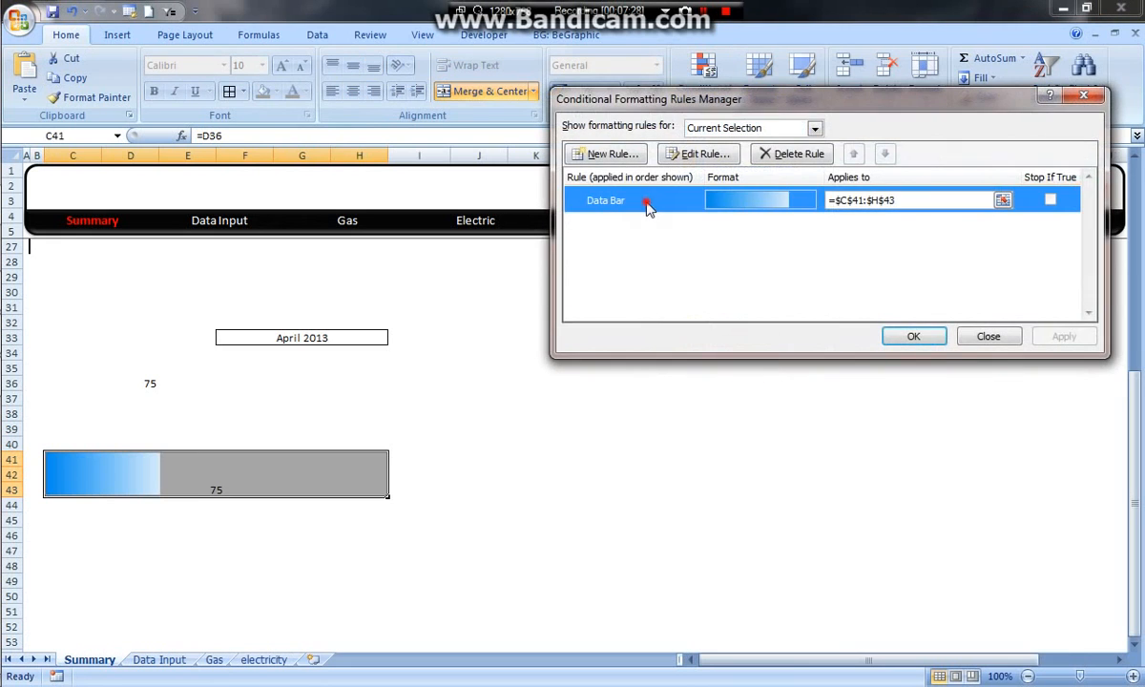
left_click(710, 159)
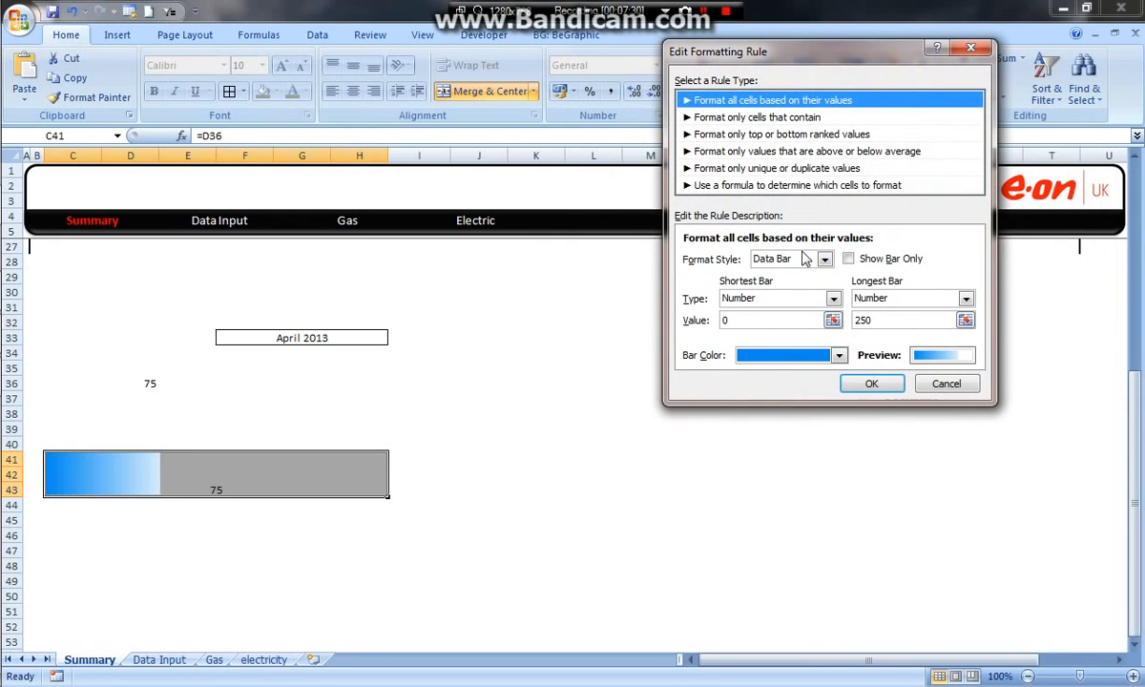
left_click(848, 259)
left_click(847, 260)
left_click(948, 385)
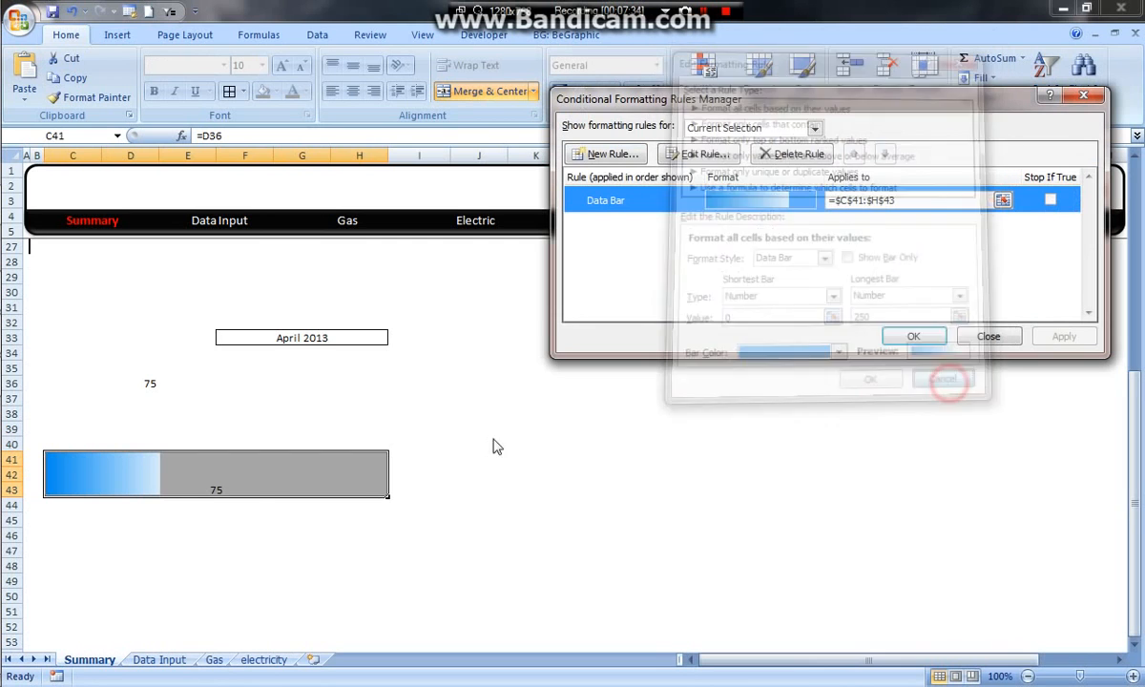
left_click(981, 344)
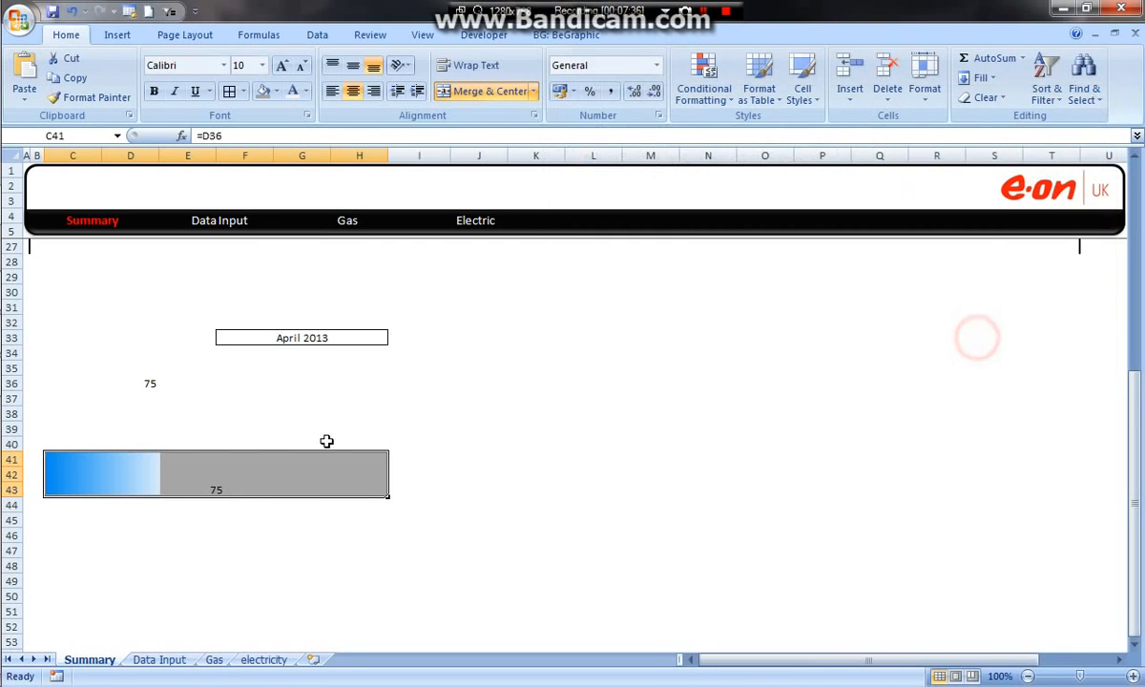
Step: Format the value in C41:H43 as middle-aligned, 16 pt text in the pound Accounting number format
left_click(352, 69)
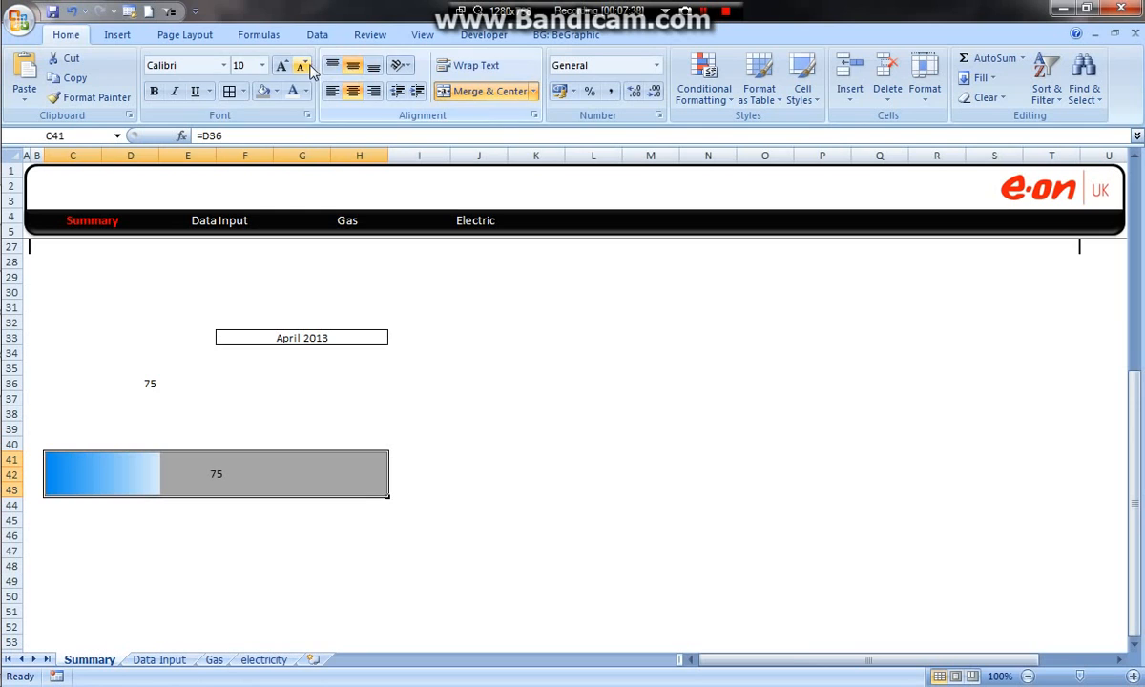
left_click(280, 68)
left_click(280, 69)
left_click(279, 68)
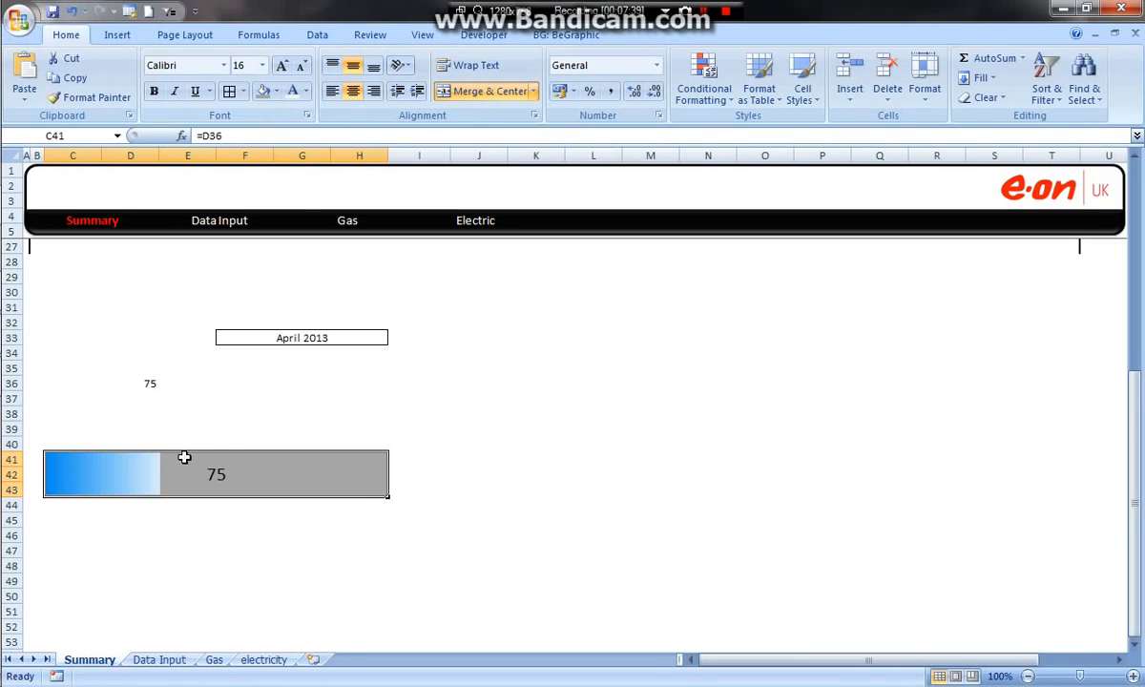
left_click(561, 92)
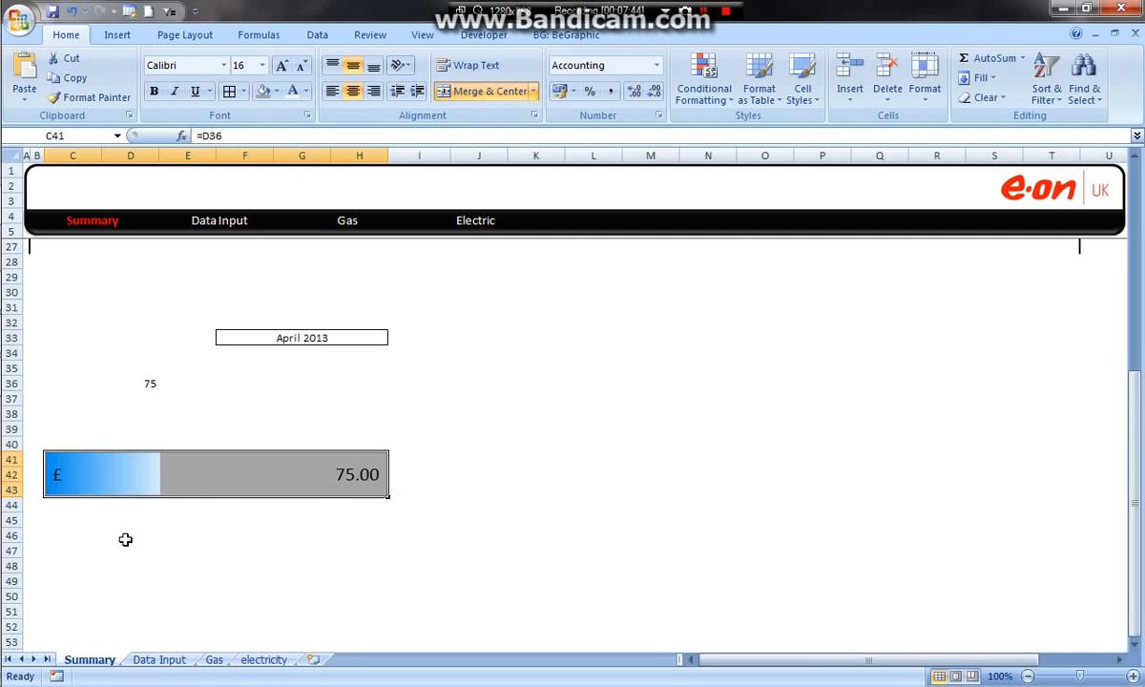
left_click(179, 534)
left_click(218, 460)
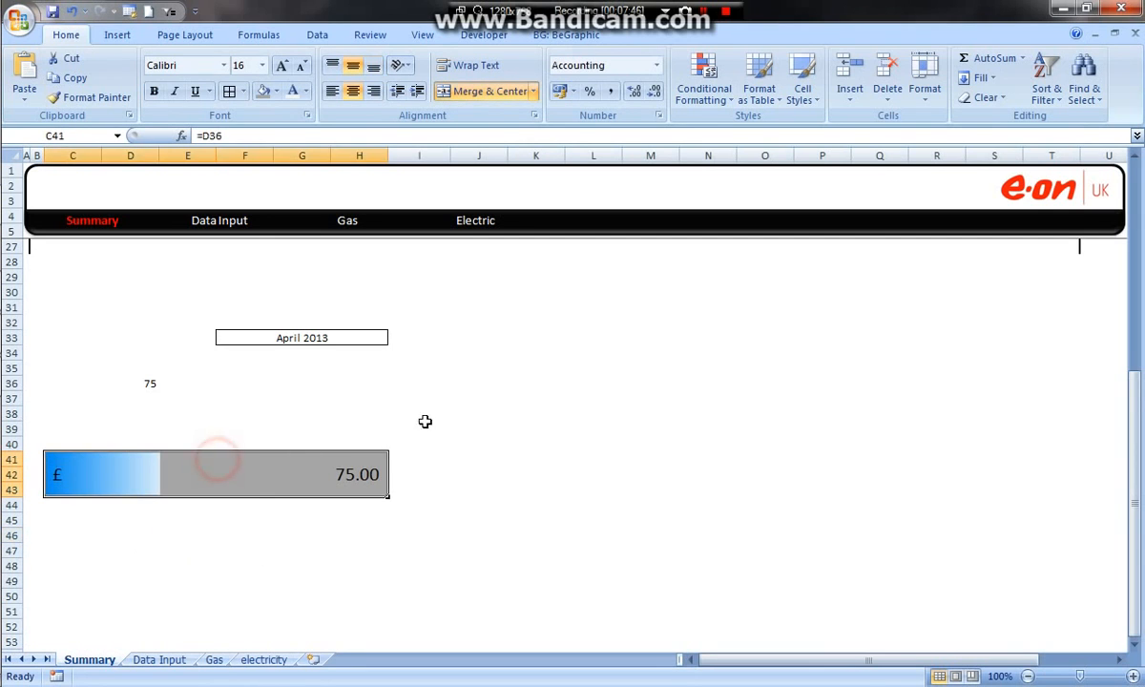
Step: Reduce the height of row 40 to a thin gap and apply a bottom double border to C39:H39
left_click(57, 429)
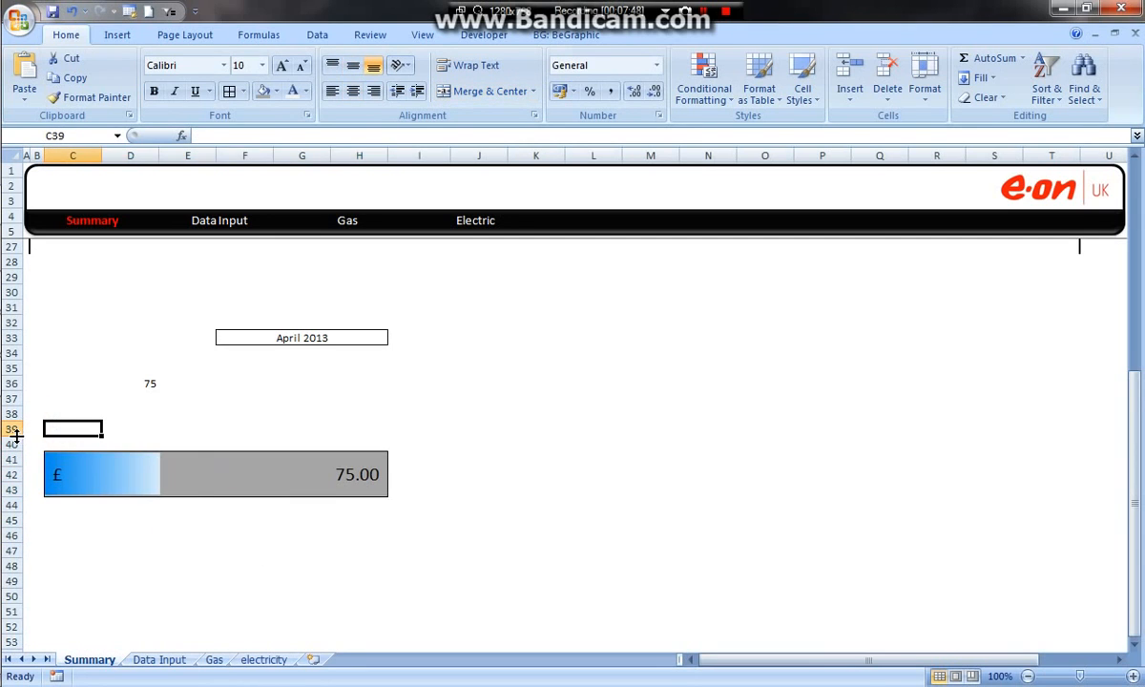
left_click_drag(15, 451, 358, 424)
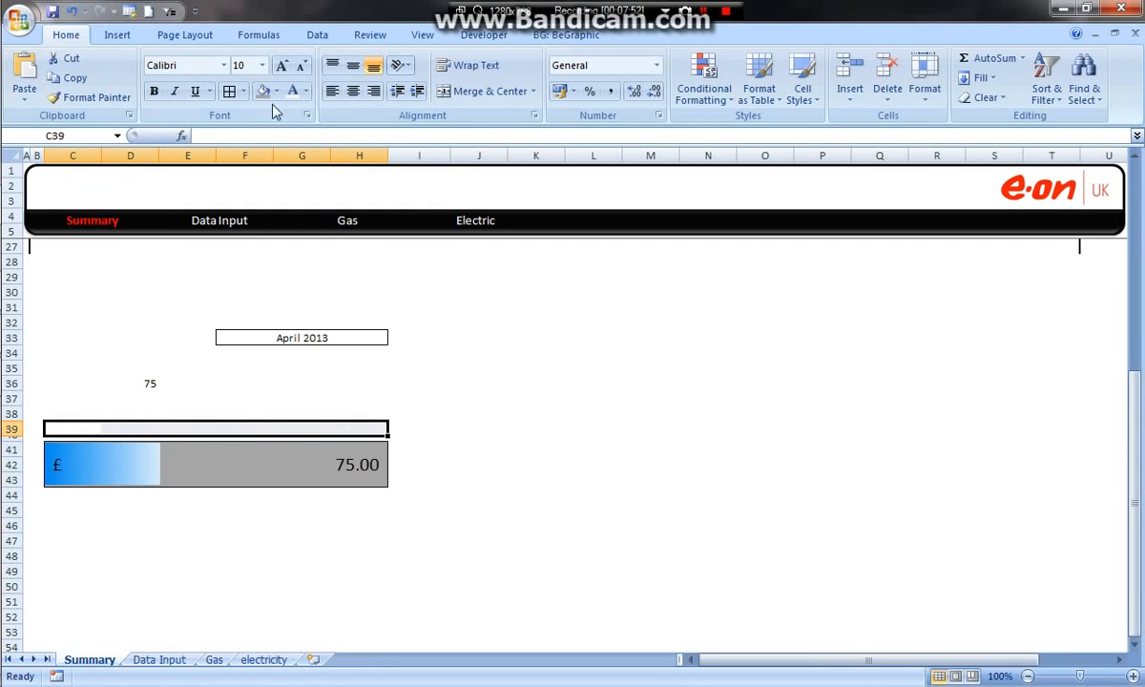
left_click(244, 92)
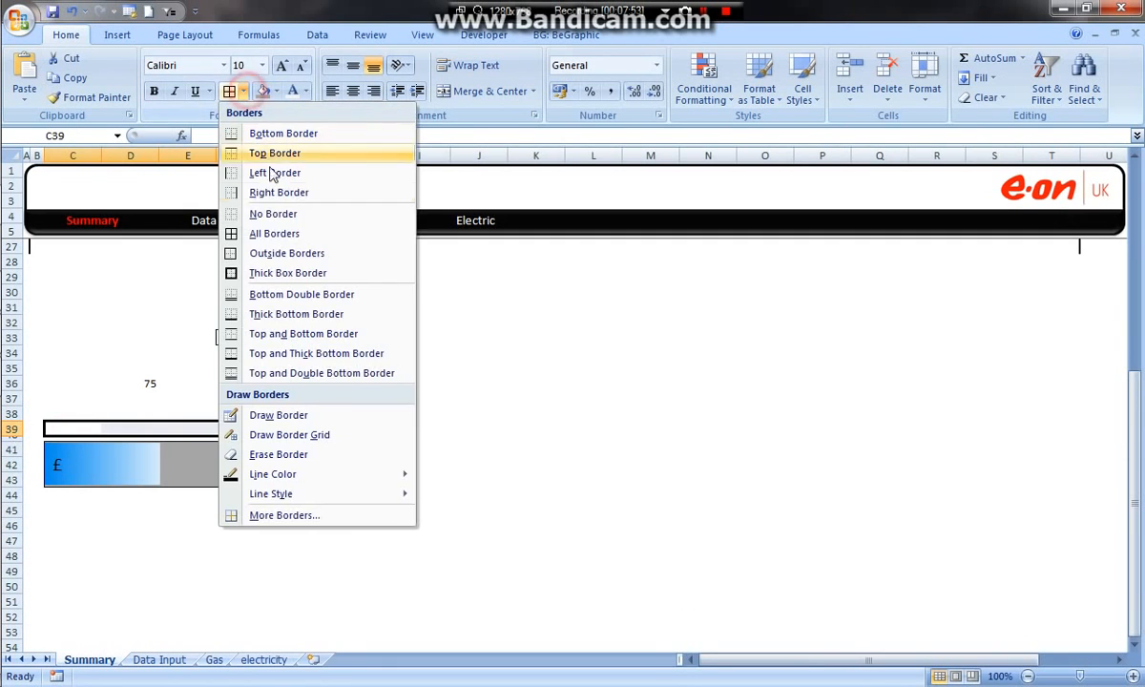
left_click(263, 294)
left_click(346, 401)
Step: Merge and centre C39:H39 and enter the title "Alloted allowence Bar", checking the wording in the finished dashboard workbook
left_click_drag(84, 426, 360, 427)
left_click(489, 92)
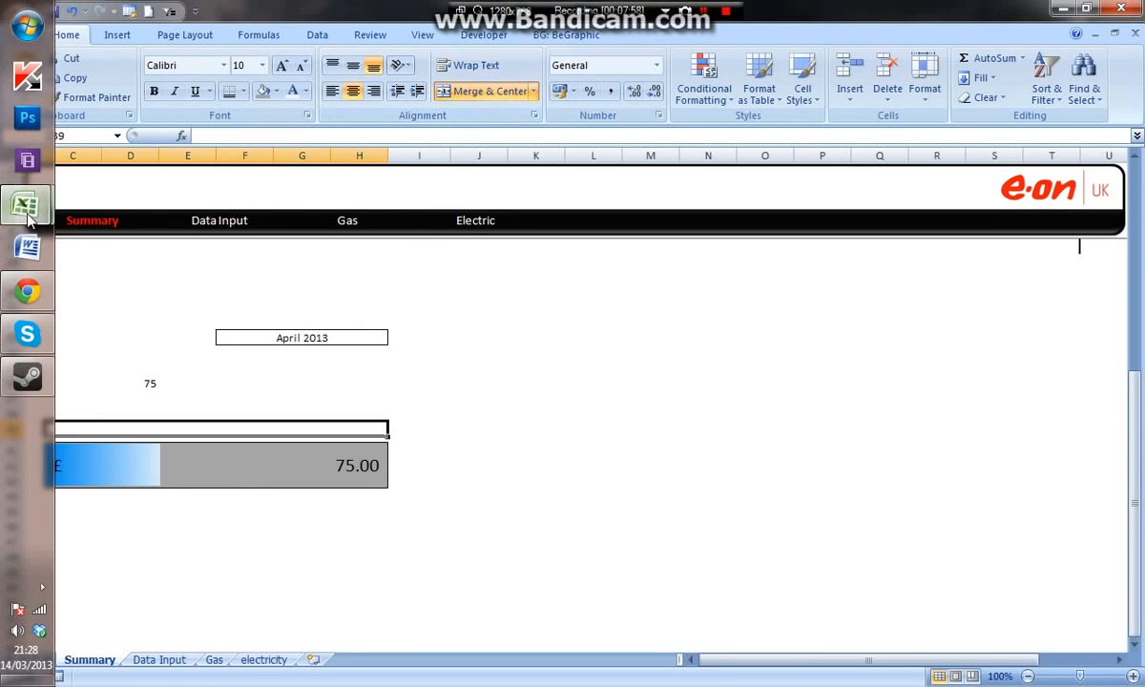
mouse_move(26, 205)
left_click(159, 246)
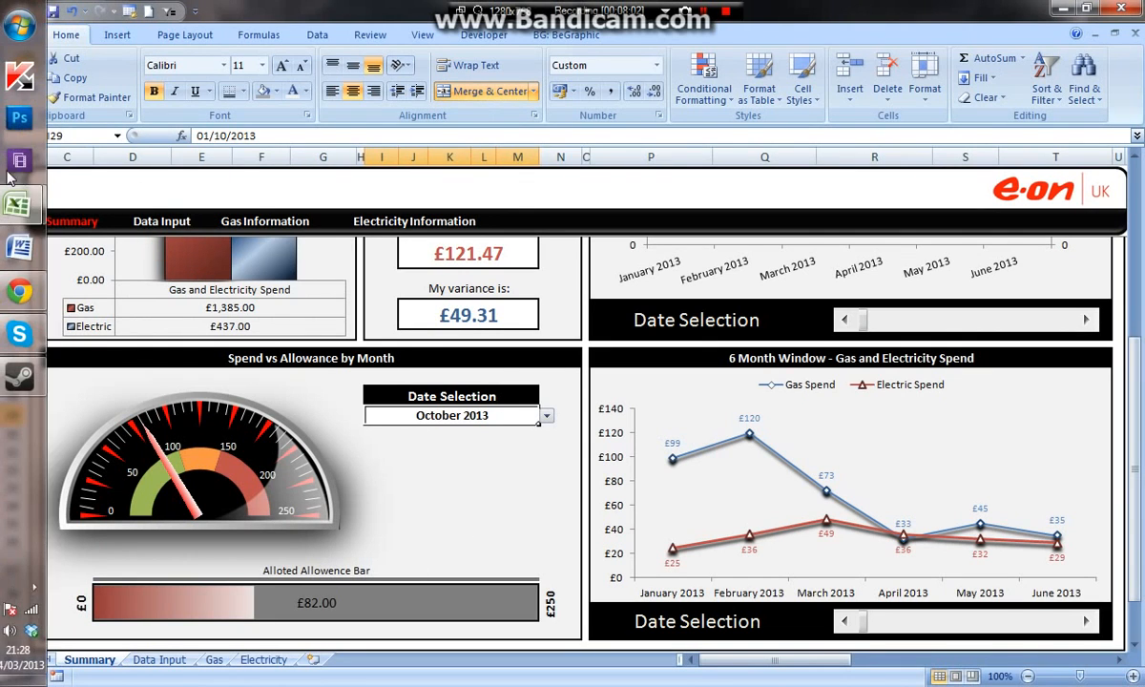
mouse_move(27, 206)
left_click(143, 170)
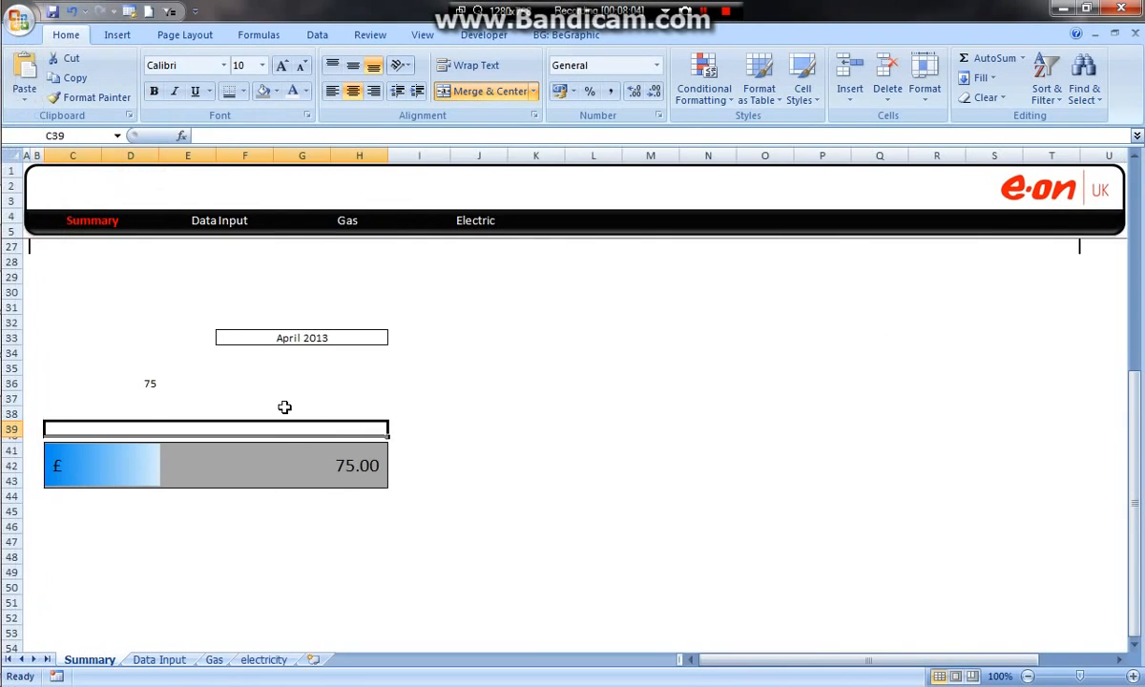
type("Alloted allowence ")
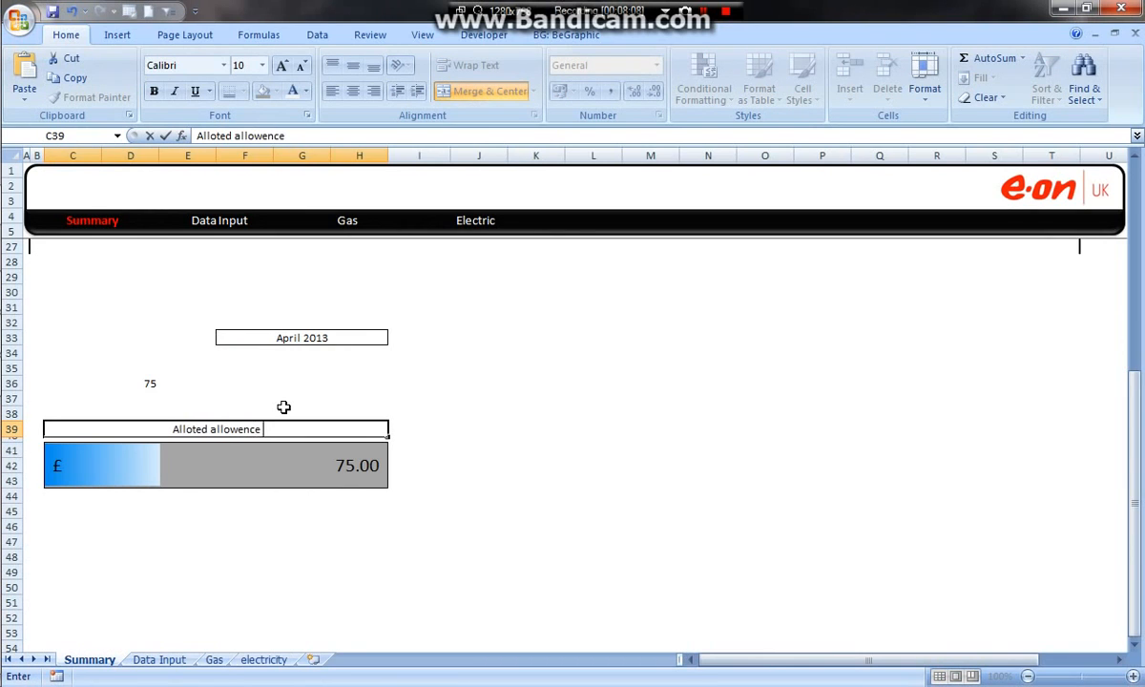
type("Bar")
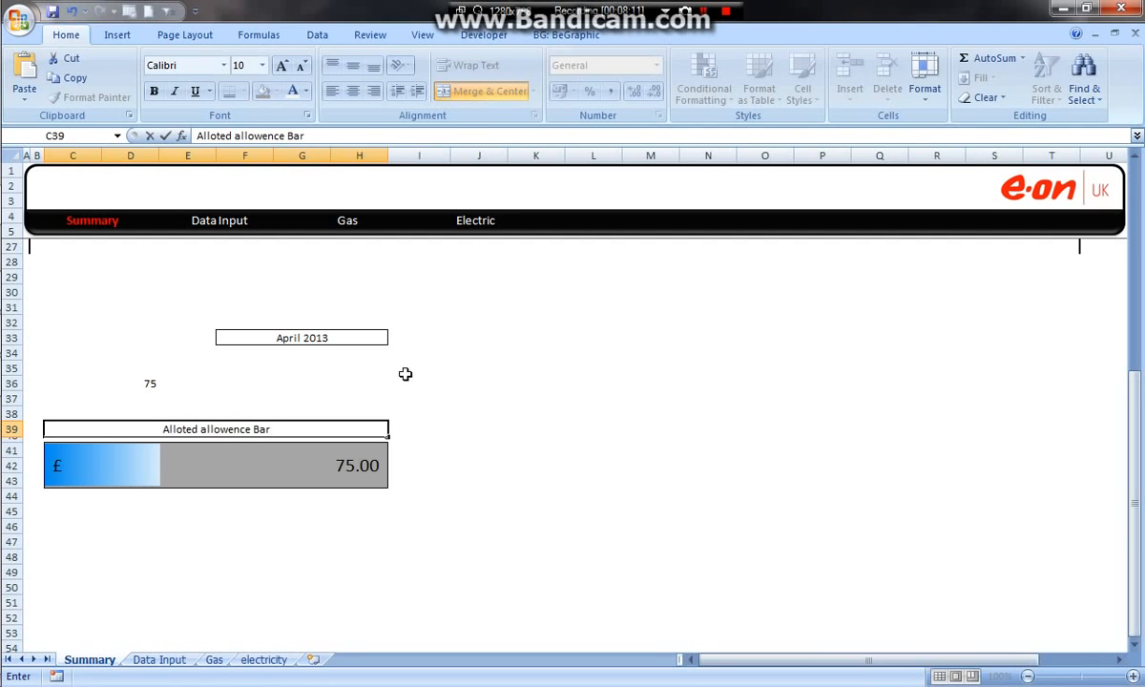
left_click(466, 396)
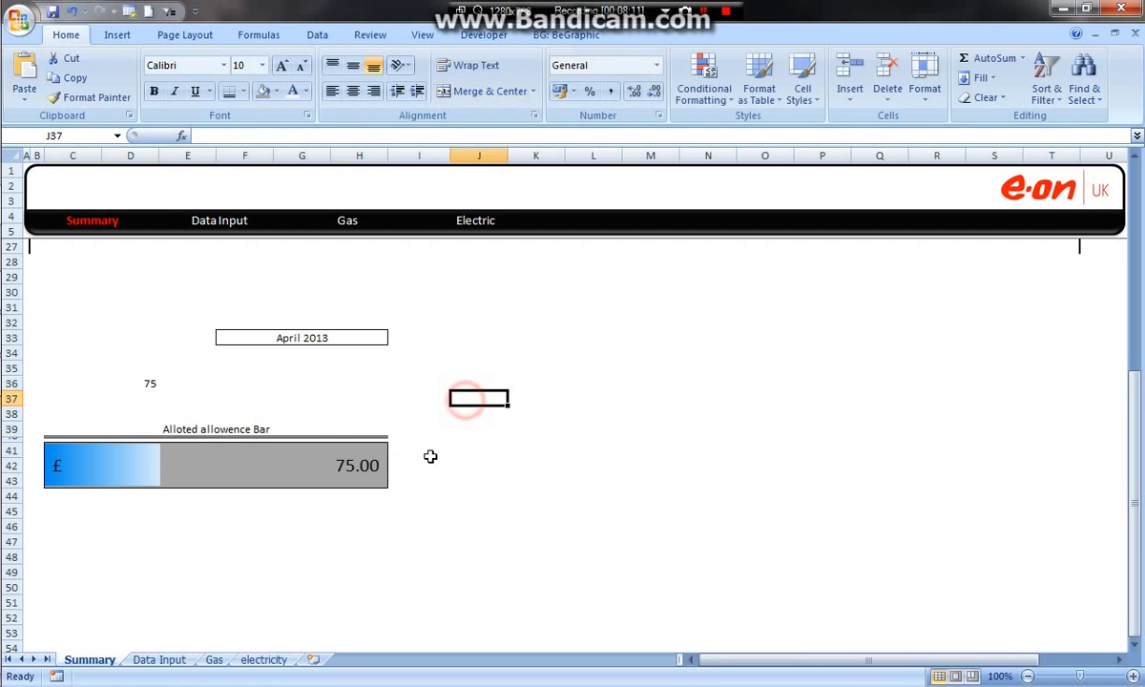
left_click(552, 464)
right_click(618, 433)
left_click(576, 433)
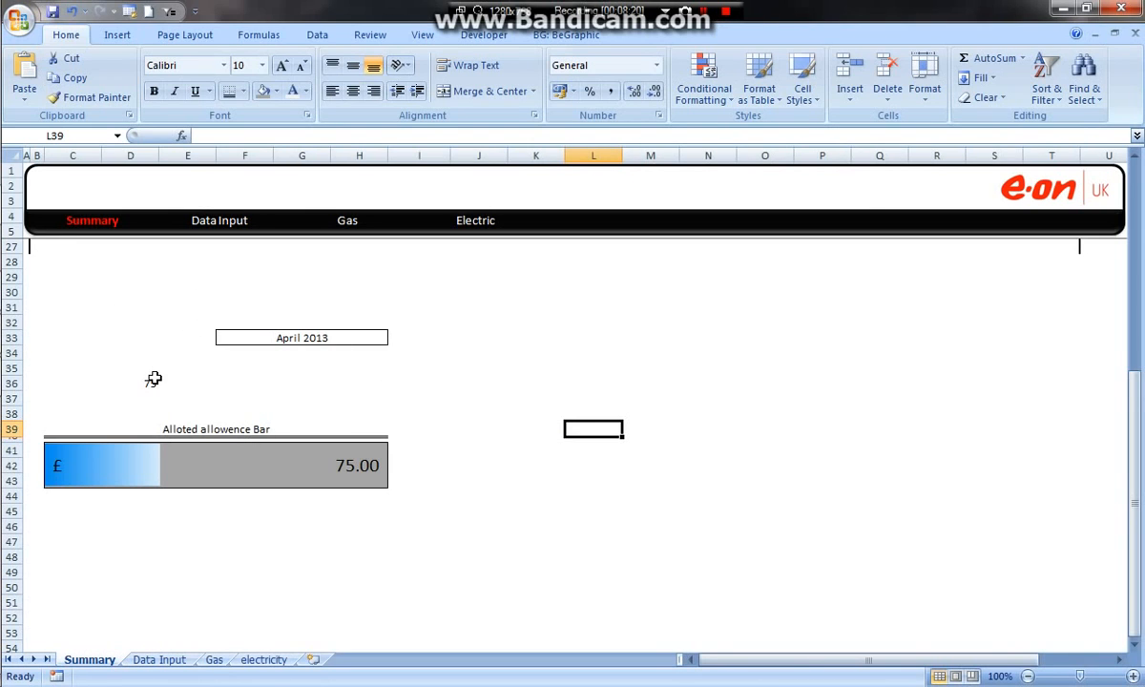
Step: Test the date list in F33 by selecting February 2013, March 2013 and January 2013 in turn
left_click(304, 334)
left_click(394, 338)
left_click(351, 362)
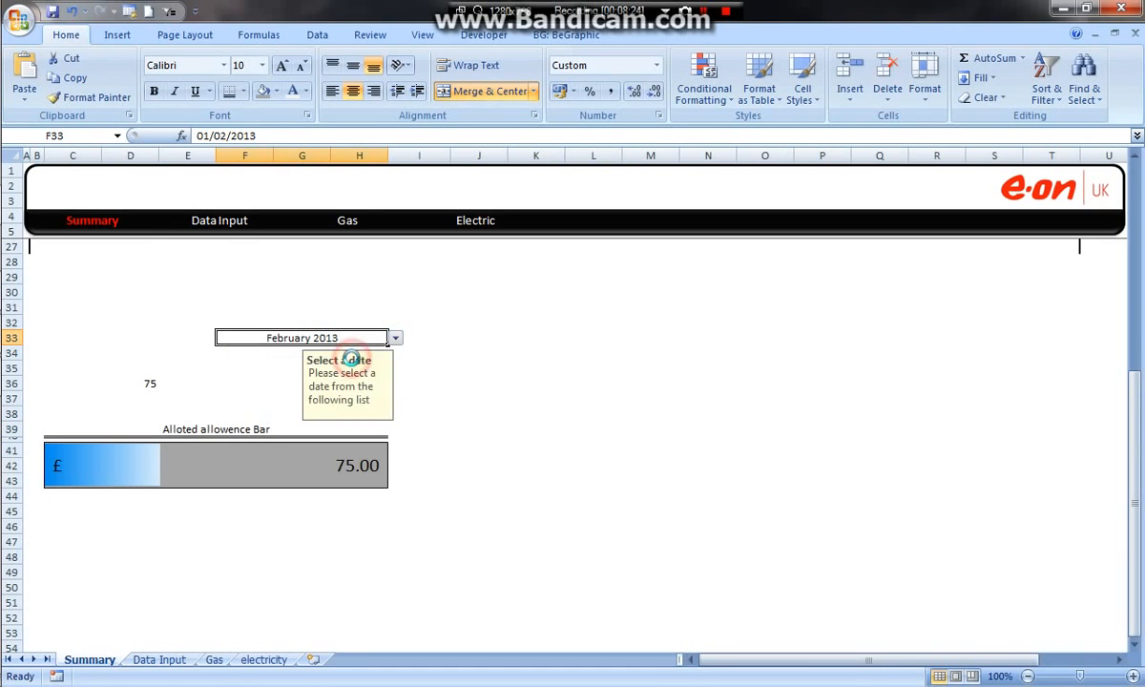
left_click(393, 339)
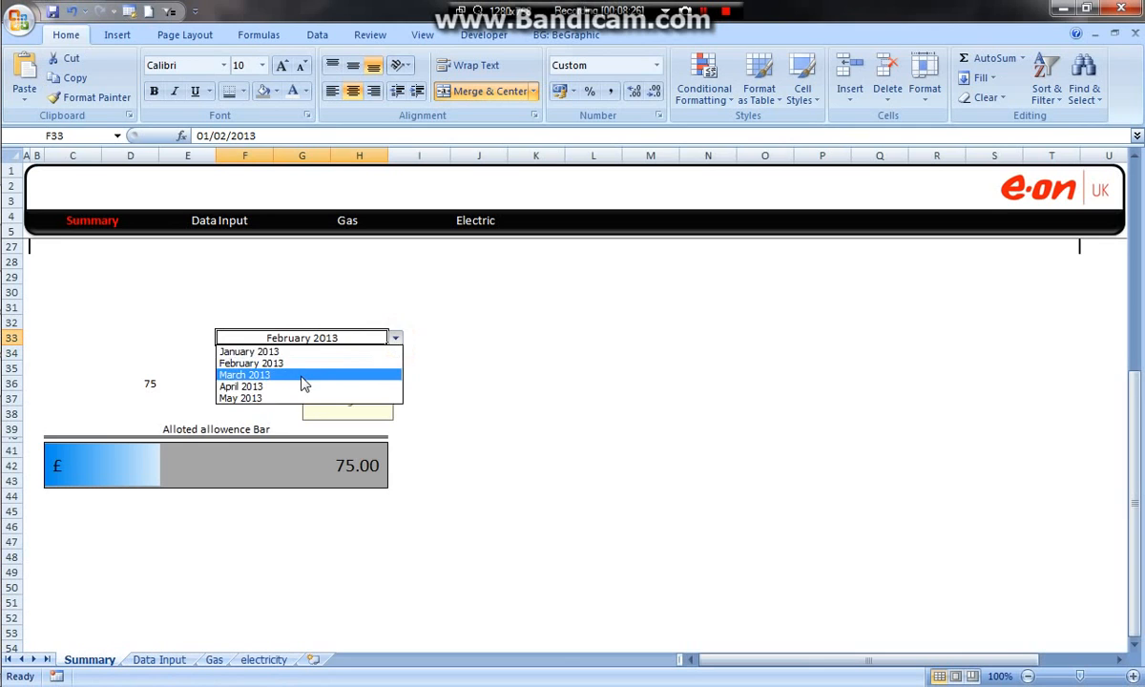
left_click(303, 378)
left_click(395, 338)
left_click(286, 353)
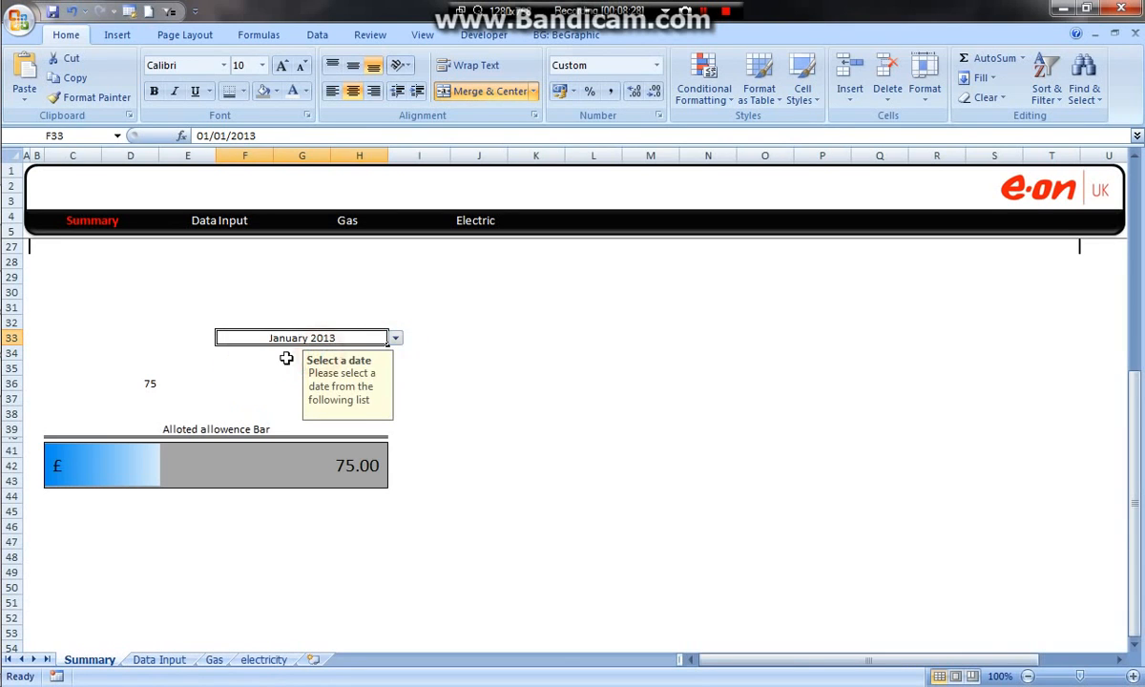
Step: Hide the VLOOKUP result in D36 by applying a white font colour to it
left_click(138, 382)
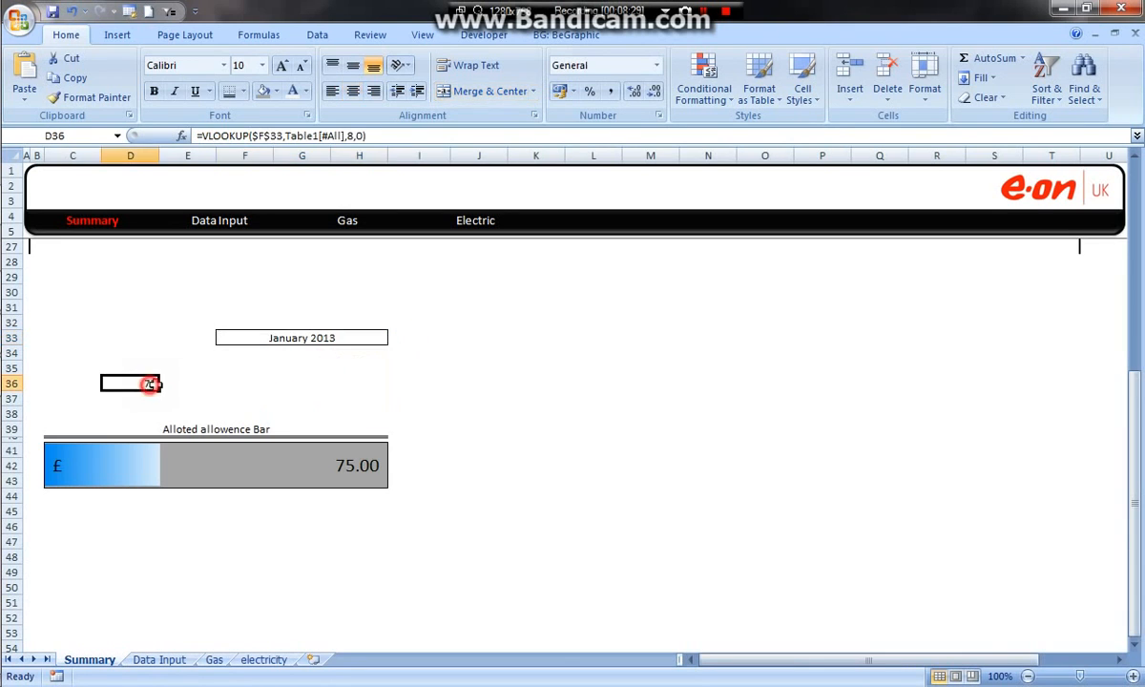
left_click(293, 90)
left_click(493, 343)
left_click(363, 388)
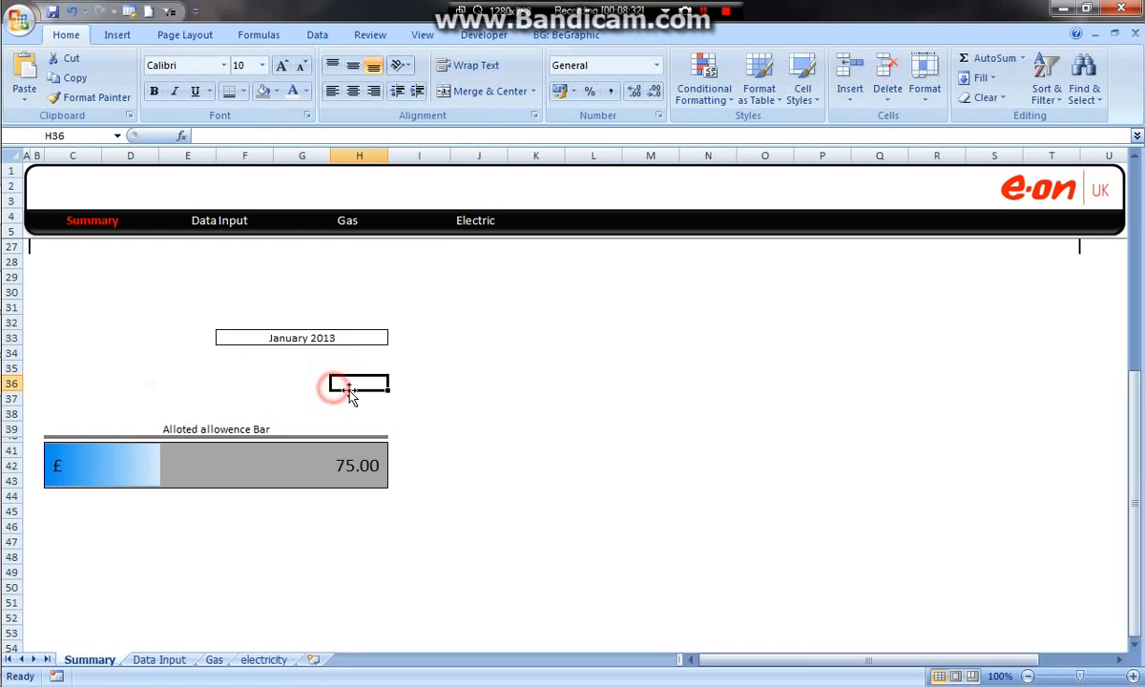
scroll(370, 403, "up", 7)
scroll(388, 423, "down", 5)
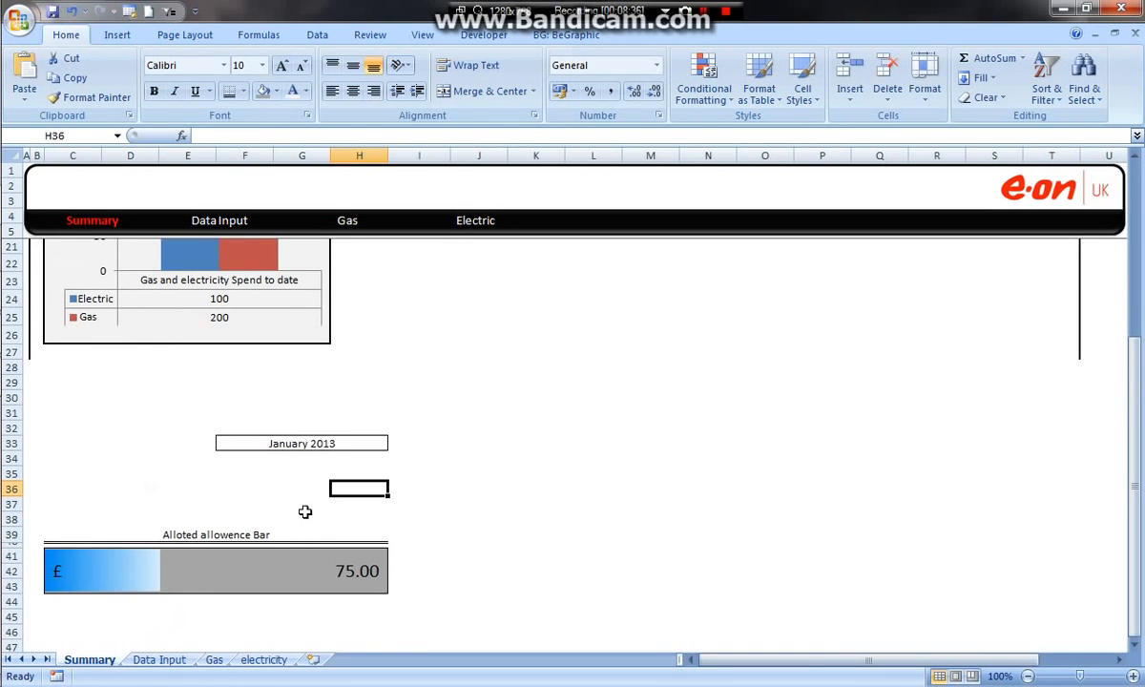
left_click(326, 442)
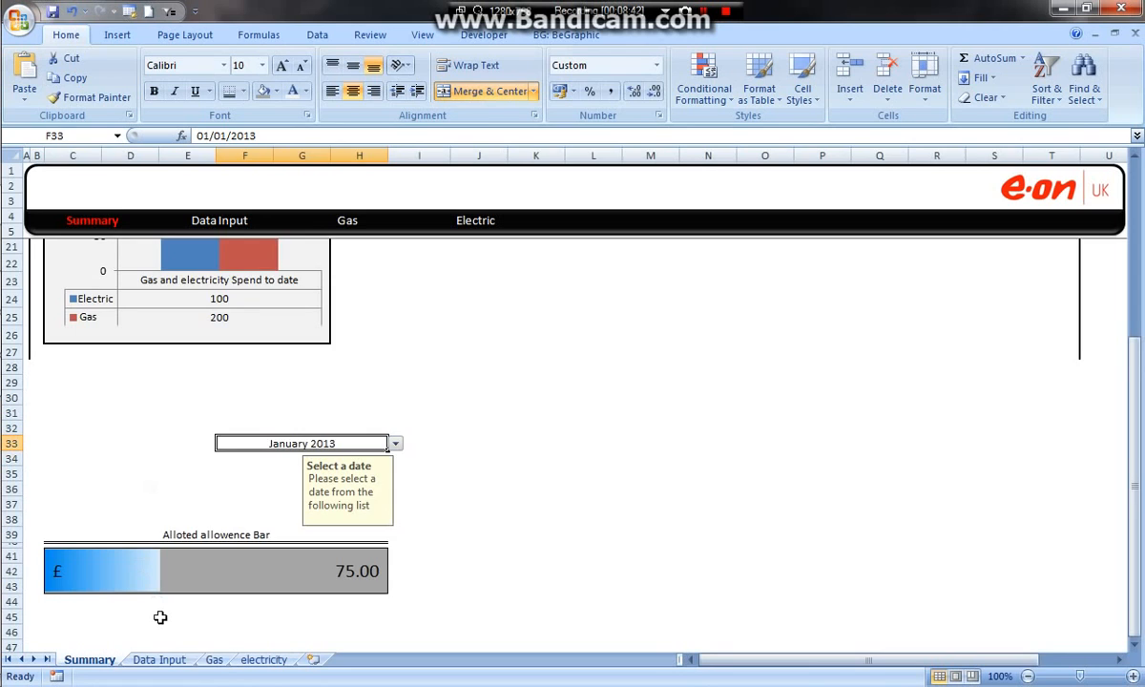
left_click(214, 660)
left_click(109, 307)
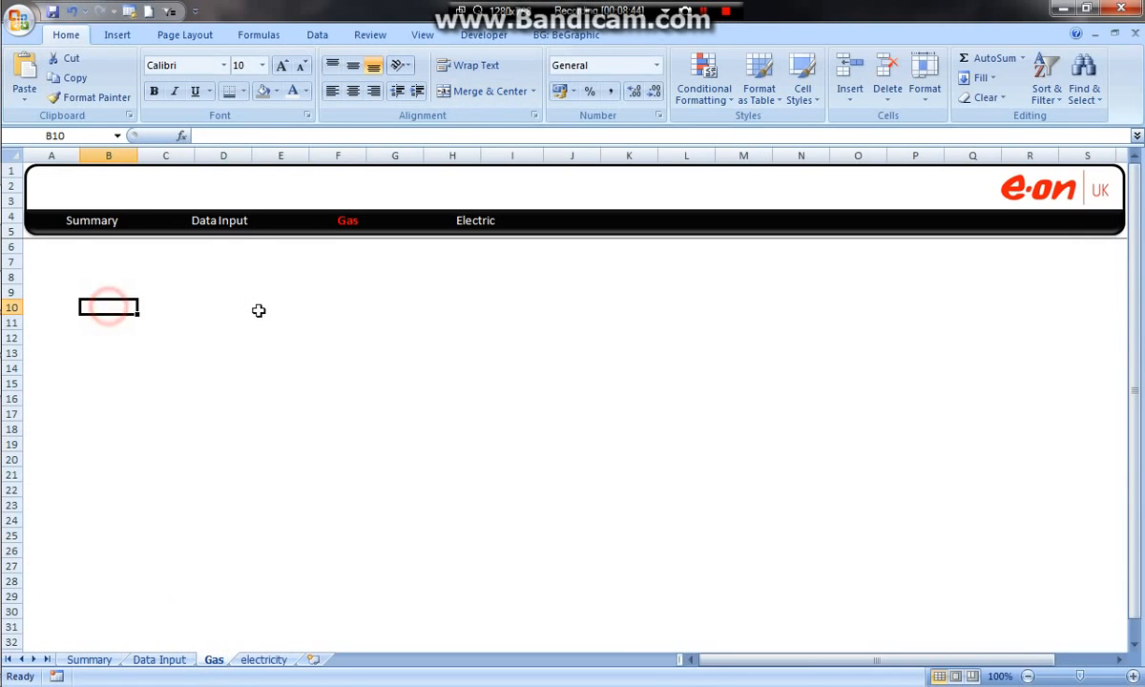
left_click(96, 659)
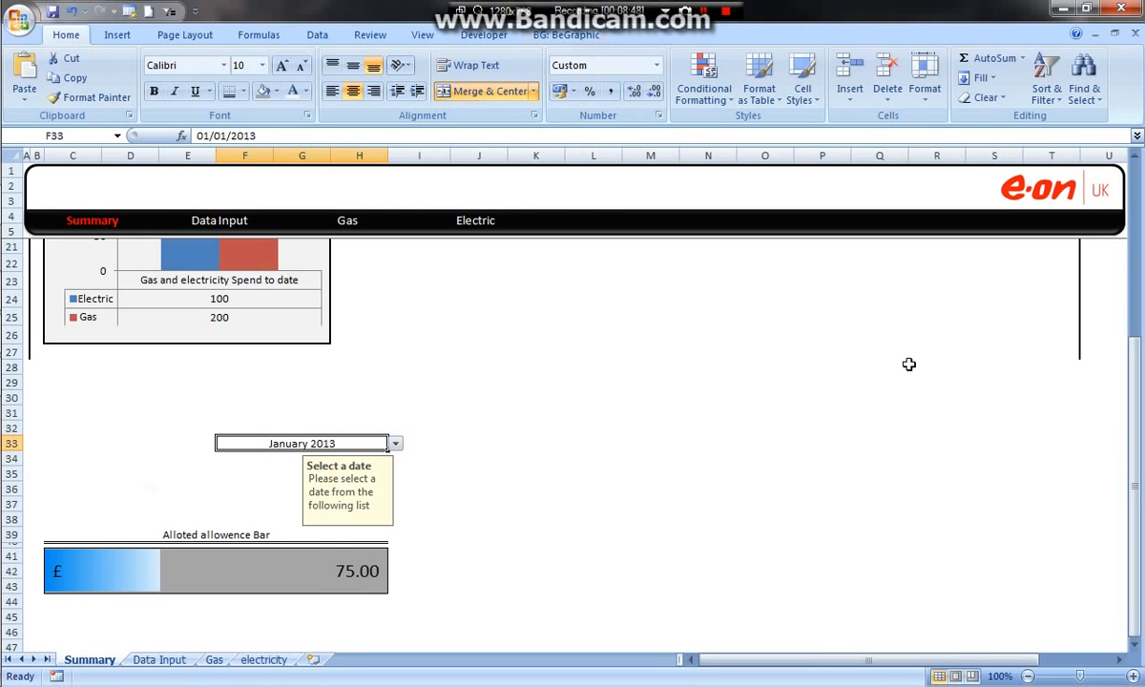
left_click_drag(1136, 374, 1141, 317)
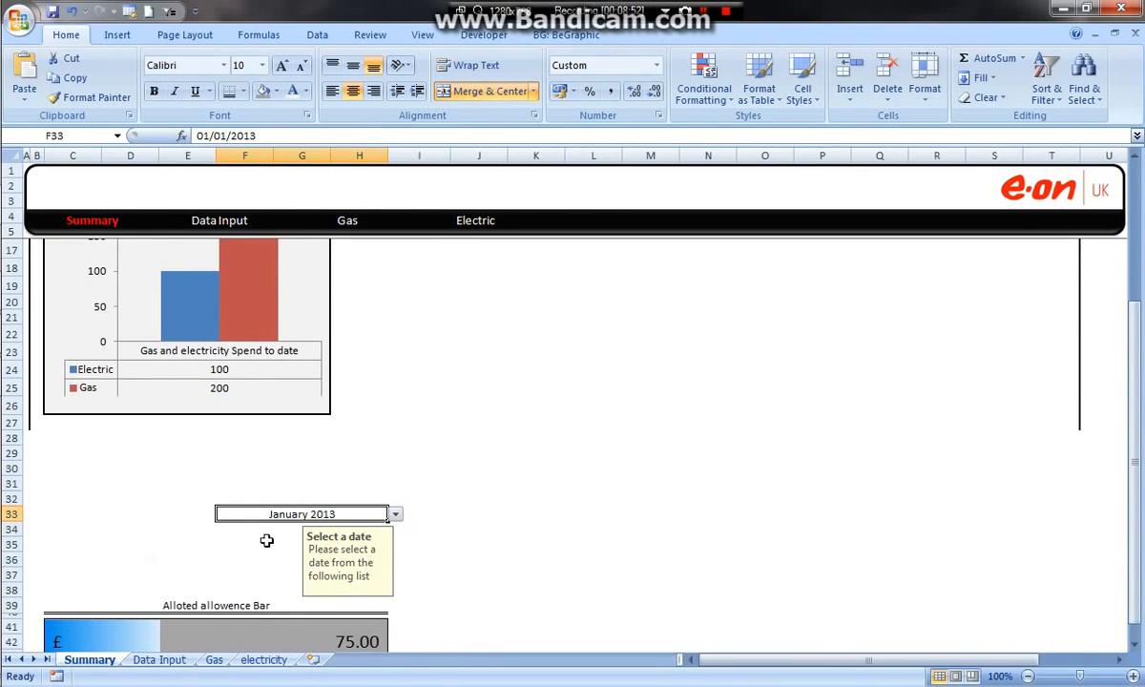
Step: Switch to the finished dashboard workbook and shift the usage chart's six-month window forward to August 2013–January 2014, then back to May–October 2013
mouse_move(27, 204)
left_click(137, 261)
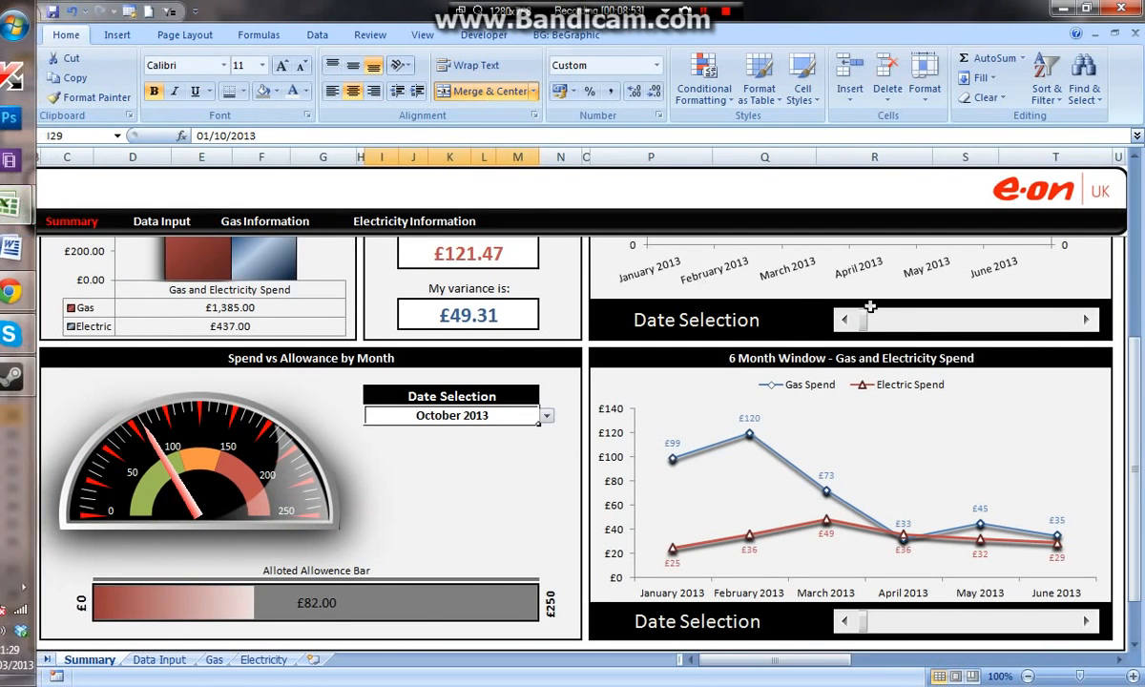
left_click_drag(1136, 542, 1136, 374)
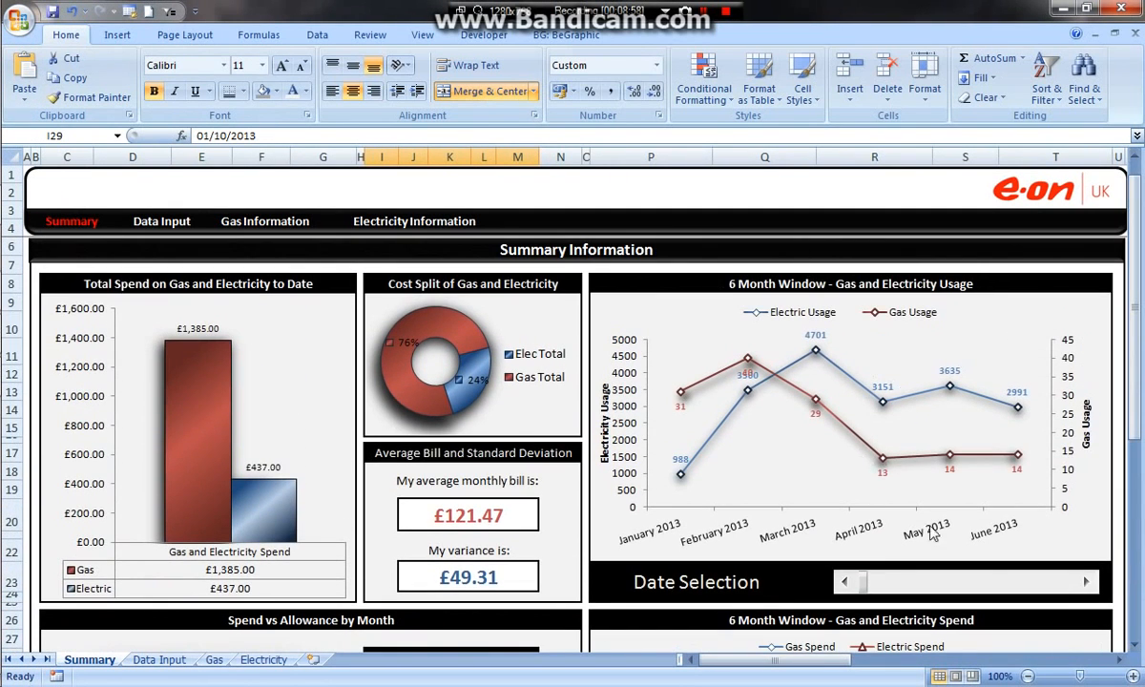
left_click(1086, 584)
left_click(1085, 585)
left_click(1085, 585)
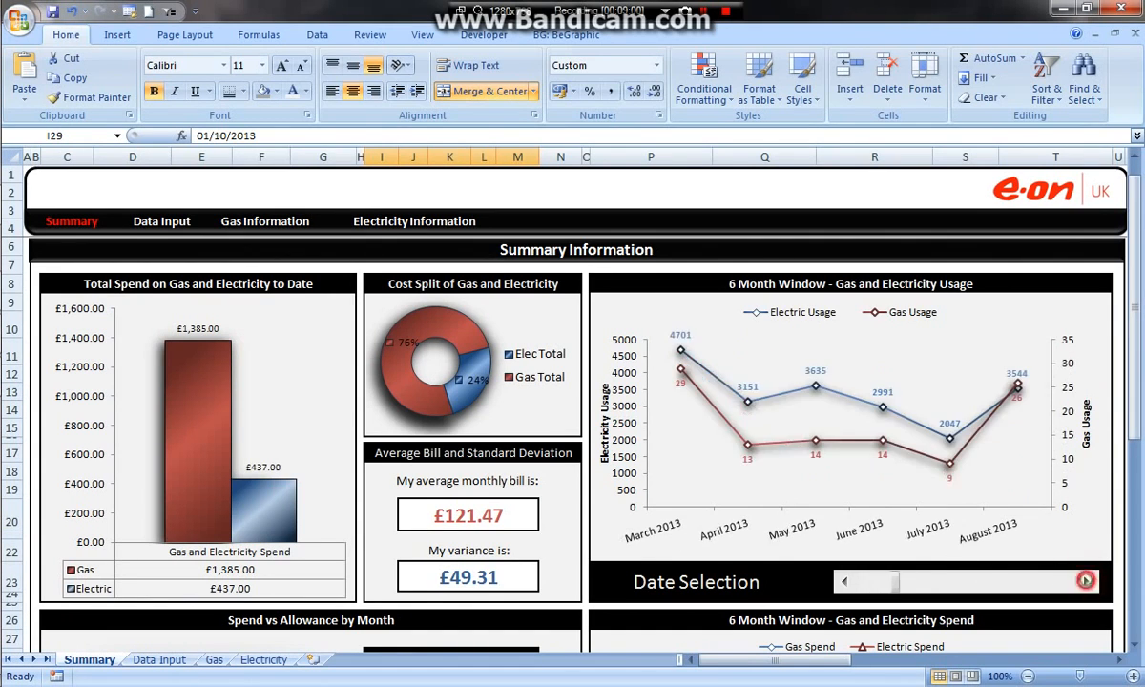
left_click(1086, 584)
left_click(1087, 584)
left_click(1087, 585)
left_click(1087, 585)
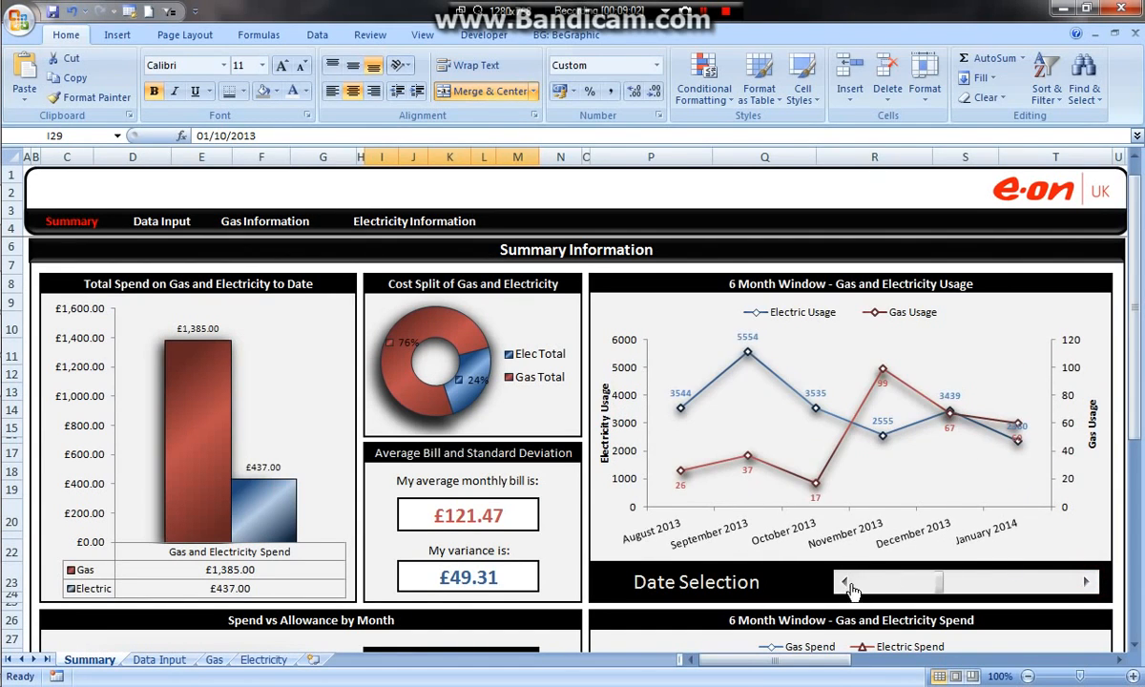
left_click(848, 585)
left_click(848, 585)
left_click(848, 585)
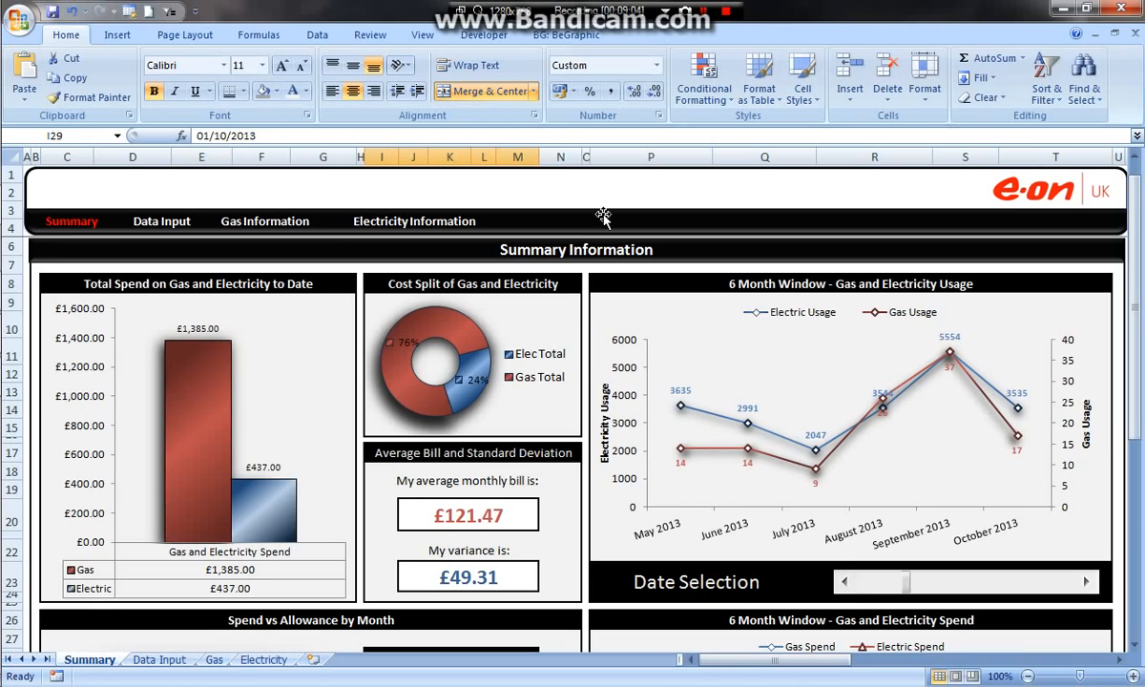